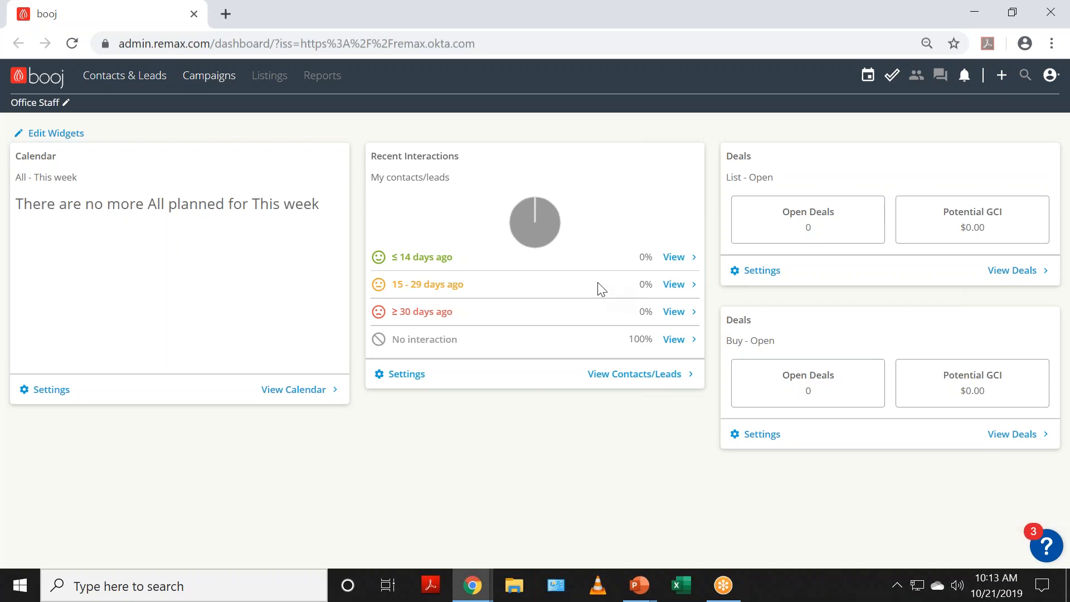
Step: Open account Settings, dismiss the welcome message, and go to the Tasks settings page
left_click(1051, 83)
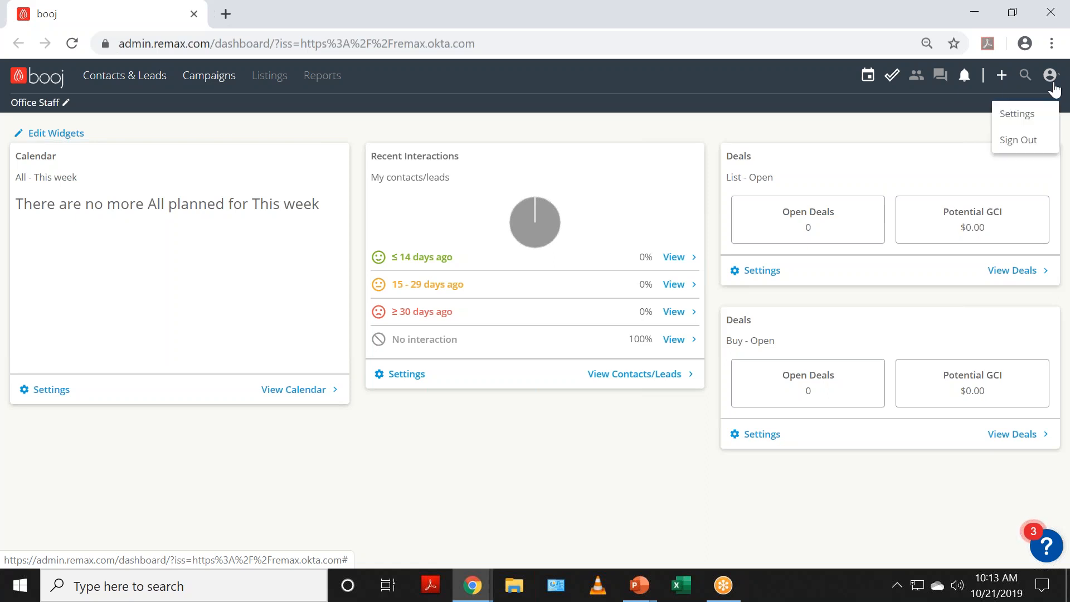
left_click(1035, 118)
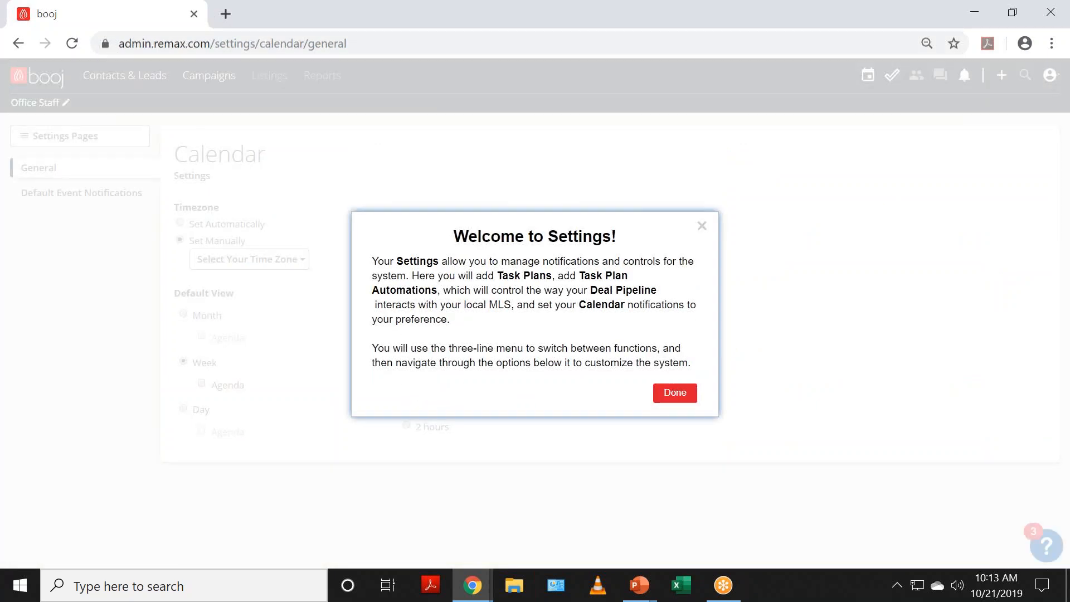
left_click(688, 397)
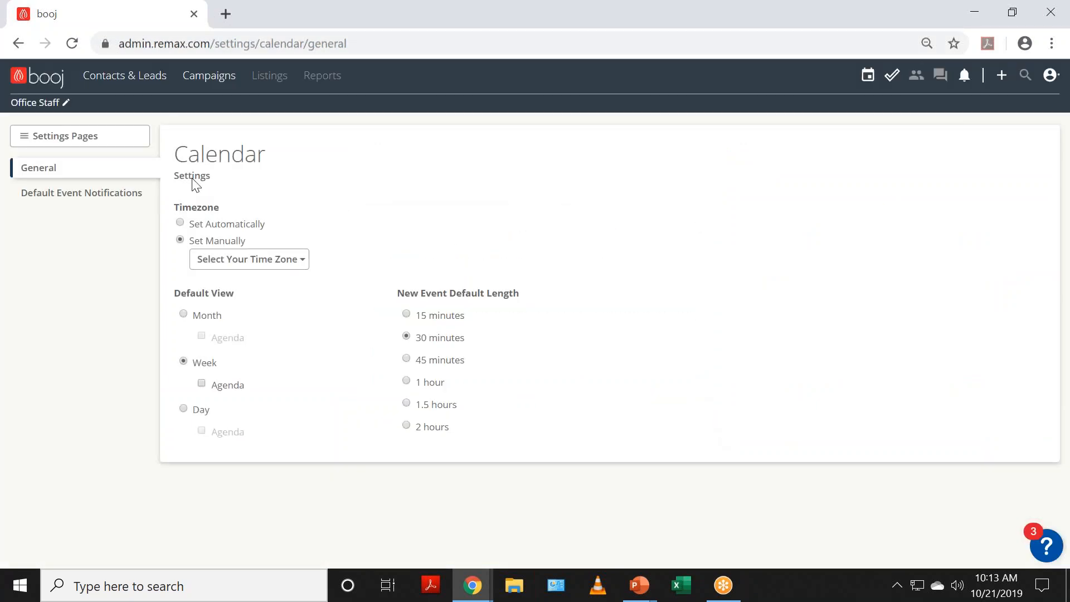
left_click(25, 138)
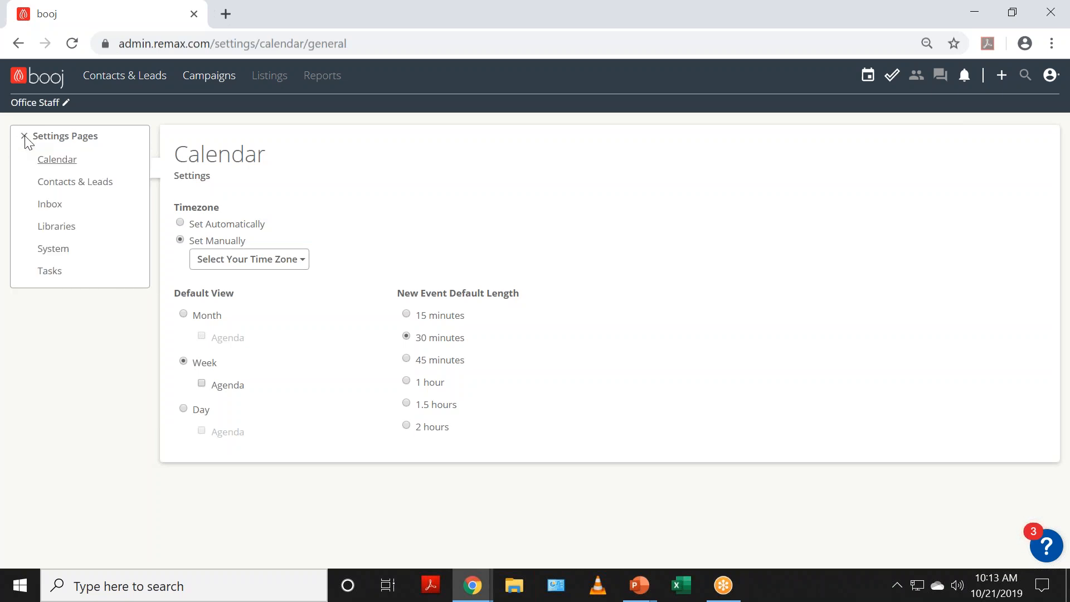
left_click(50, 271)
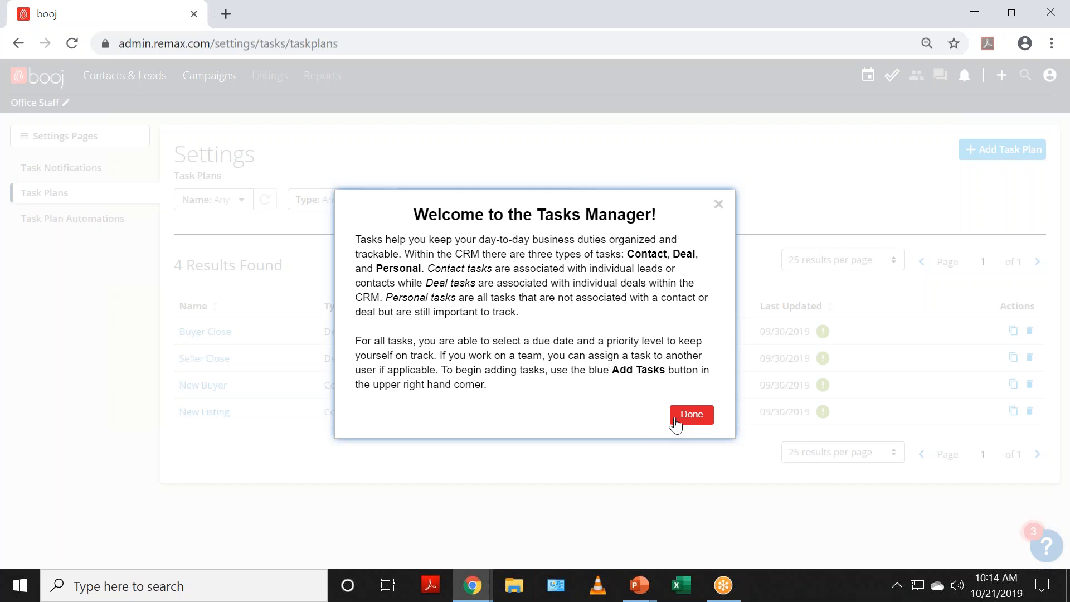
Step: Dismiss the Tasks Manager intro, view Task Notifications, then return to the Task Plans list
left_click(675, 419)
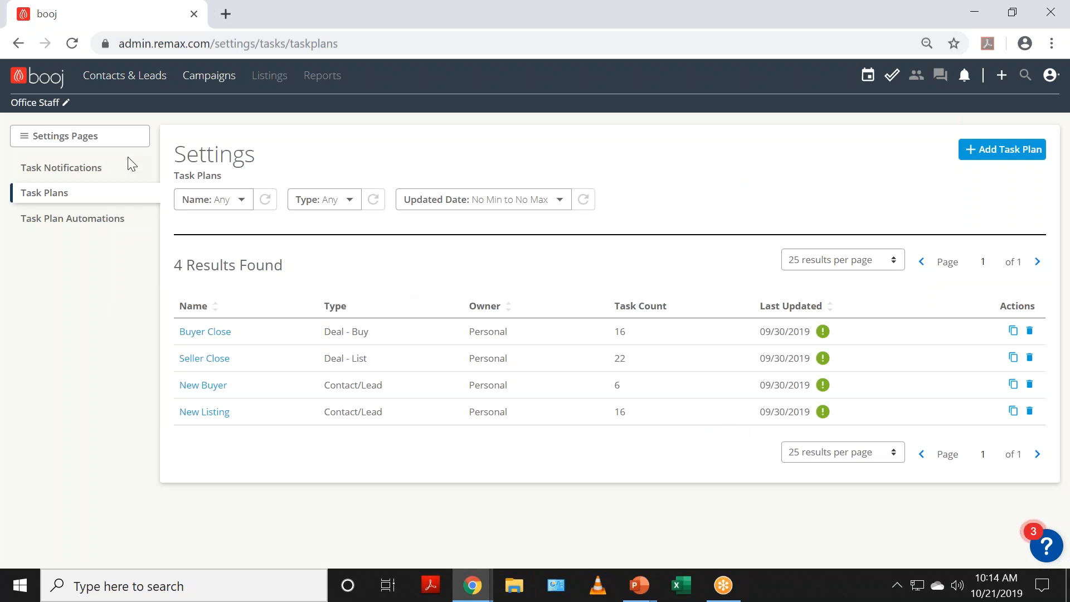
left_click(66, 176)
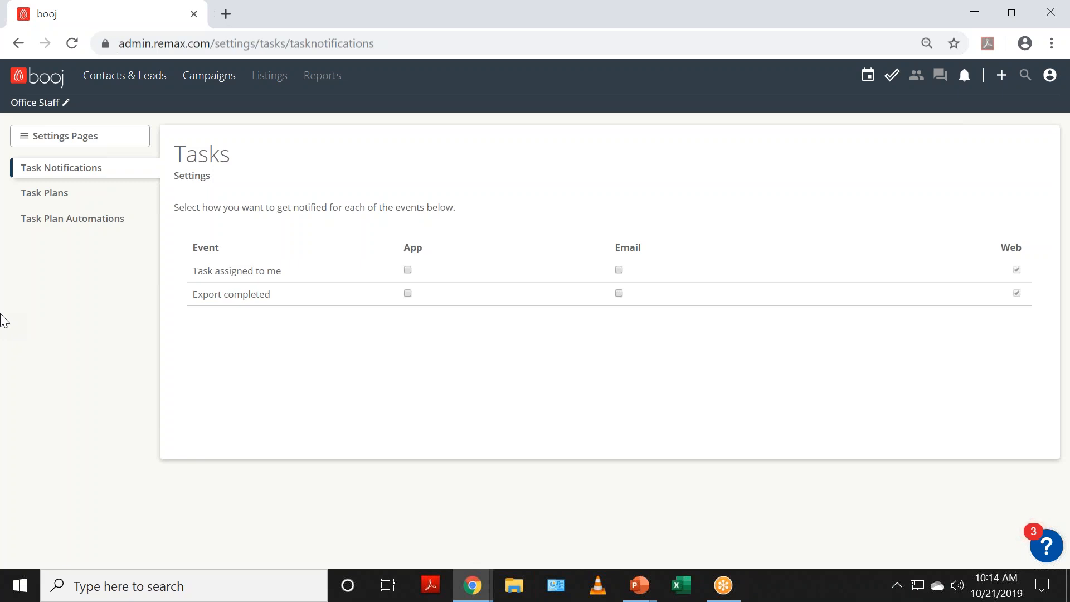
left_click(30, 195)
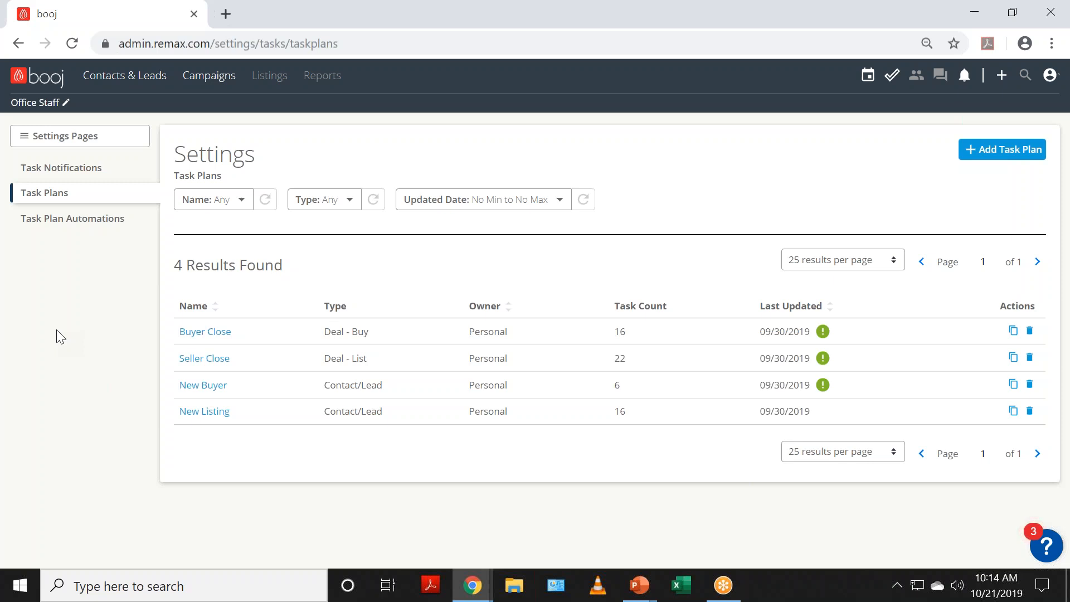
Step: Open the Buyer Close task plan and review its Active and Pending stage tasks
left_click(220, 334)
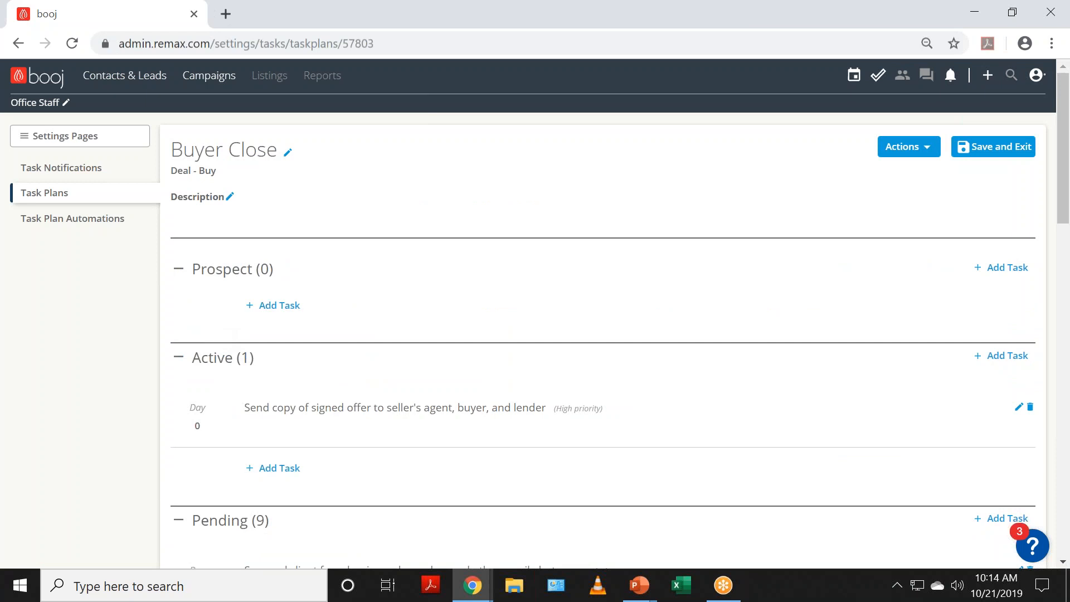
scroll(220, 362, "down", 1)
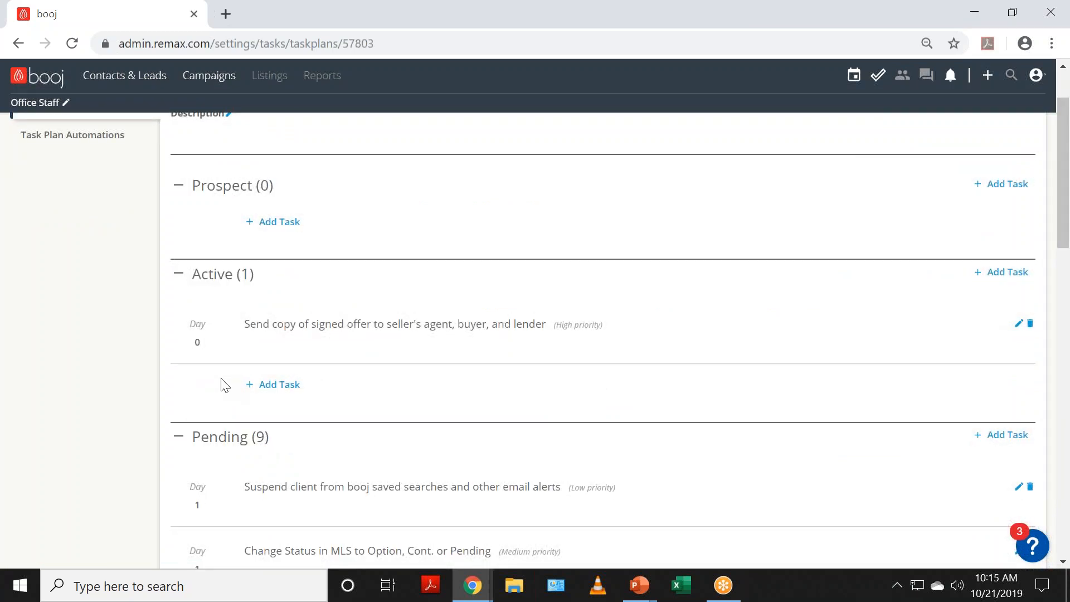
scroll(225, 385, "up", 1)
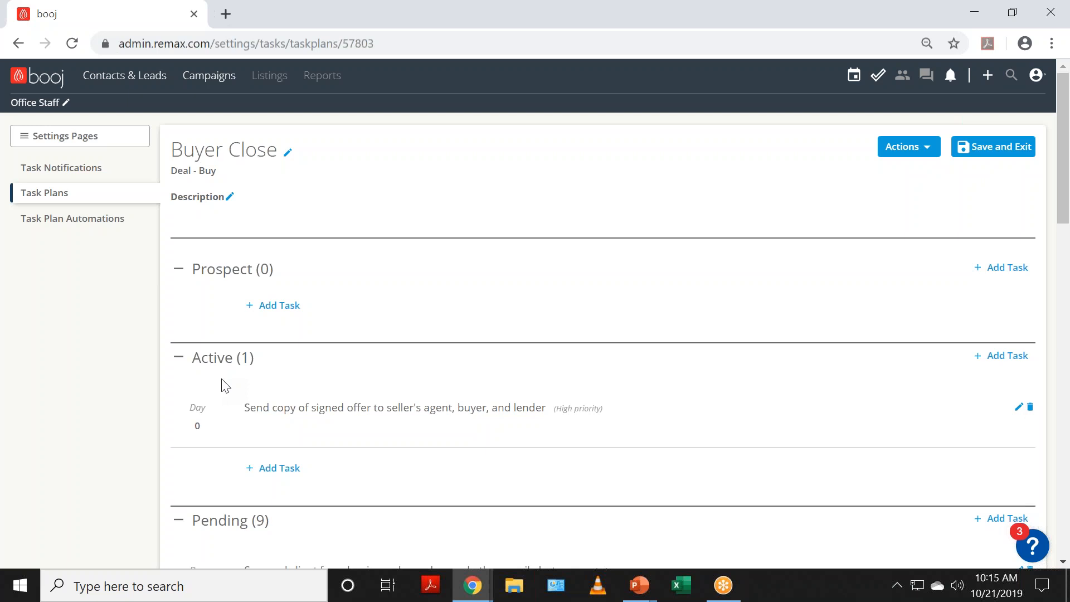
scroll(224, 384, "down", 5)
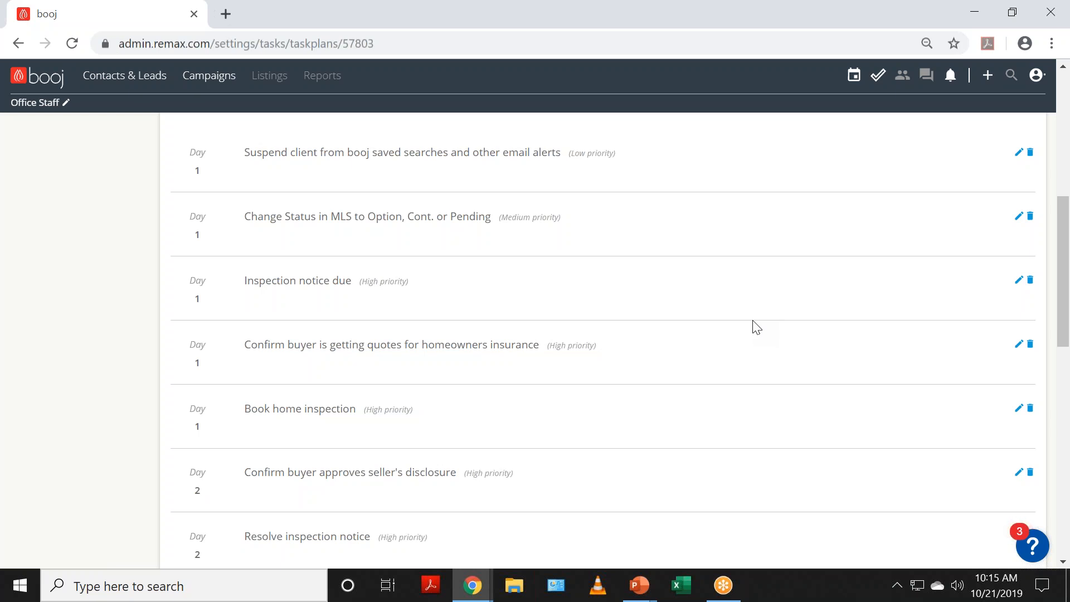
left_click(1016, 155)
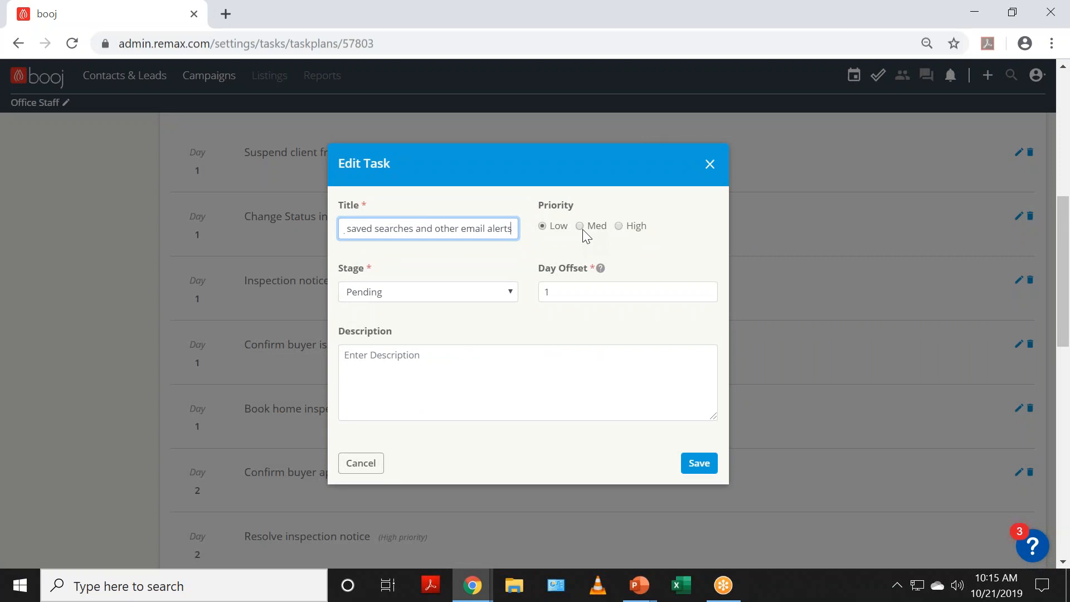
left_click(510, 293)
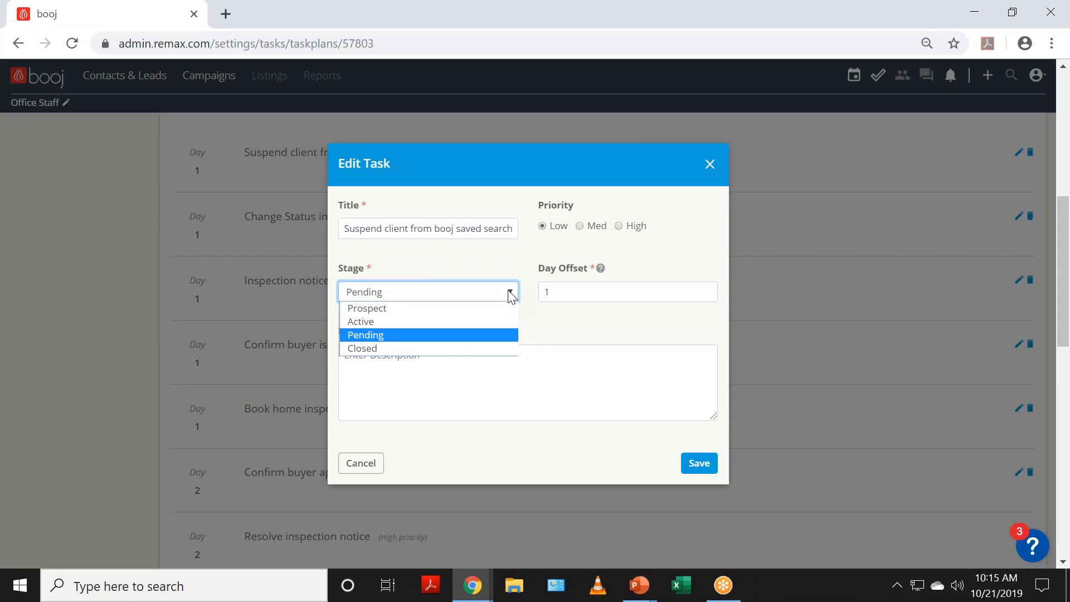
left_click(607, 318)
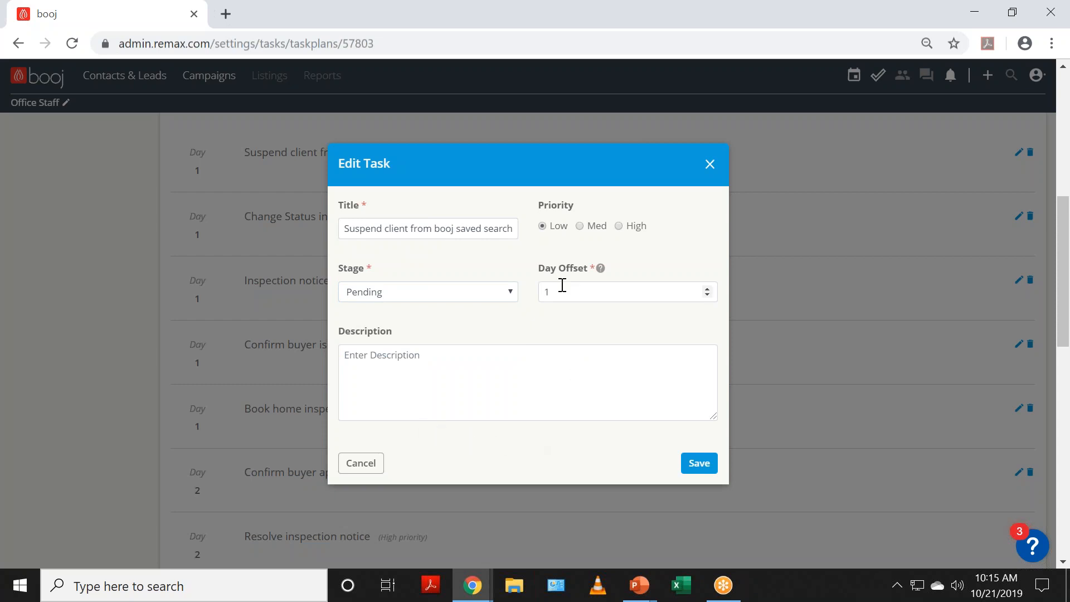
left_click(703, 295)
left_click(707, 288)
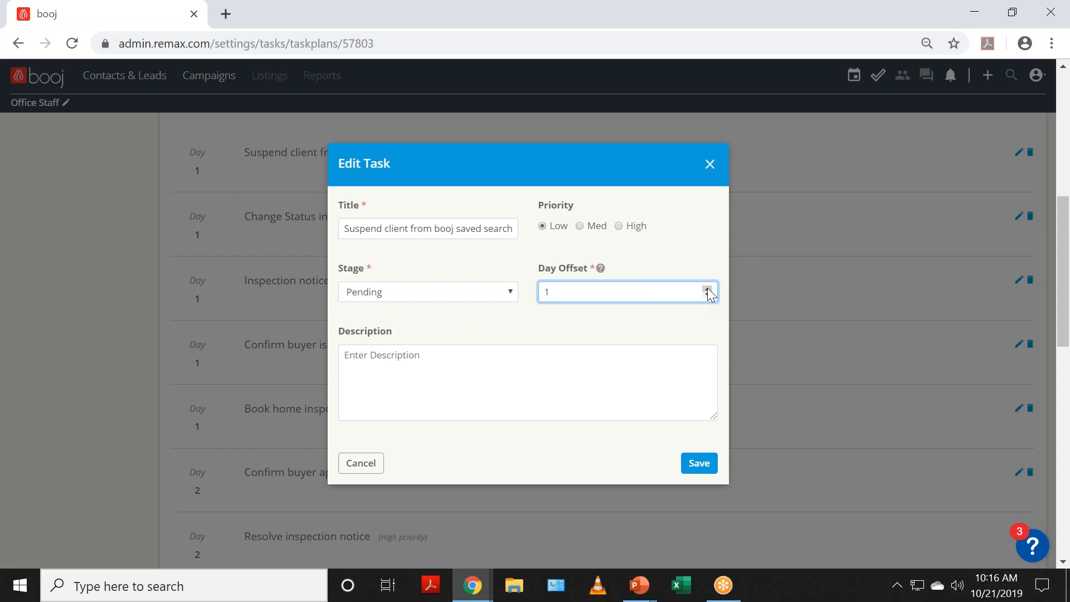
left_click(707, 288)
left_click(707, 288)
left_click(707, 288)
left_click(708, 288)
left_click(708, 287)
left_click(708, 286)
left_click(708, 287)
left_click(708, 295)
left_click(399, 358)
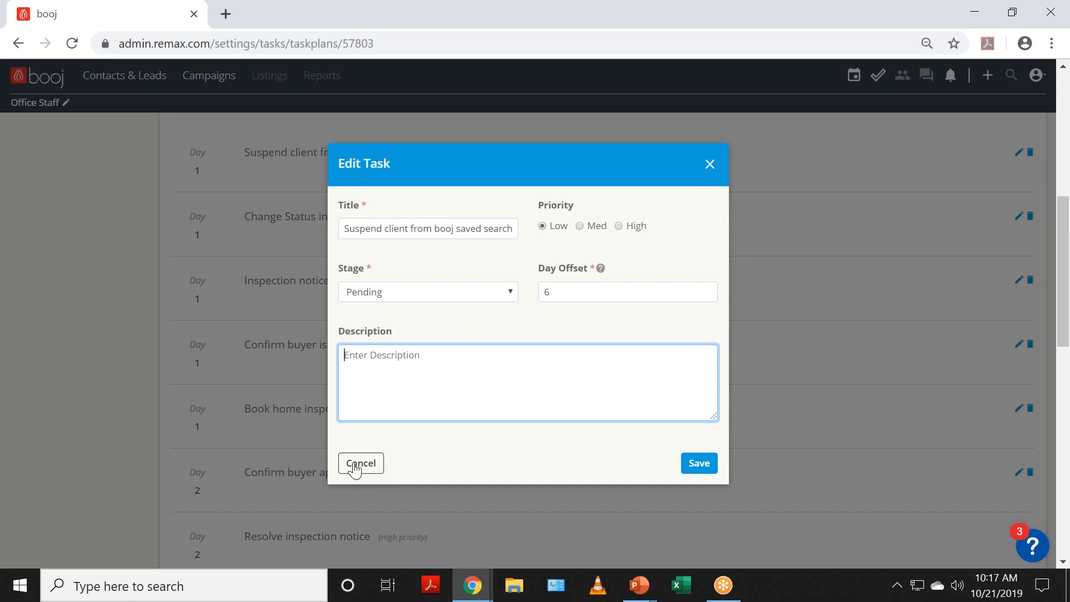
left_click(354, 470)
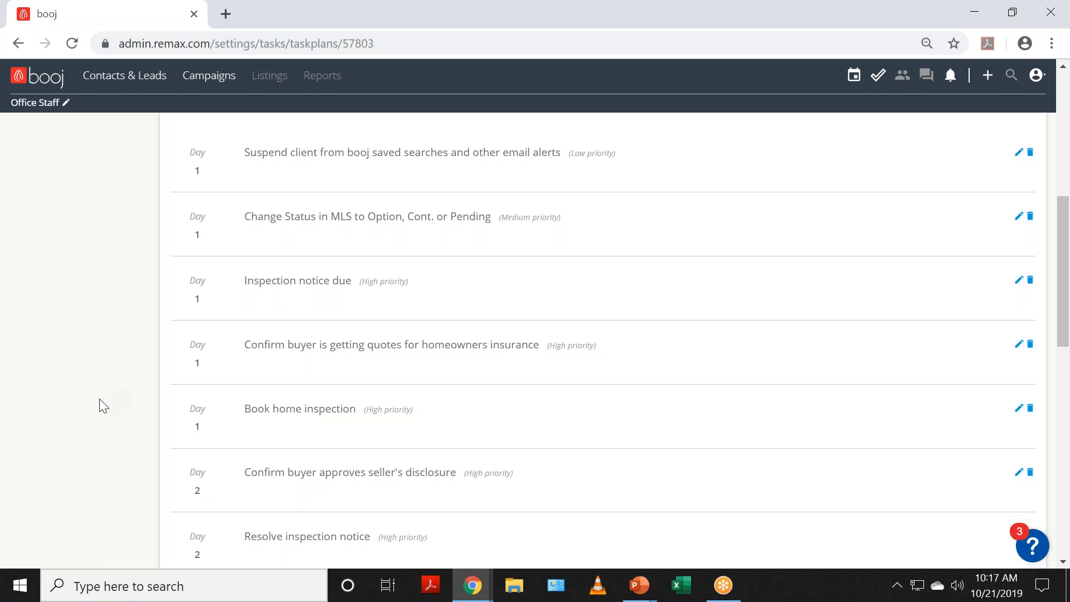
scroll(454, 403, "down", 3)
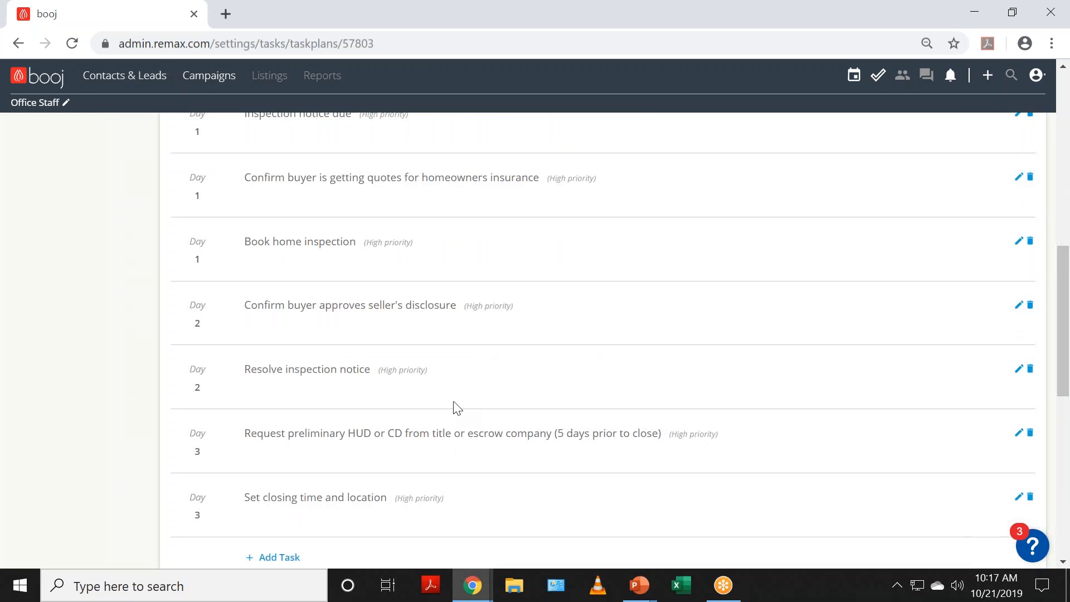
scroll(455, 404, "down", 2)
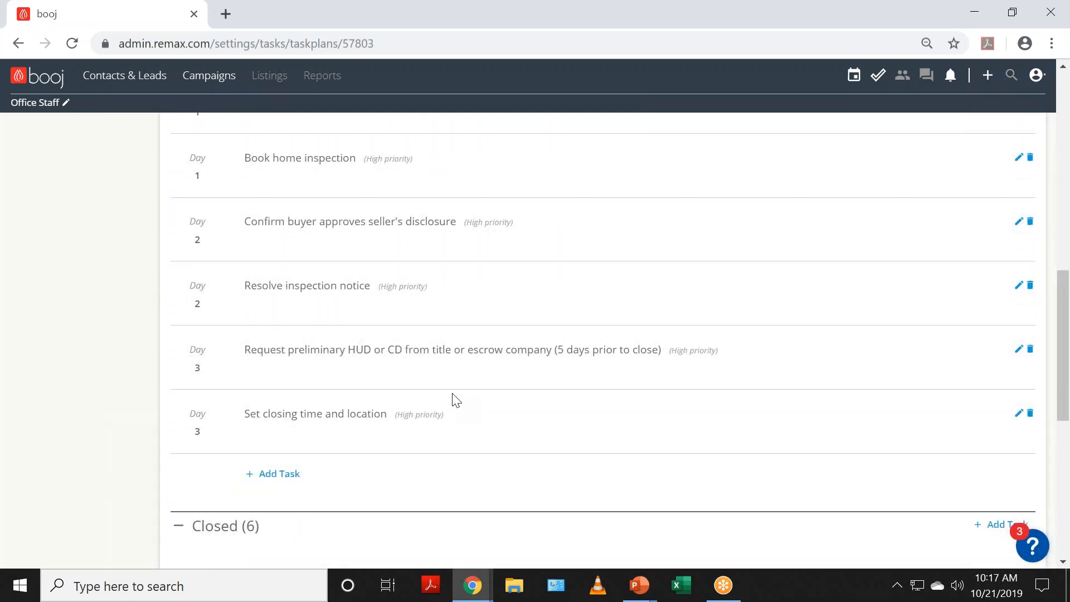
scroll(454, 403, "down", 3)
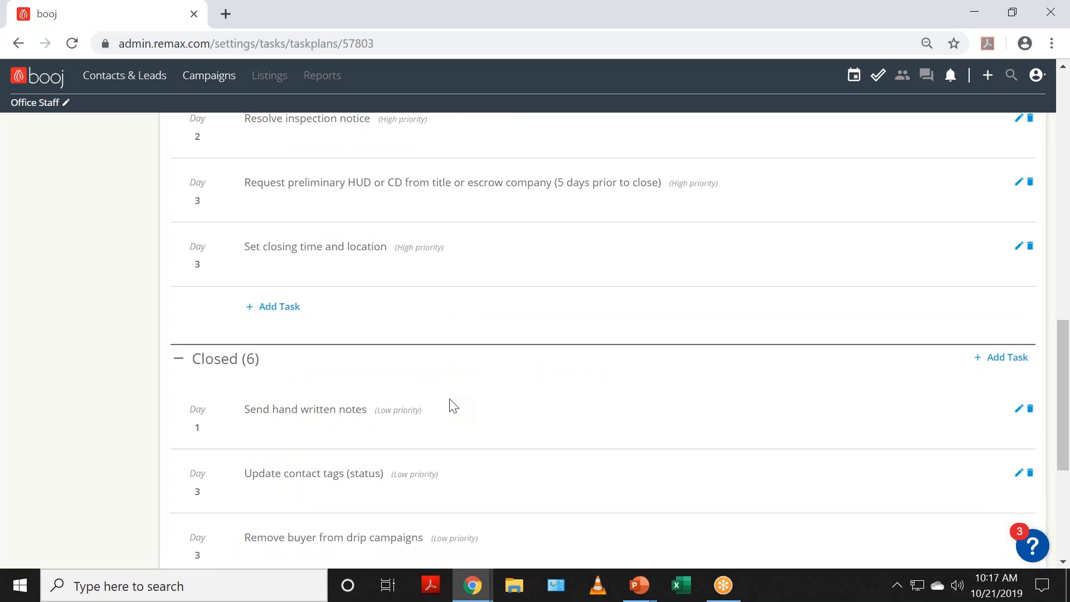
scroll(453, 405, "down", 3)
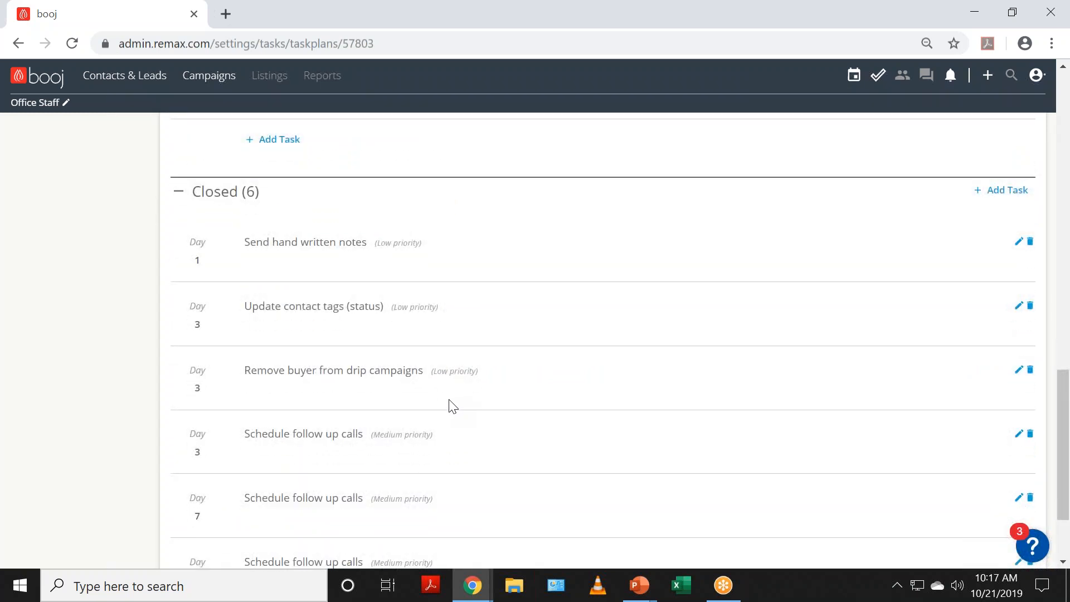
scroll(452, 406, "down", 2)
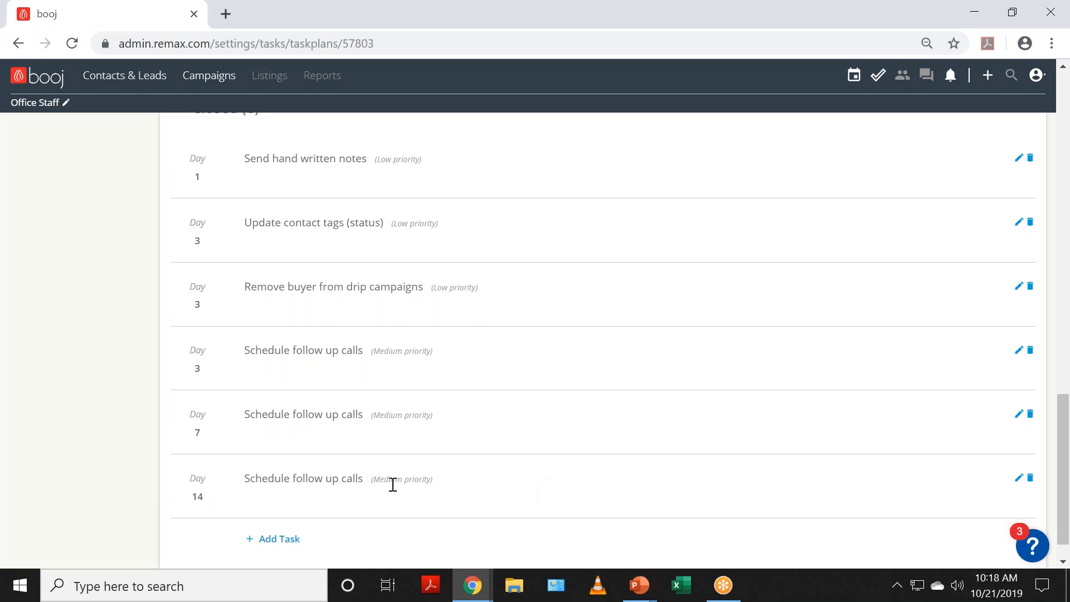
scroll(392, 484, "up", 20)
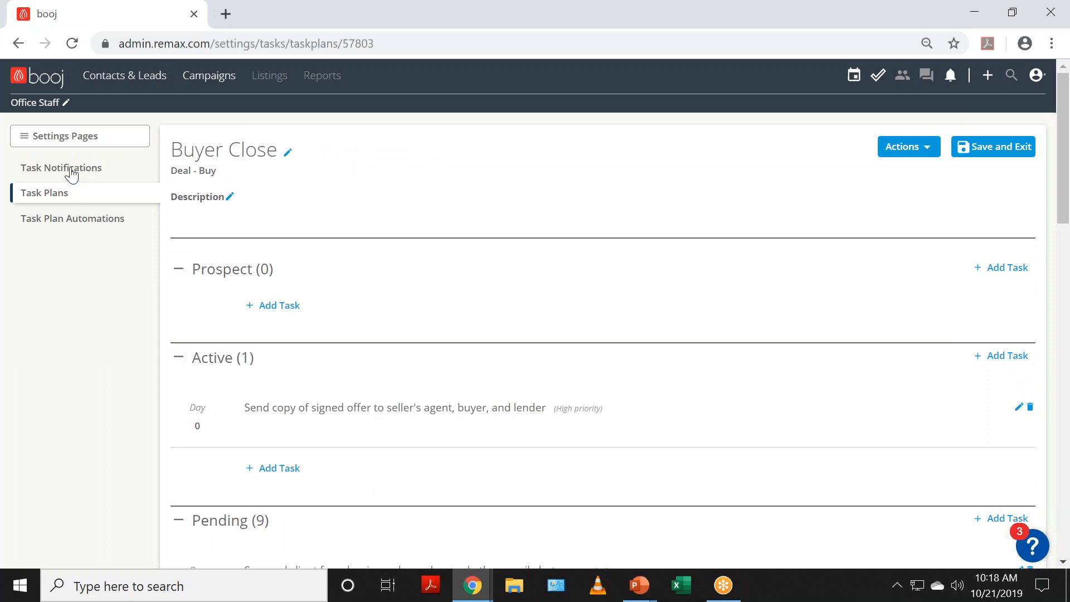
Step: Return to the Task Plans list: Buyer Close 16, Seller Close 22, New Buyer 6, New Listing 16 tasks
left_click(55, 198)
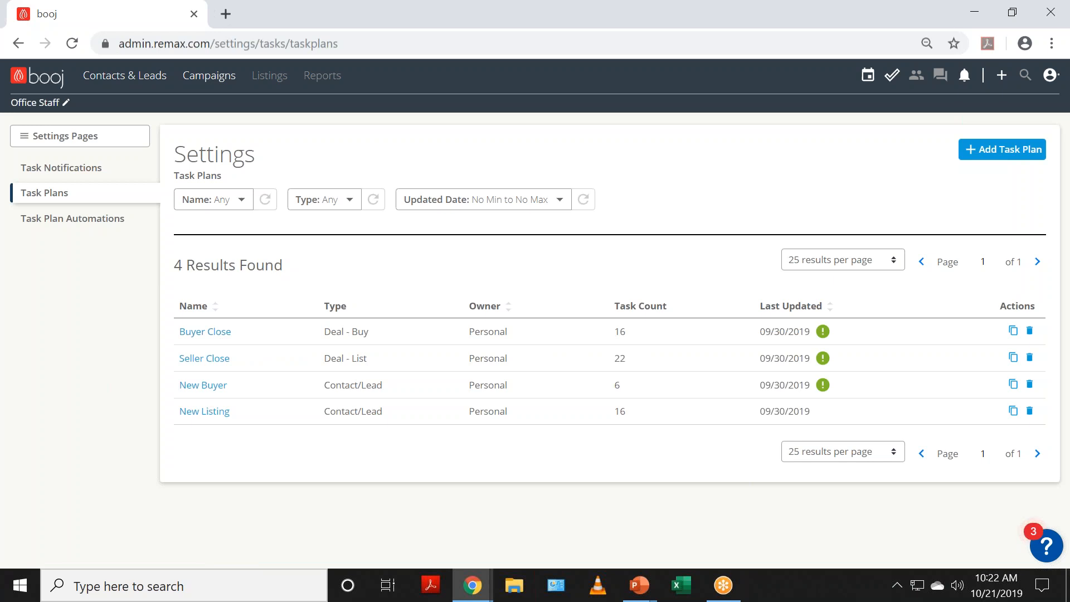
left_click(993, 146)
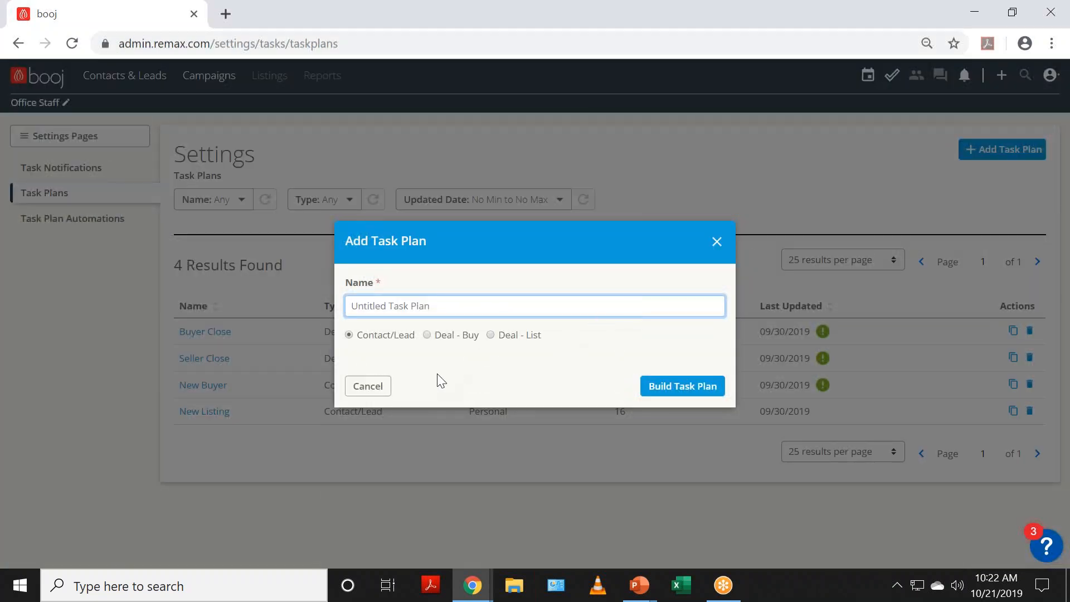
left_click(357, 388)
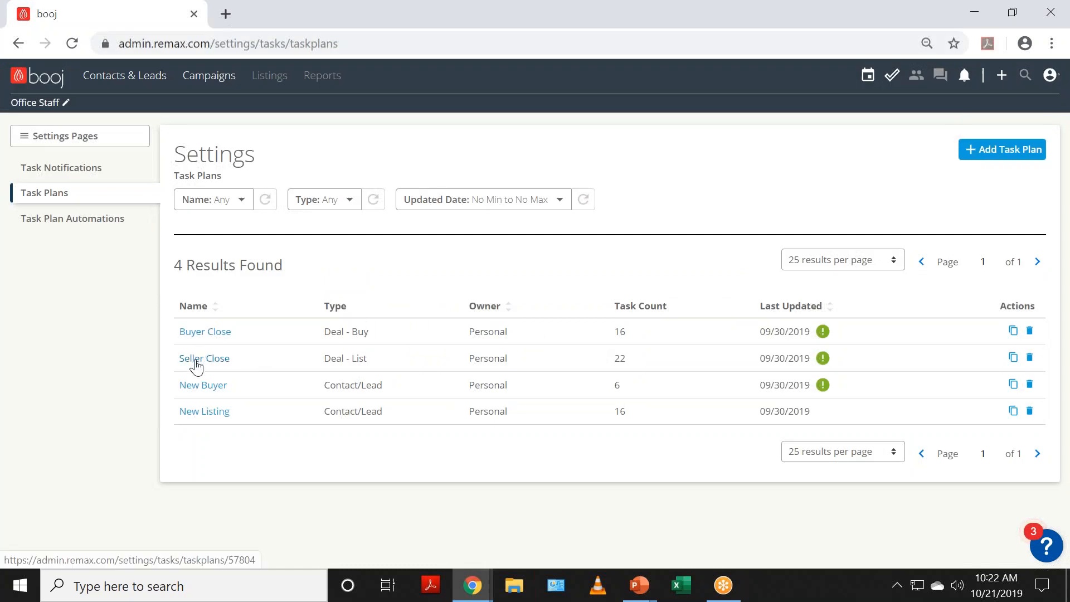
left_click(196, 362)
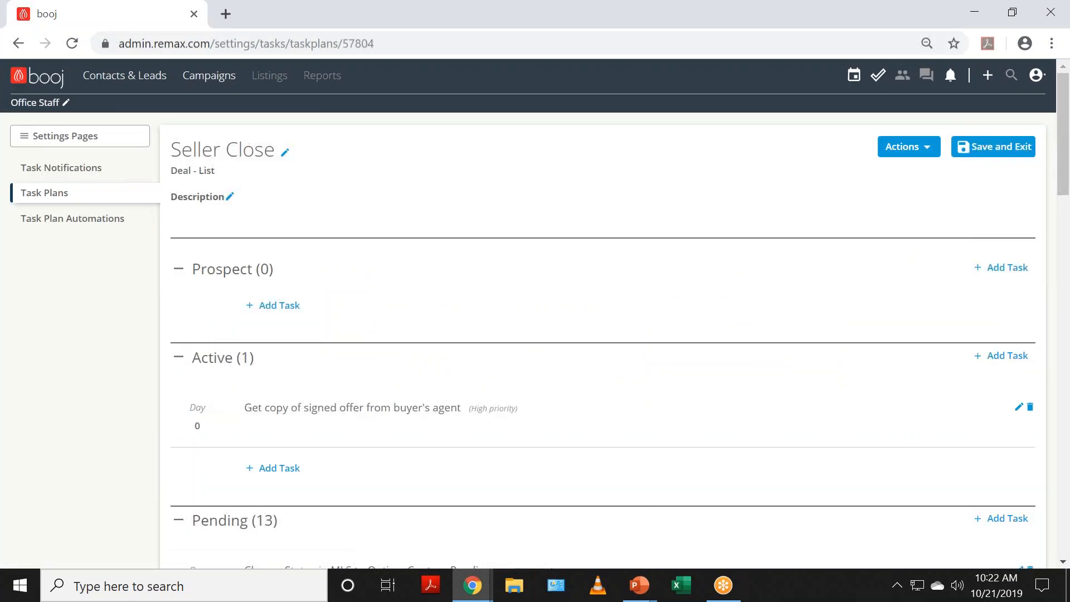
left_click(917, 148)
left_click(513, 179)
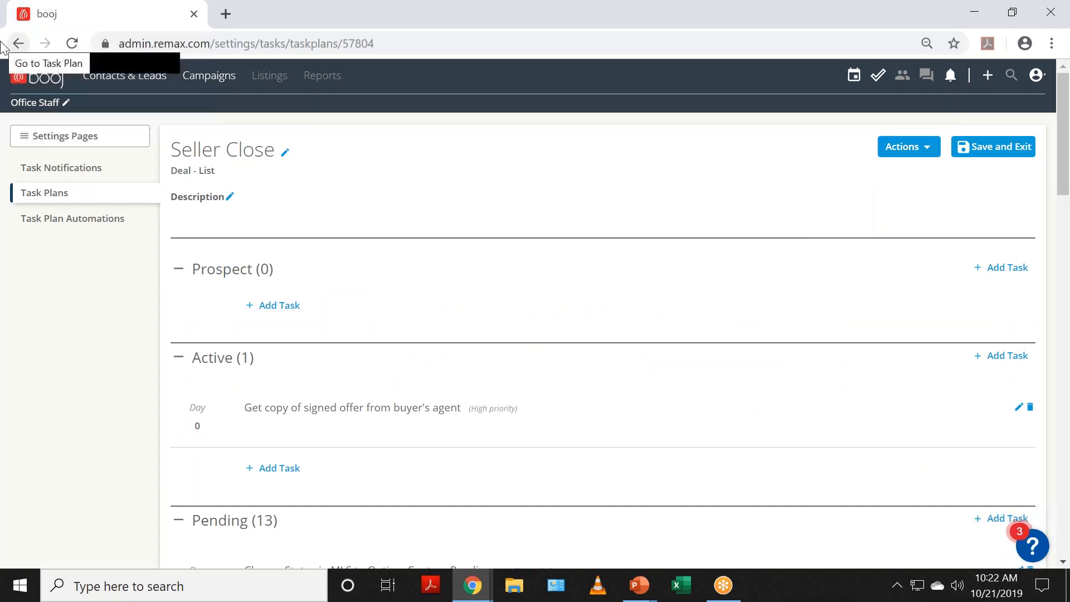
Step: In Task Plan Automations, add an automation with entity listing deal and trigger added, task plan unset
left_click(53, 219)
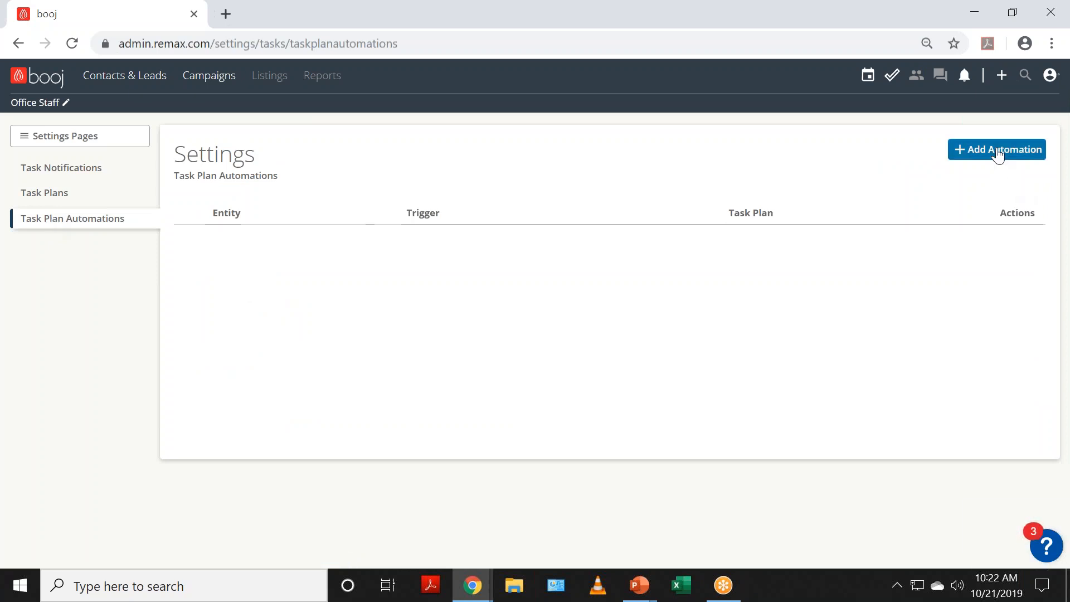
left_click(990, 149)
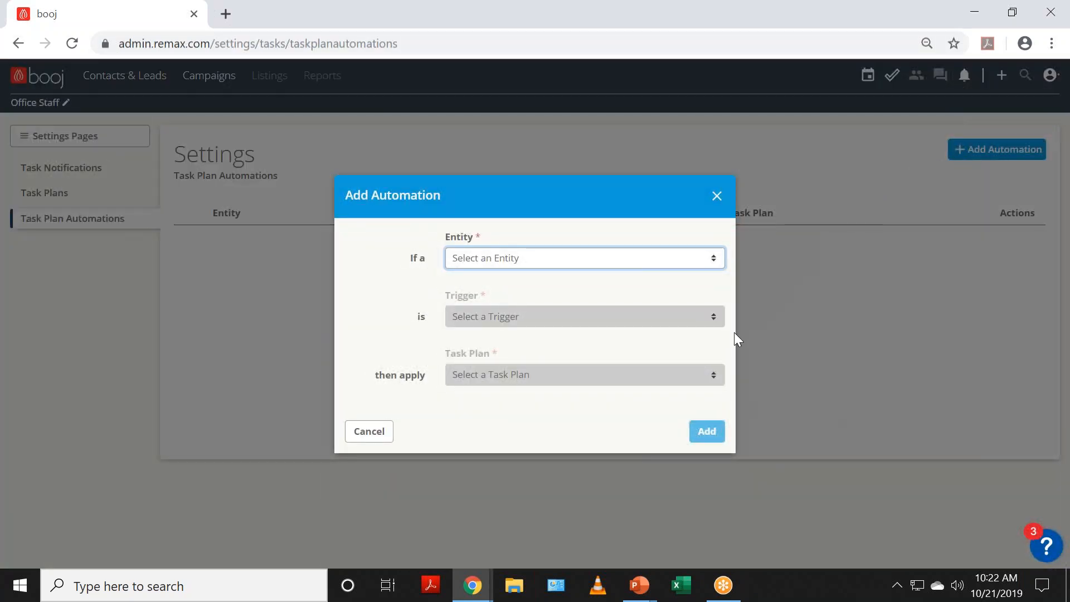
left_click(718, 262)
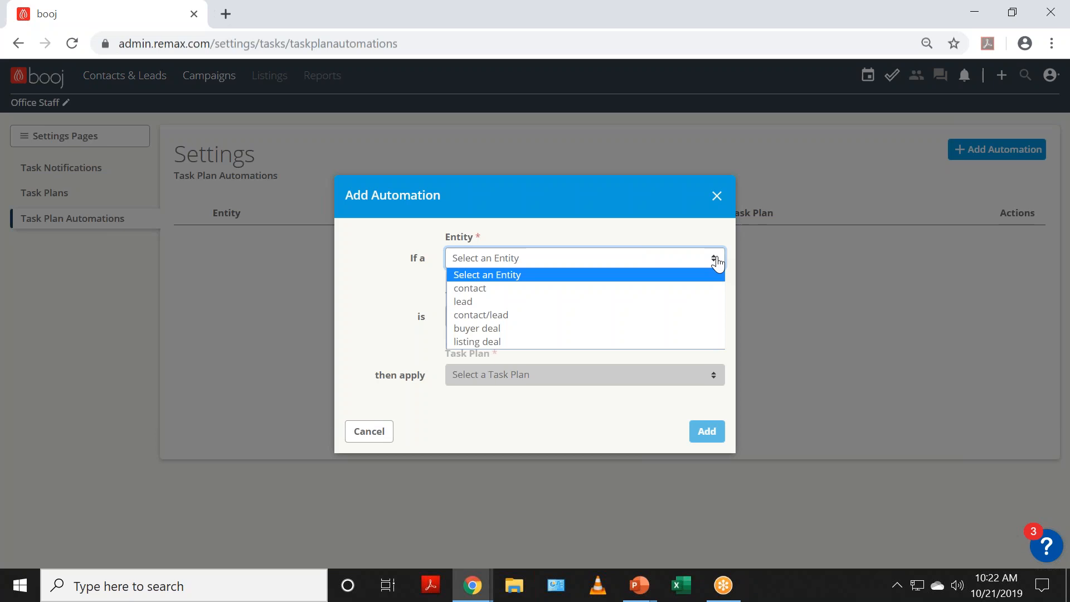
left_click(556, 342)
left_click(582, 322)
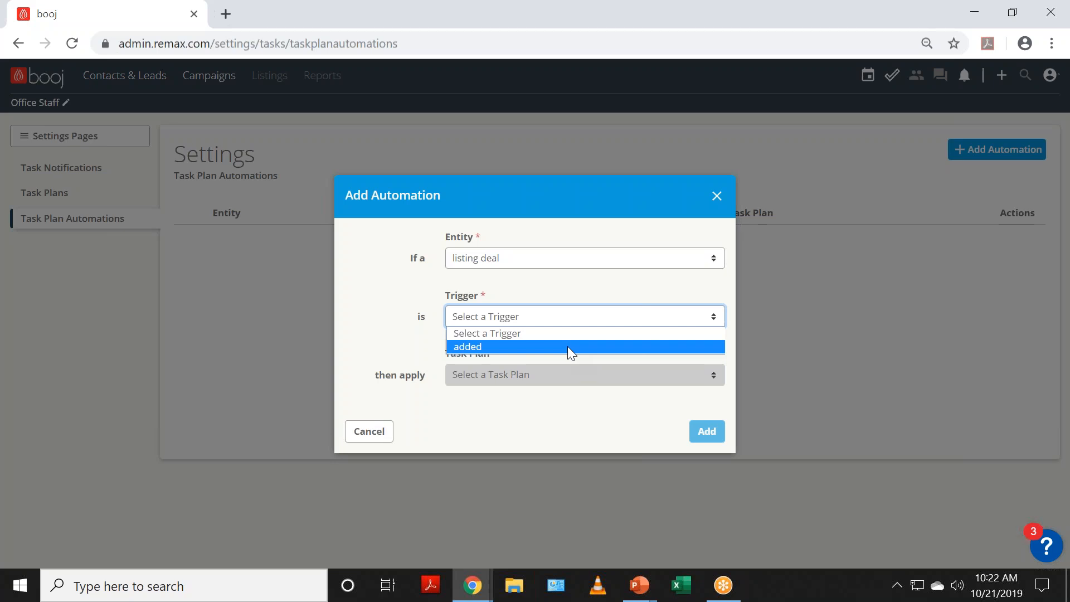
left_click(567, 346)
left_click(548, 378)
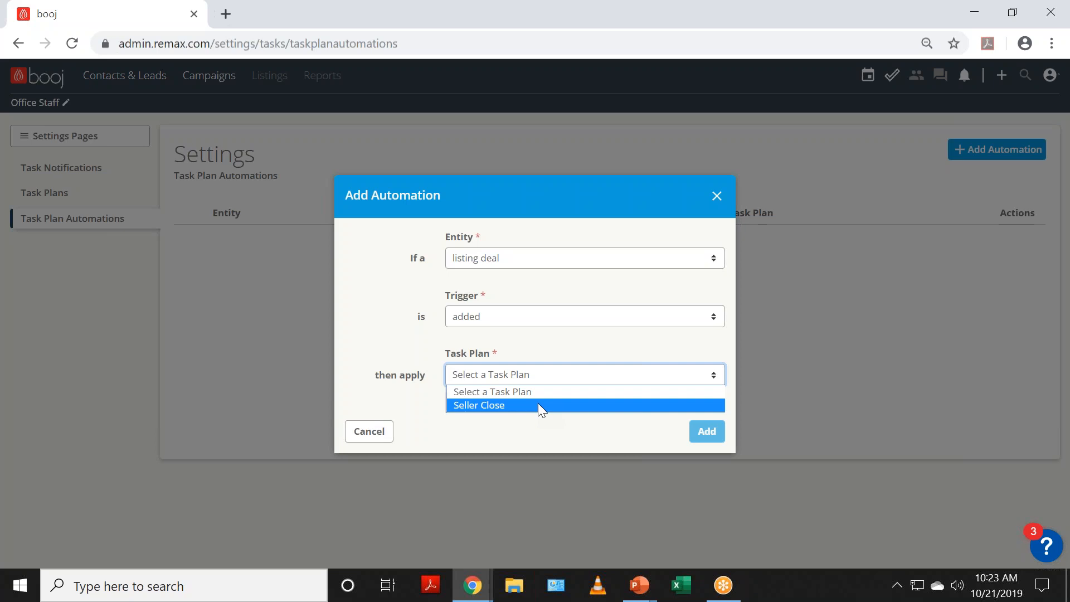
left_click(384, 440)
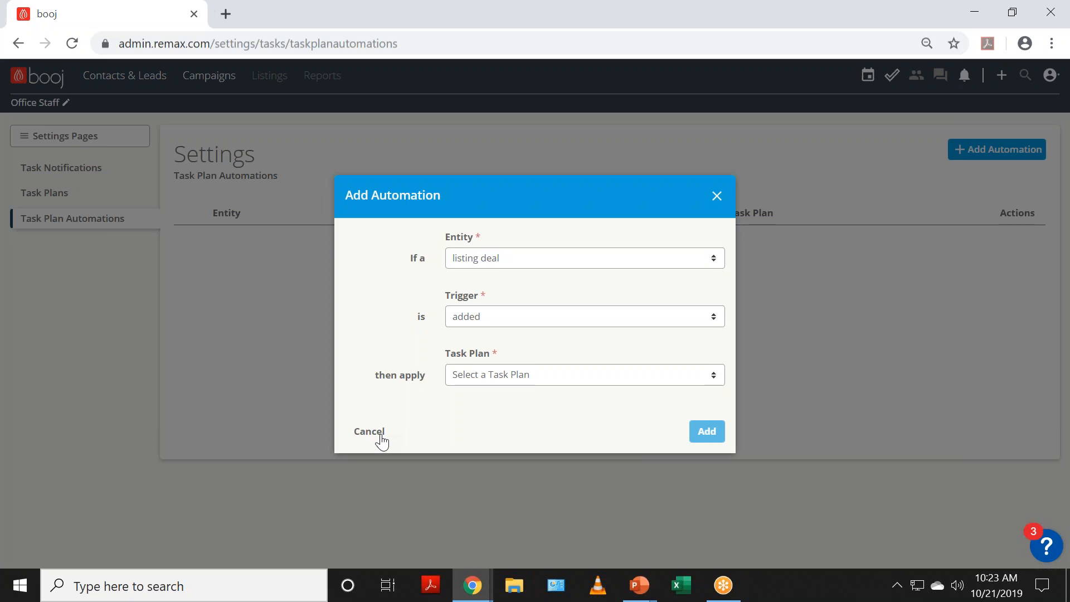
Step: Cancel the listing-deal automation and look at the help center's Suggestions & Support before closing it
left_click(370, 431)
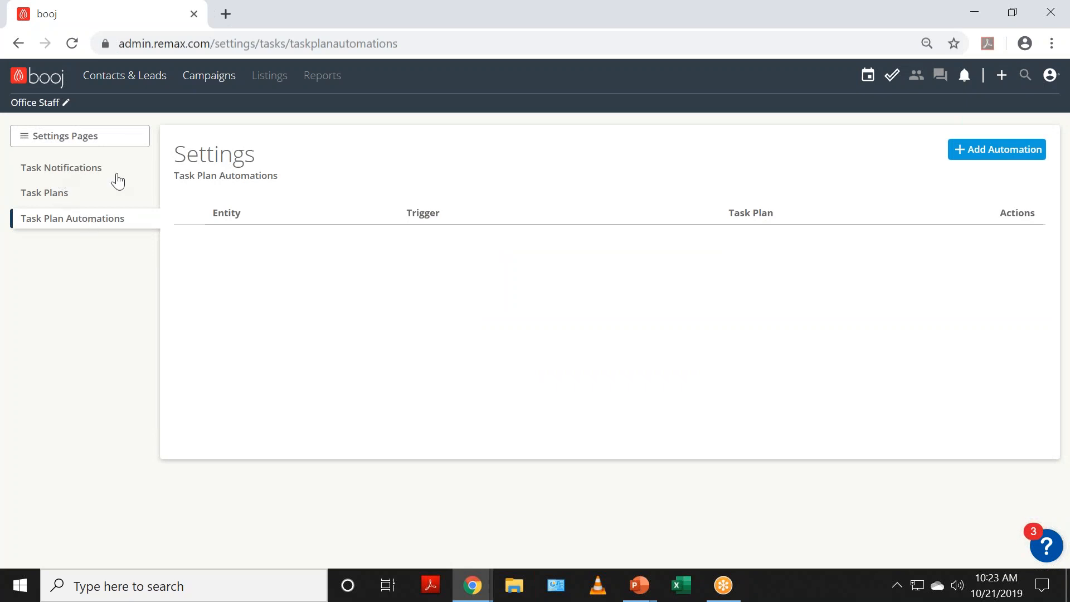
left_click(1047, 549)
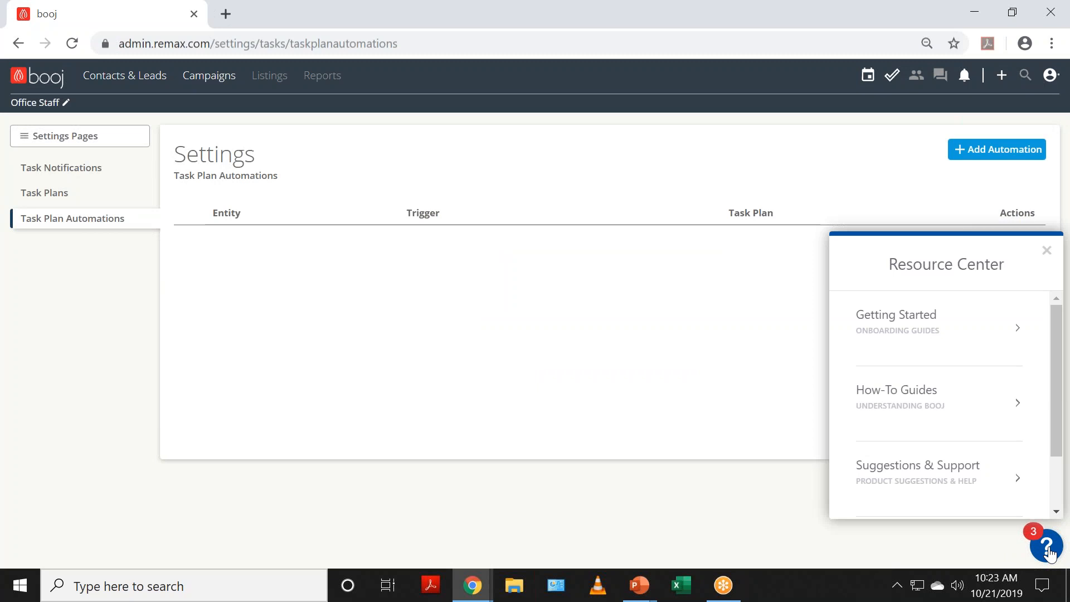
scroll(1017, 475, "down", 2)
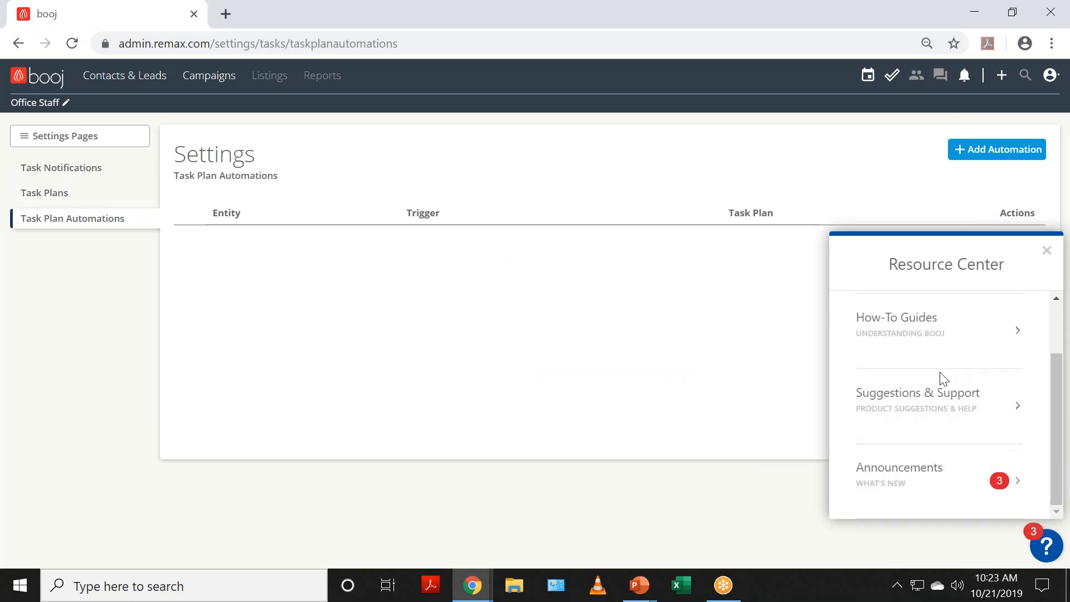
left_click(1017, 412)
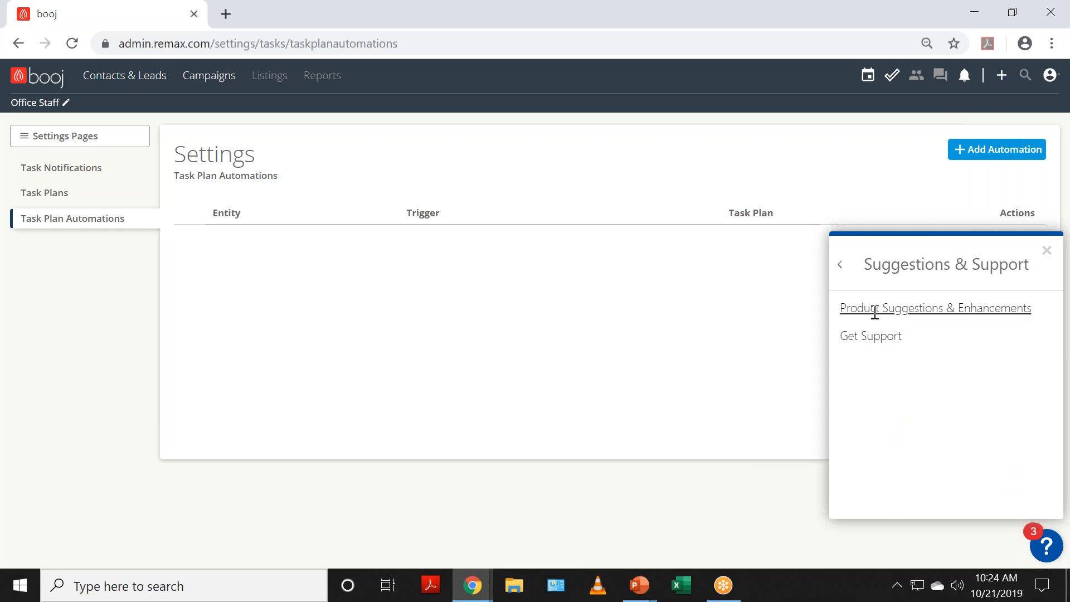
left_click(1046, 252)
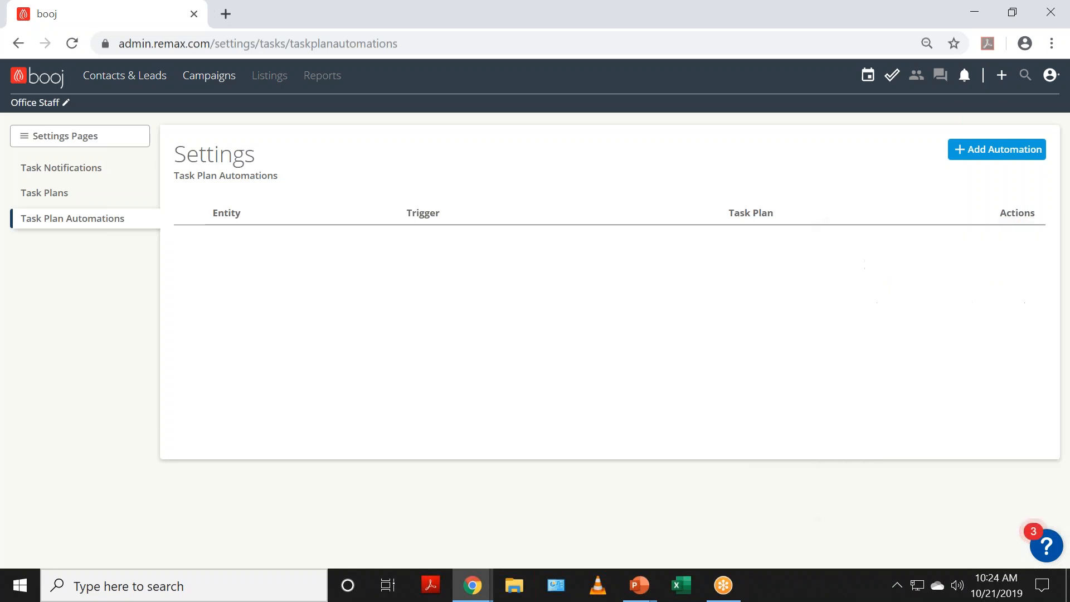
Step: Add an automation with entity buyer deal and trigger added, check the task plan list, then cancel
left_click(1000, 157)
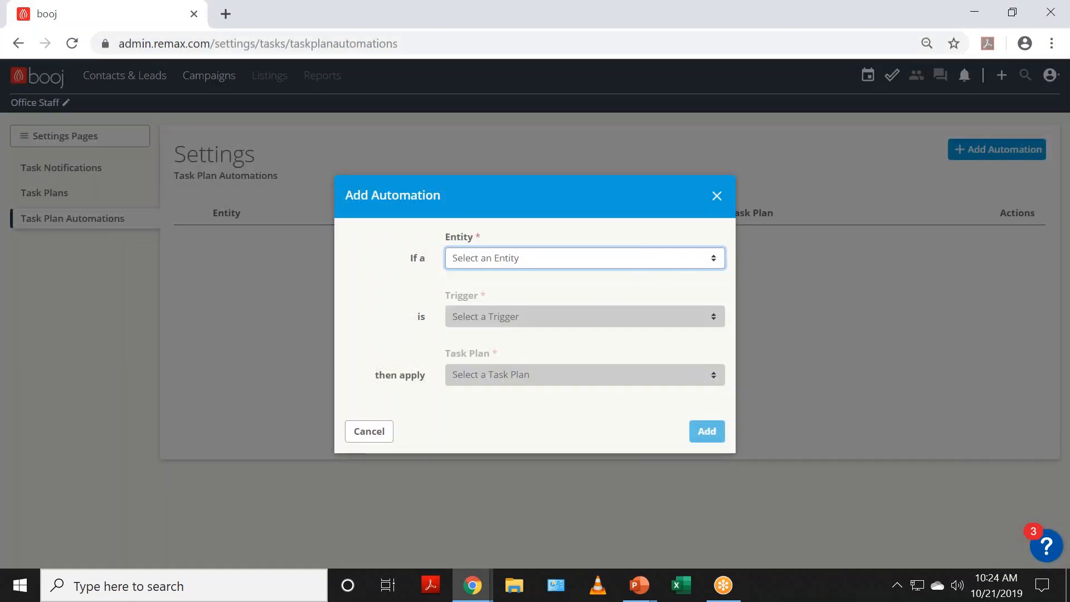
left_click(628, 266)
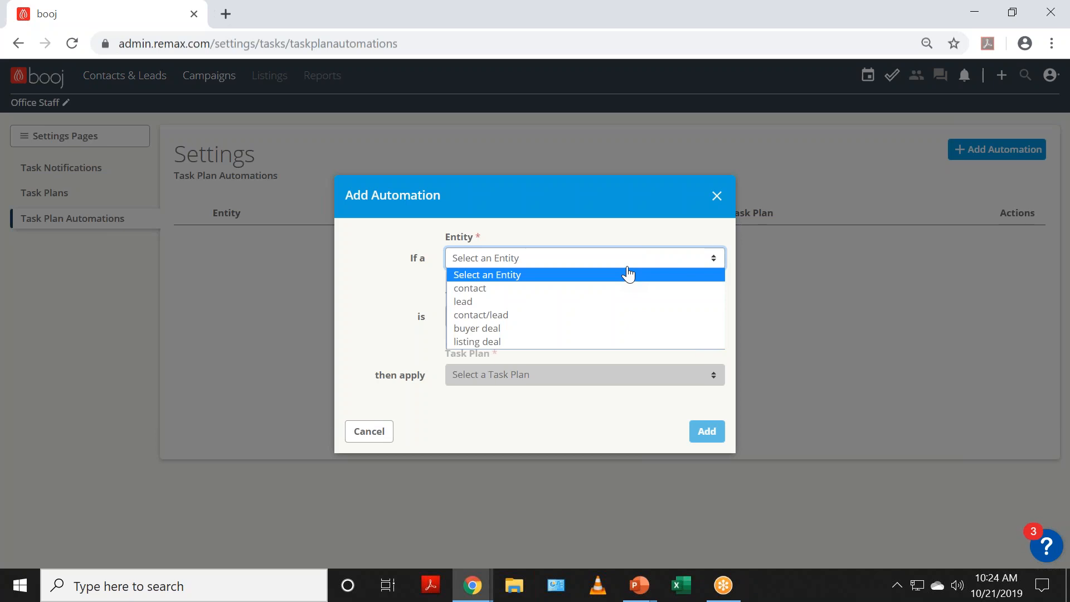
left_click(575, 337)
left_click(585, 316)
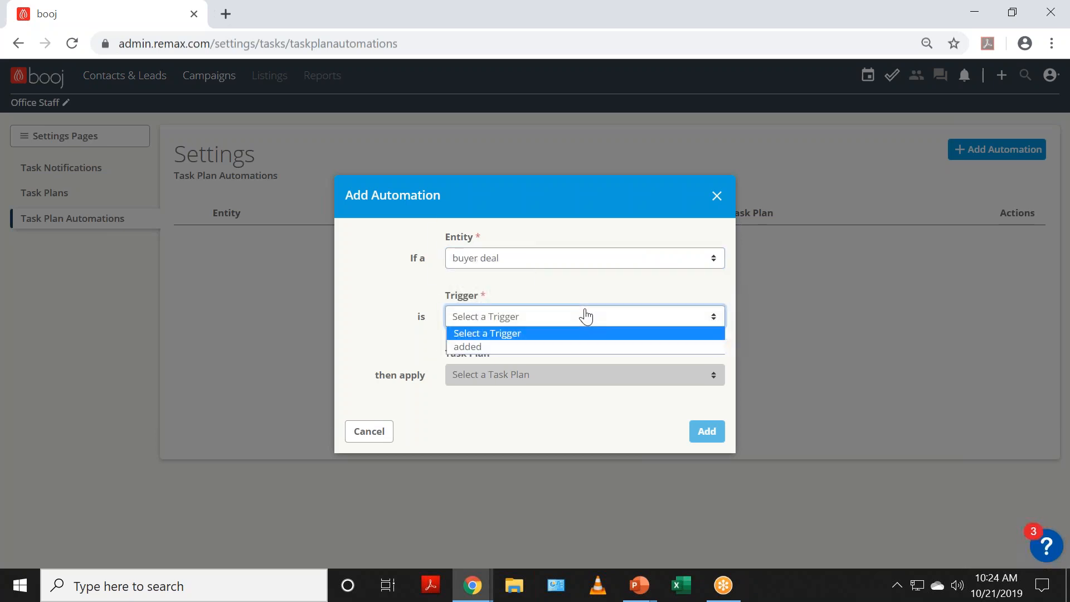
left_click(557, 349)
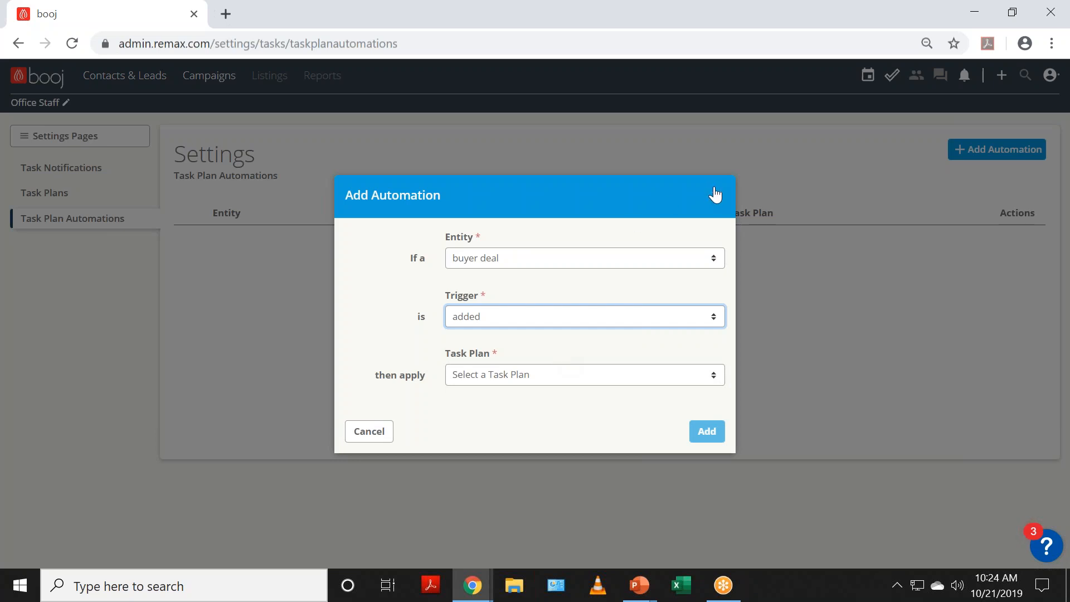
left_click(589, 381)
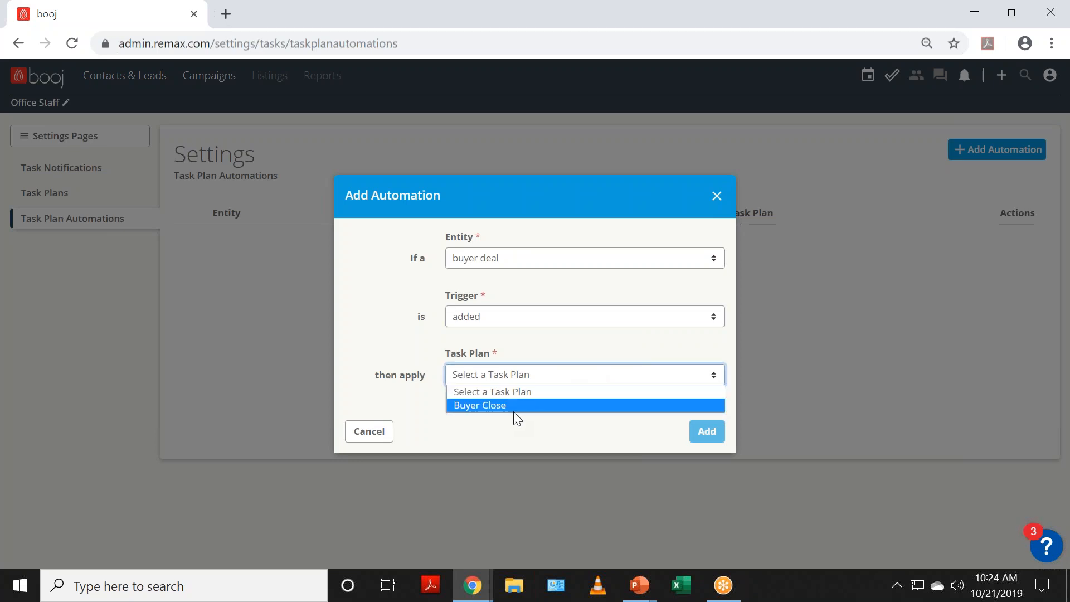
left_click(375, 439)
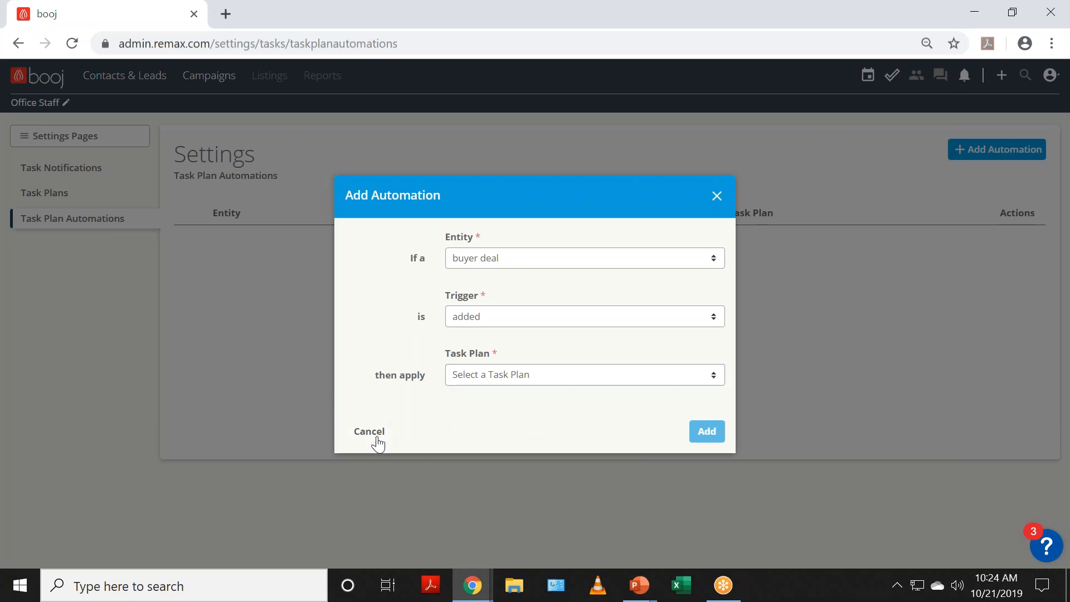
left_click(376, 441)
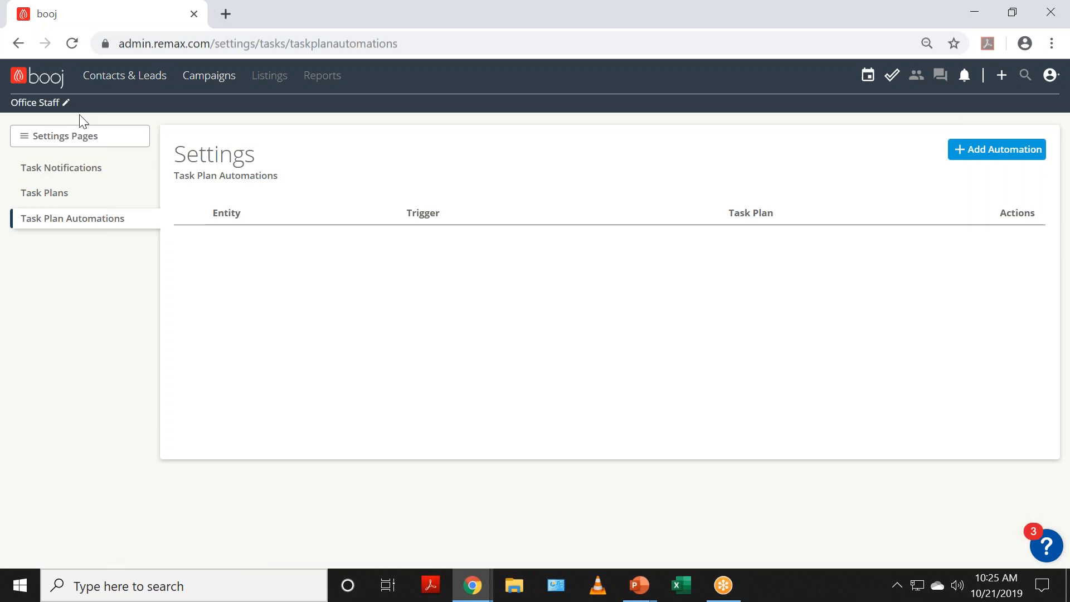
Step: Open Contacts & Leads and scroll through its 11 contacts
left_click(110, 77)
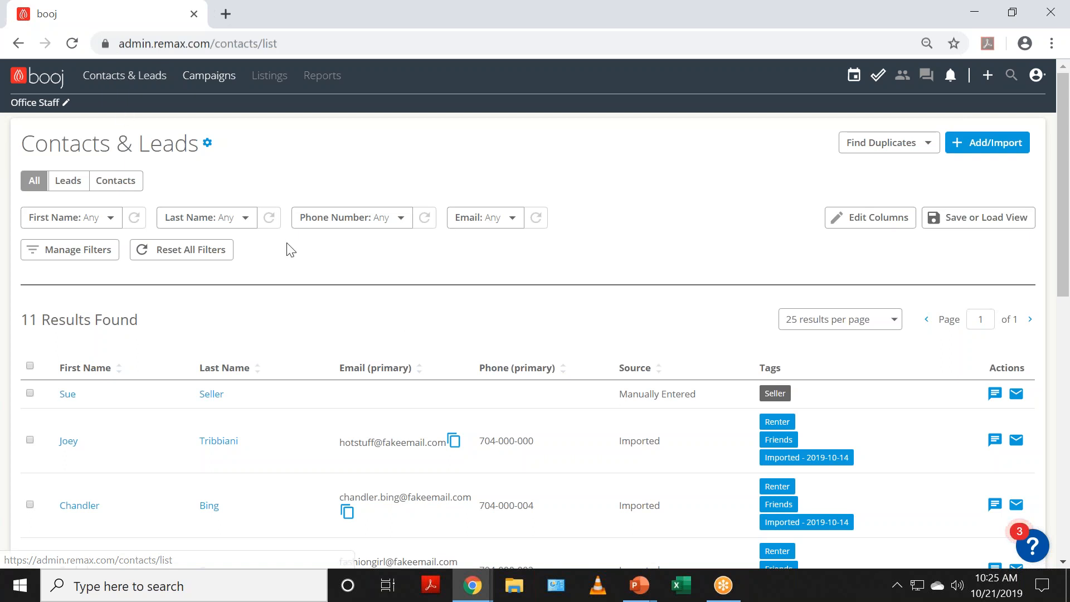
scroll(402, 322, "down", 3)
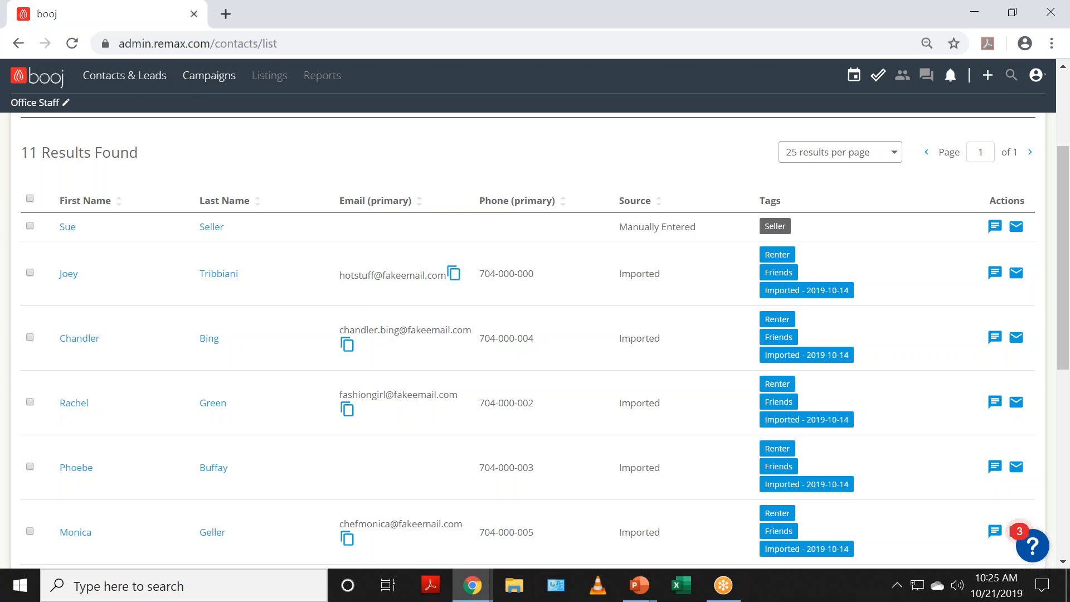
Step: Open the third contact's dashboard, check its empty Activities, and start a new task for them
left_click(84, 340)
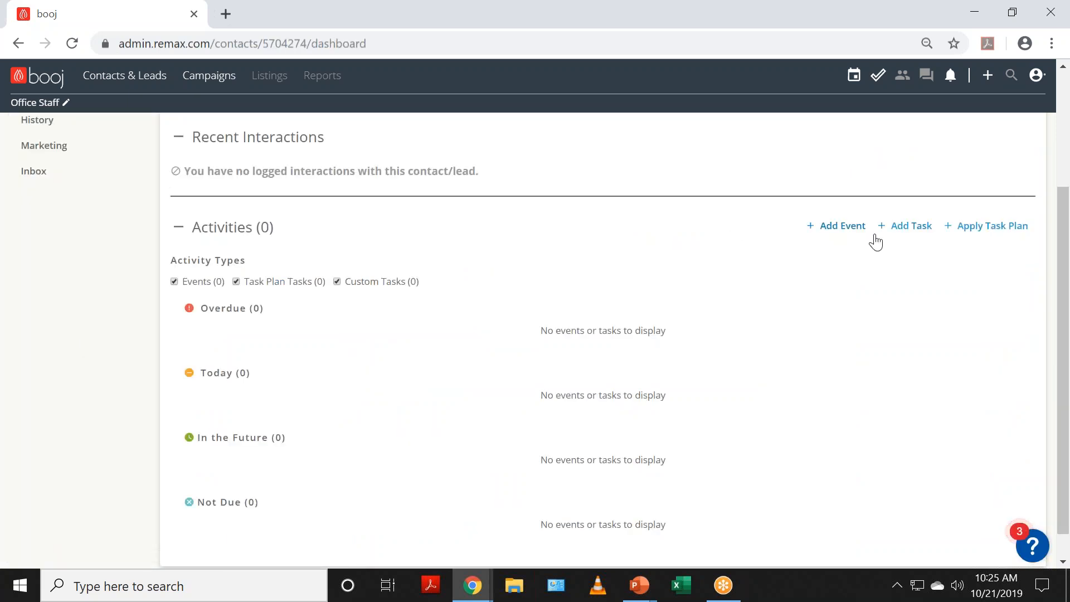
scroll(638, 252, "up", 3)
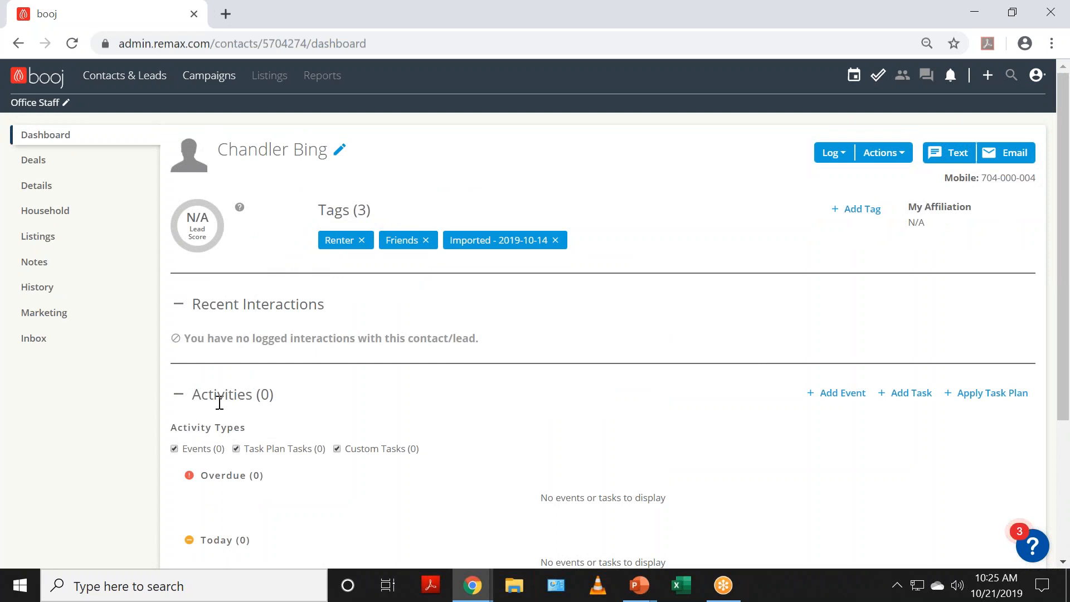
scroll(214, 402, "down", 3)
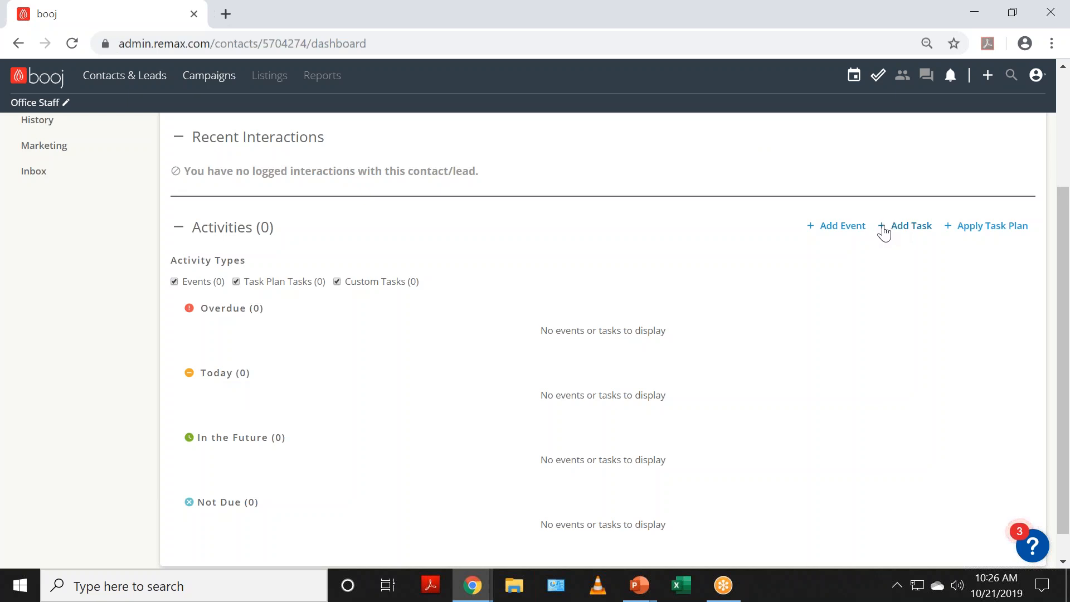
left_click(881, 233)
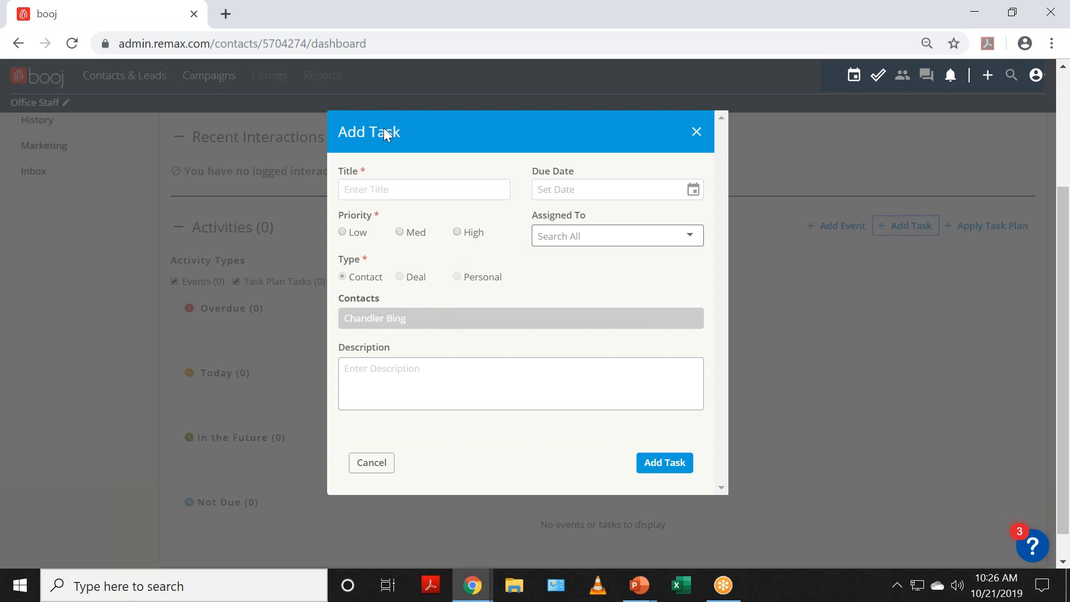
Step: Save a task to call the contact, due Oct 22, 2019, Med priority, assigned to the agent
left_click(390, 188)
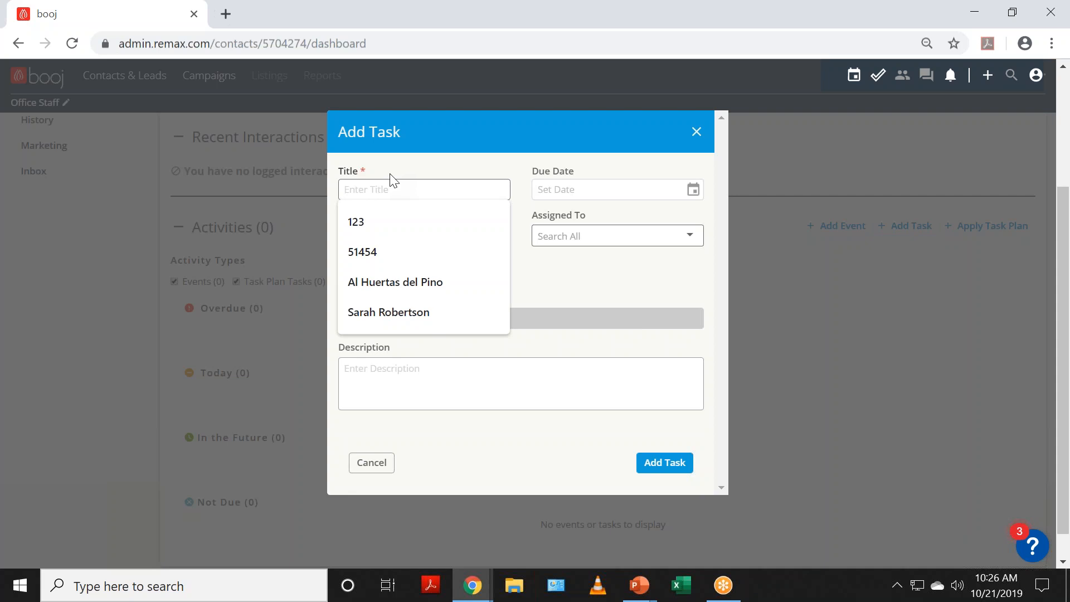
type("Call C")
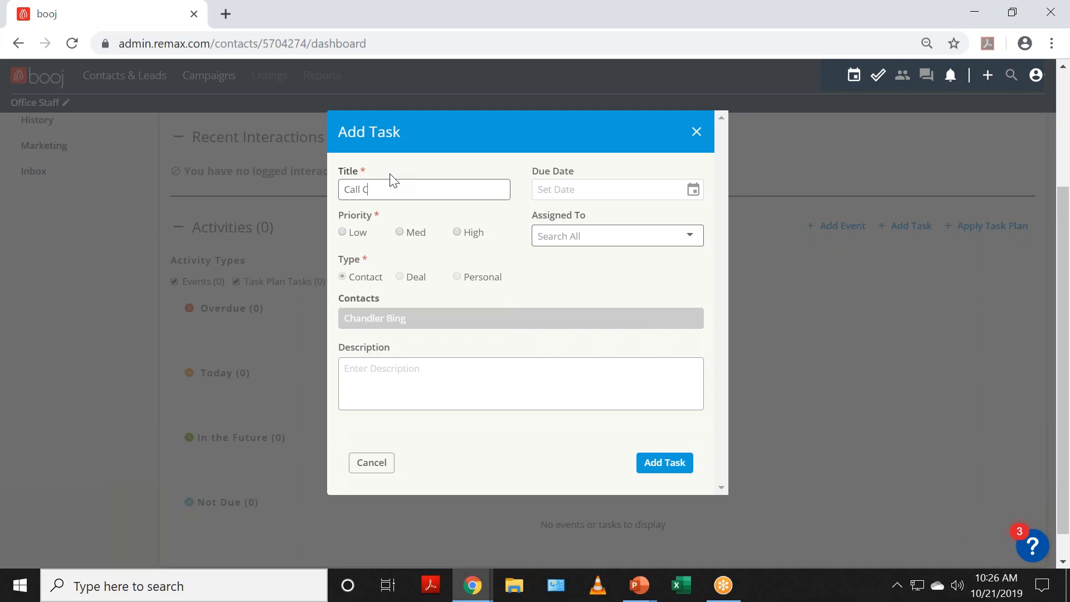
type("handler")
key("Tab")
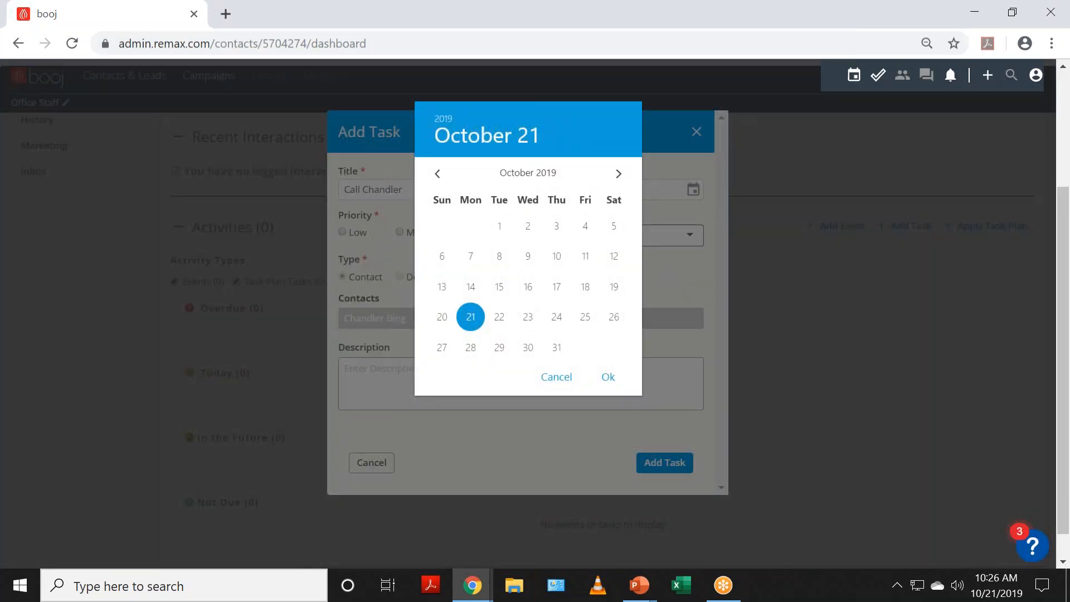
left_click(499, 317)
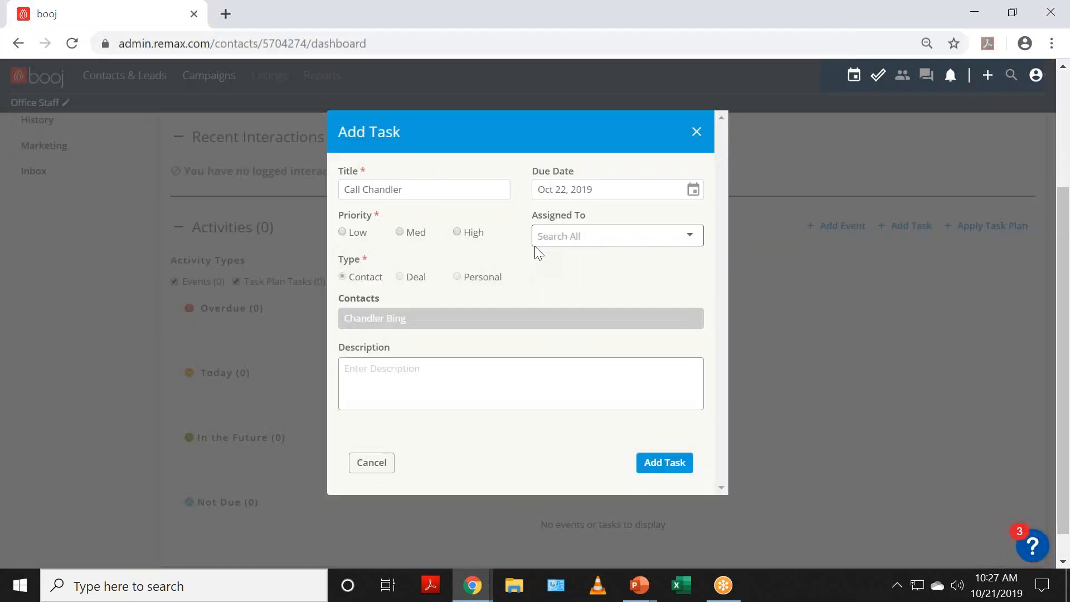
left_click(400, 233)
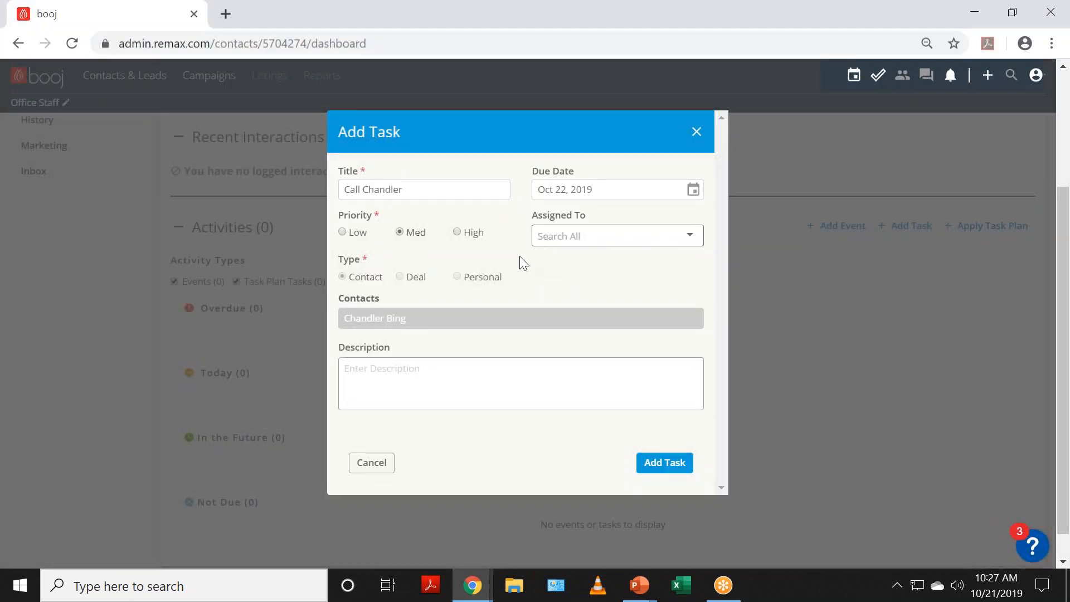
left_click(585, 239)
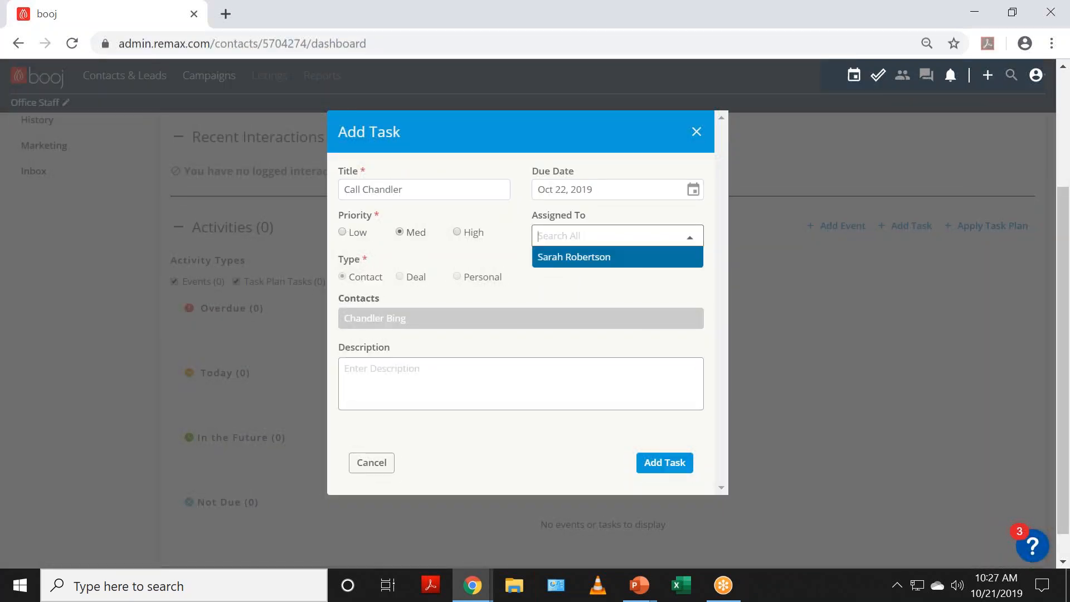
left_click(581, 282)
left_click(577, 236)
left_click(570, 257)
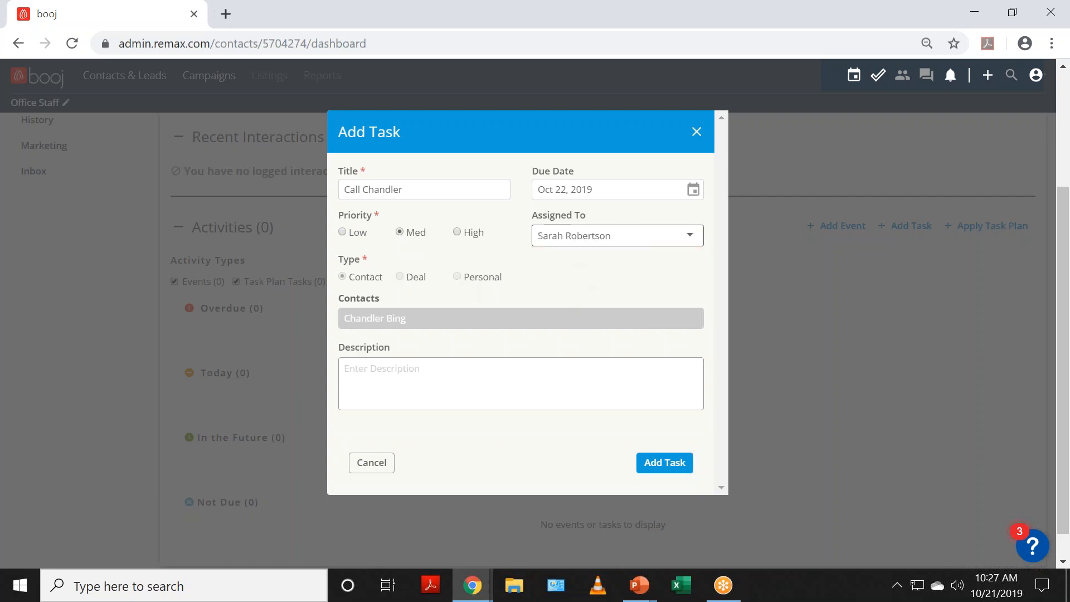
left_click(645, 468)
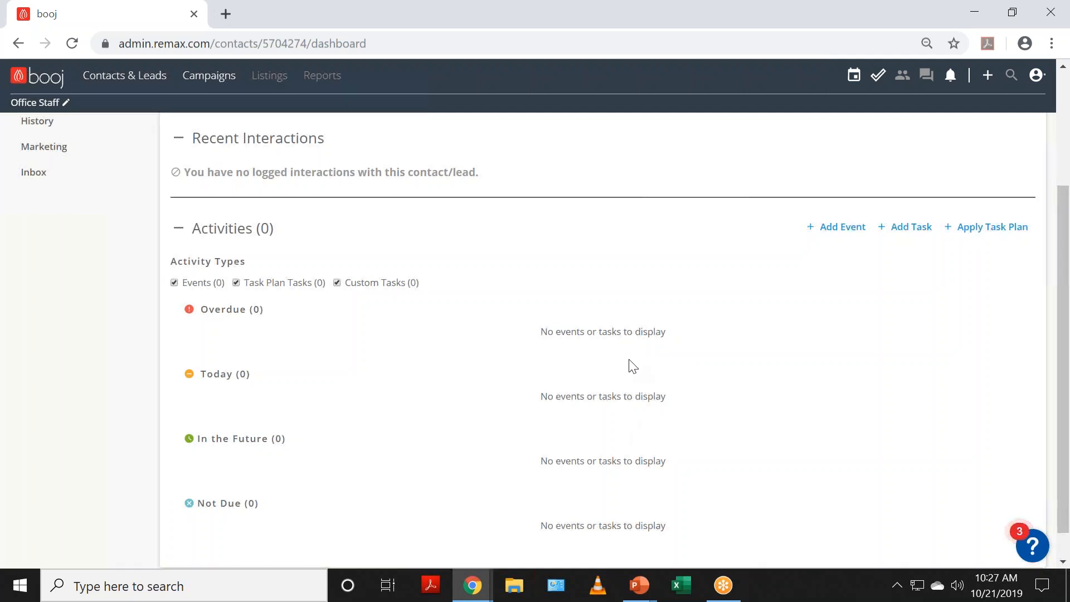
Step: Open the contact's Household page, which shows no members, no deals and $0.00 potential GCI
scroll(633, 366, "up", 3)
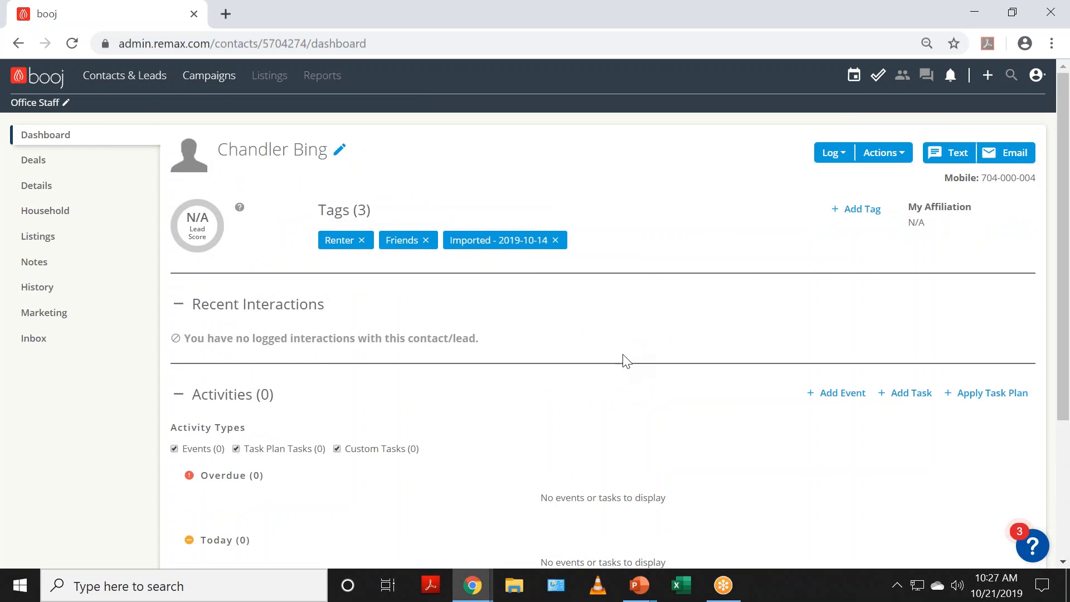
left_click(95, 217)
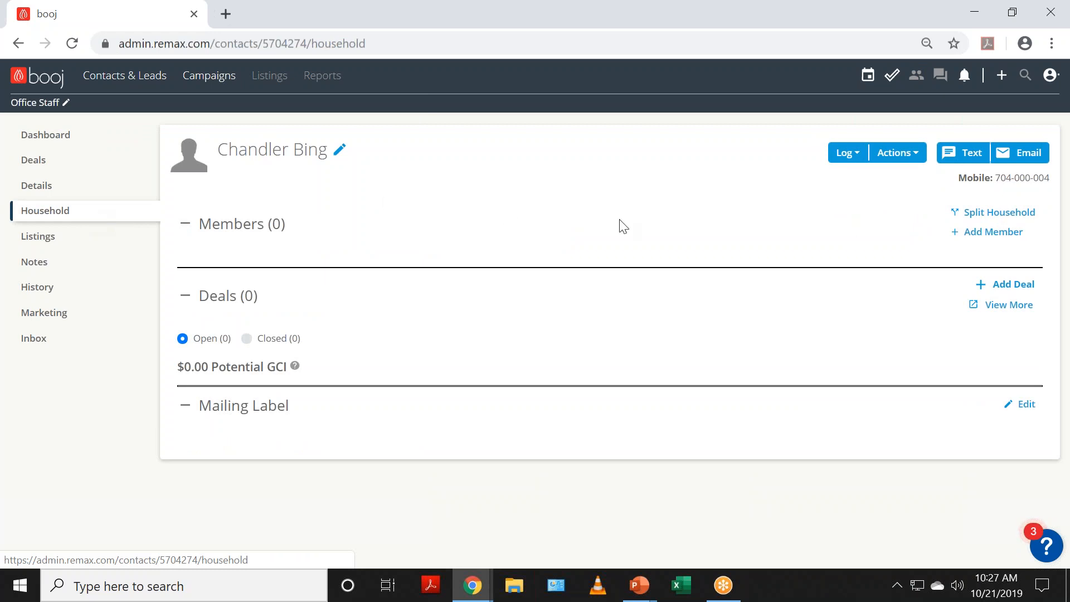
Step: Search for the other contact by first name and add them as a household member
left_click(962, 242)
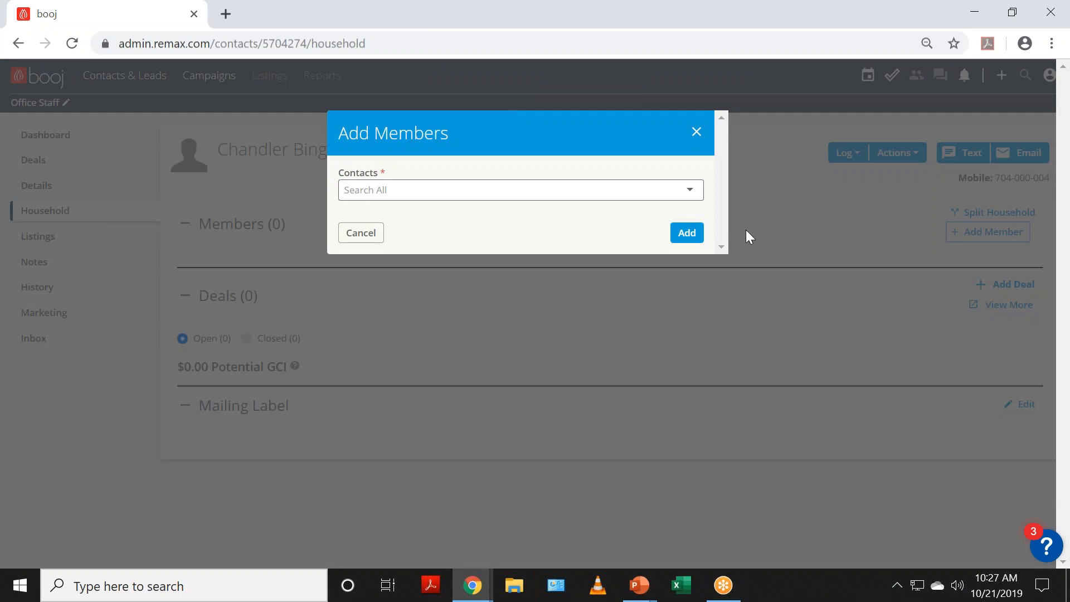
left_click(683, 195)
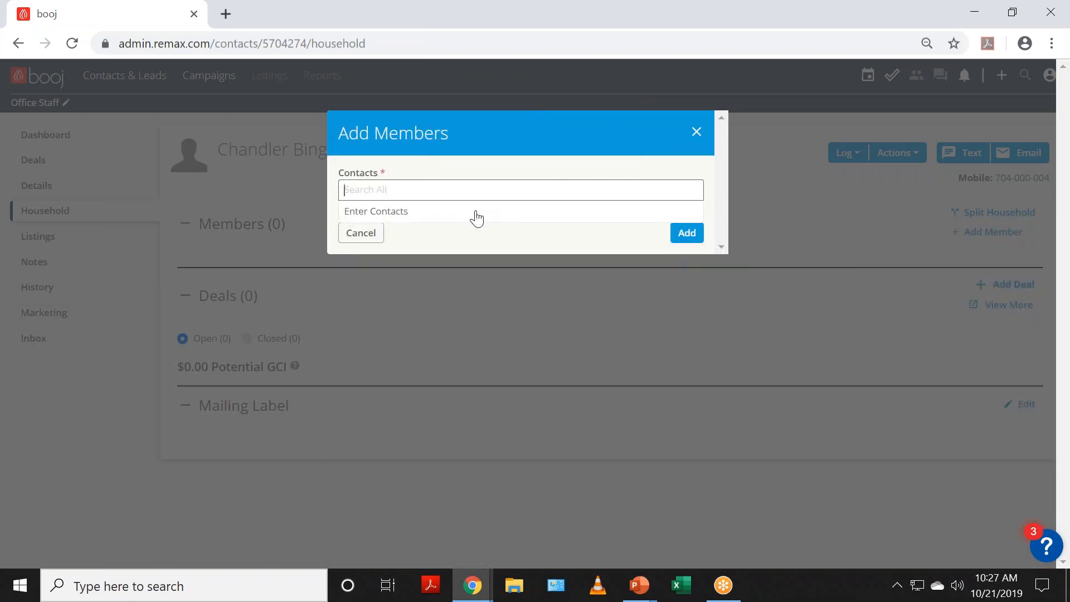
type("monica")
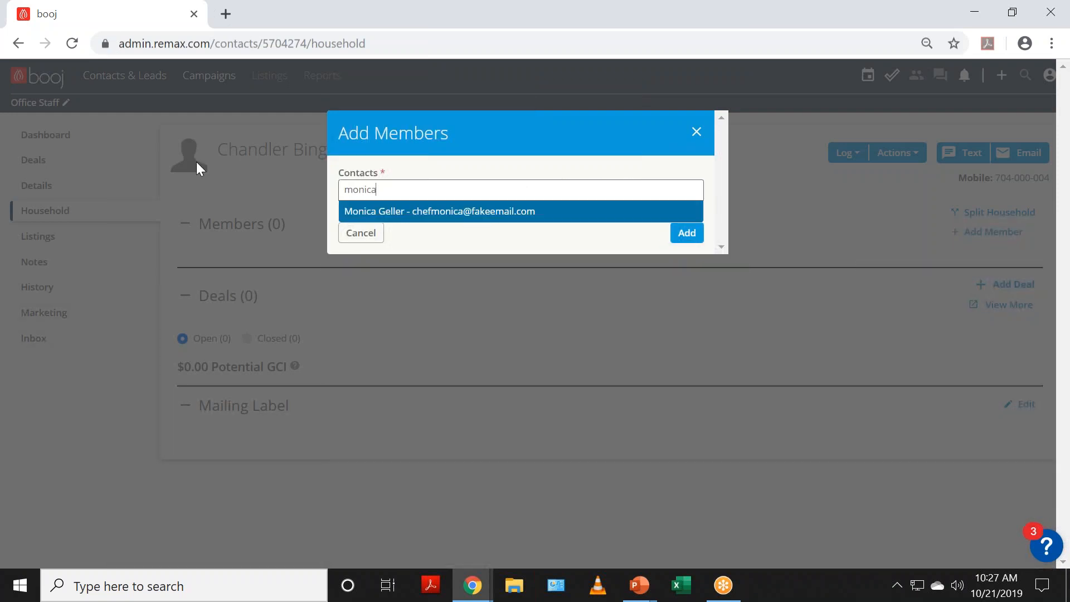
left_click(370, 214)
left_click(685, 295)
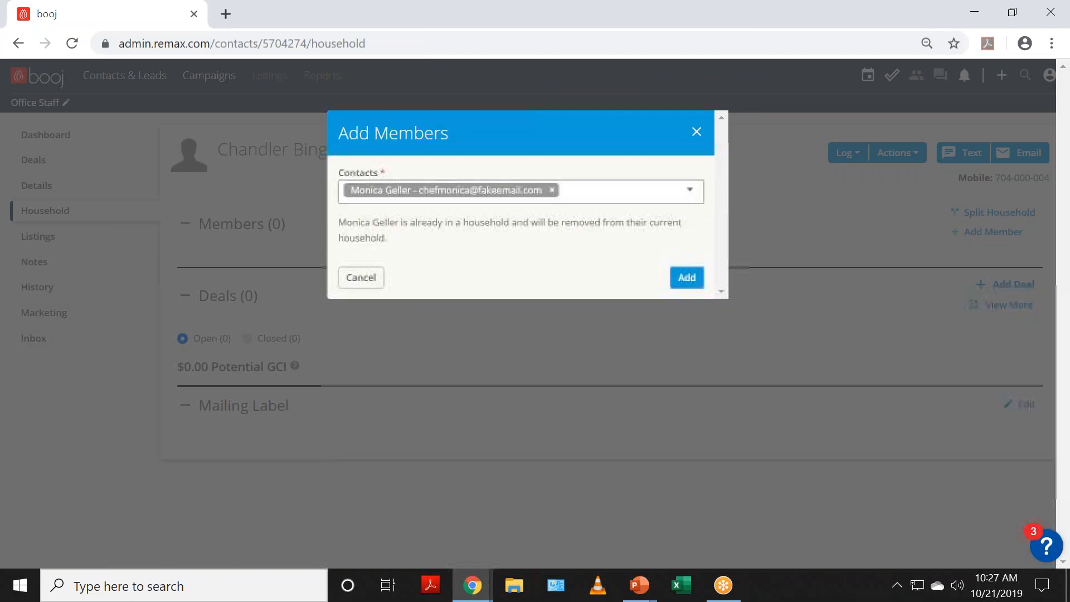
left_click(684, 284)
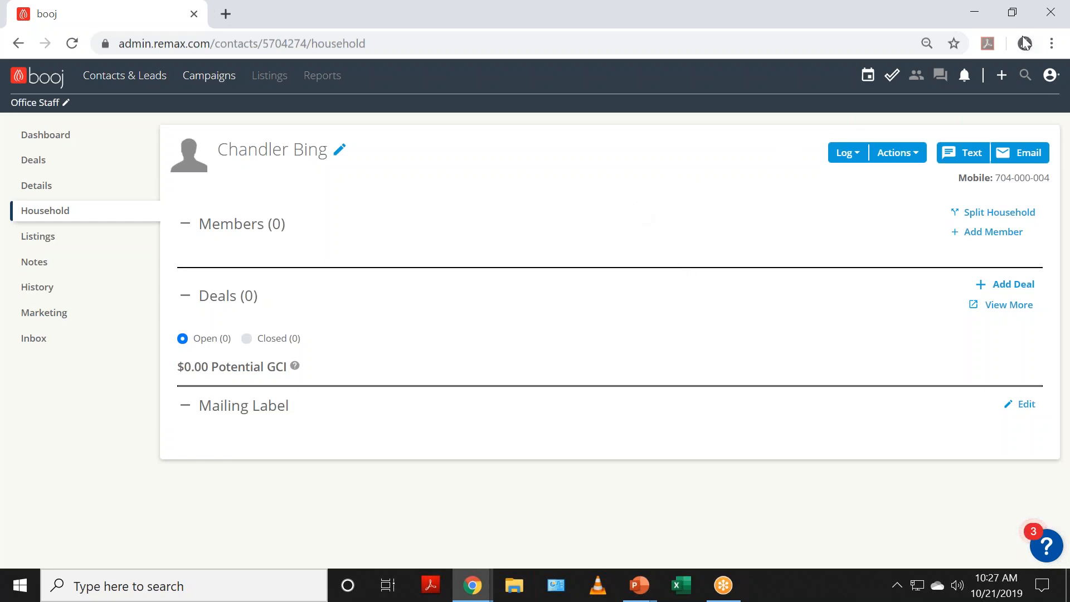
left_click(1051, 43)
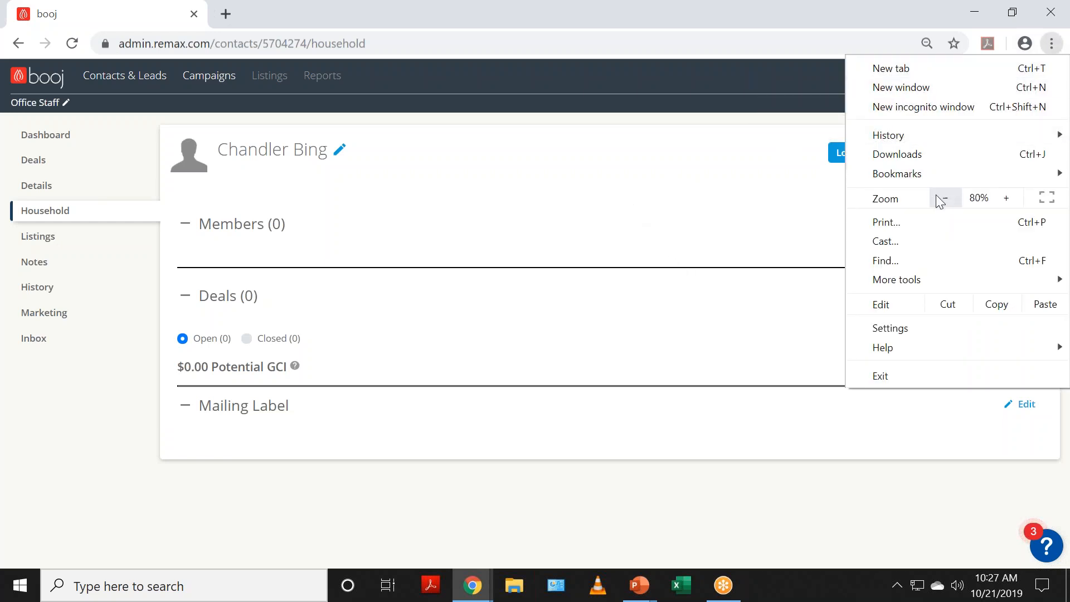
left_click(665, 154)
left_click(71, 45)
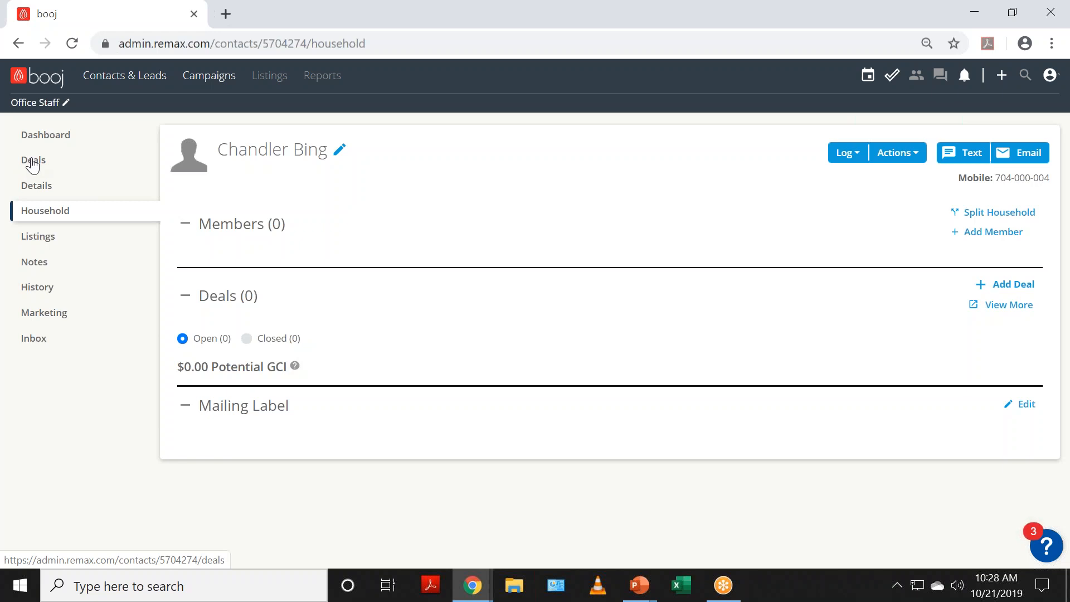
Step: Start a new deal named 'Chandler's House' as a Buy deal at Active stage
left_click(34, 162)
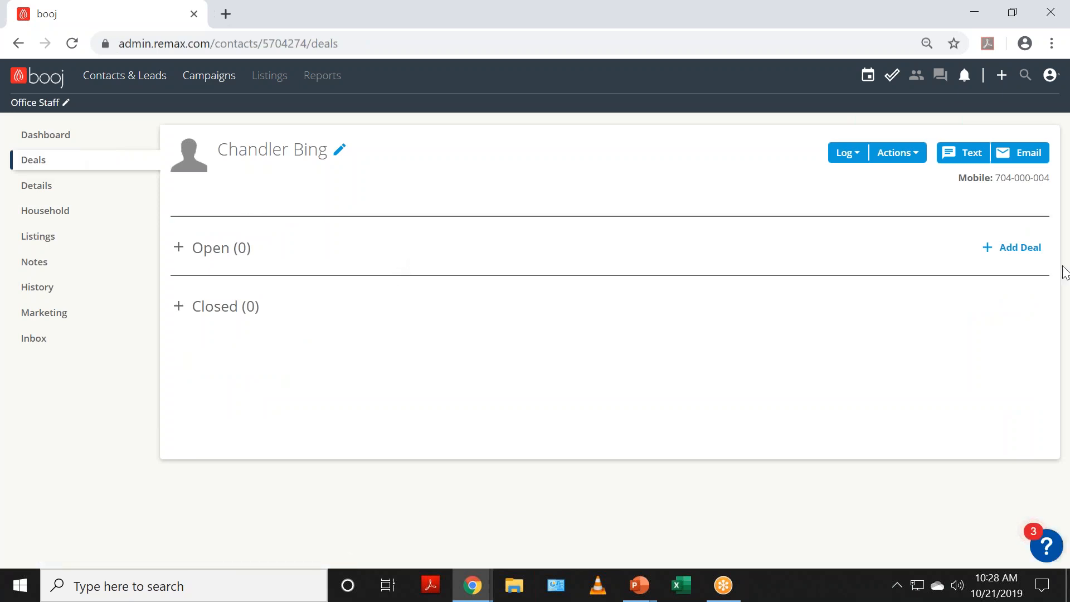
left_click(1025, 248)
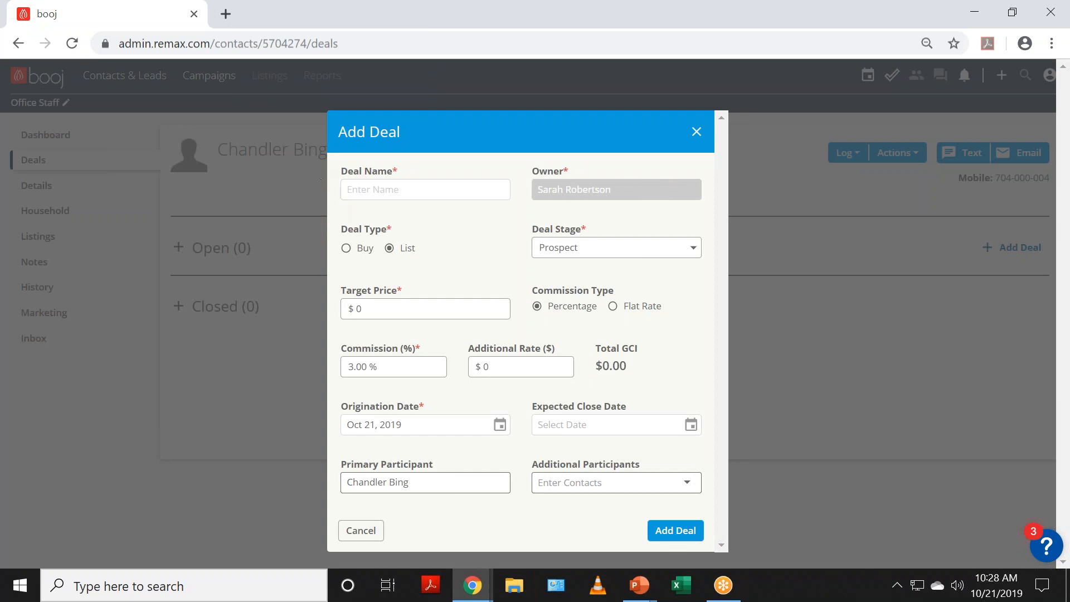
left_click(358, 187)
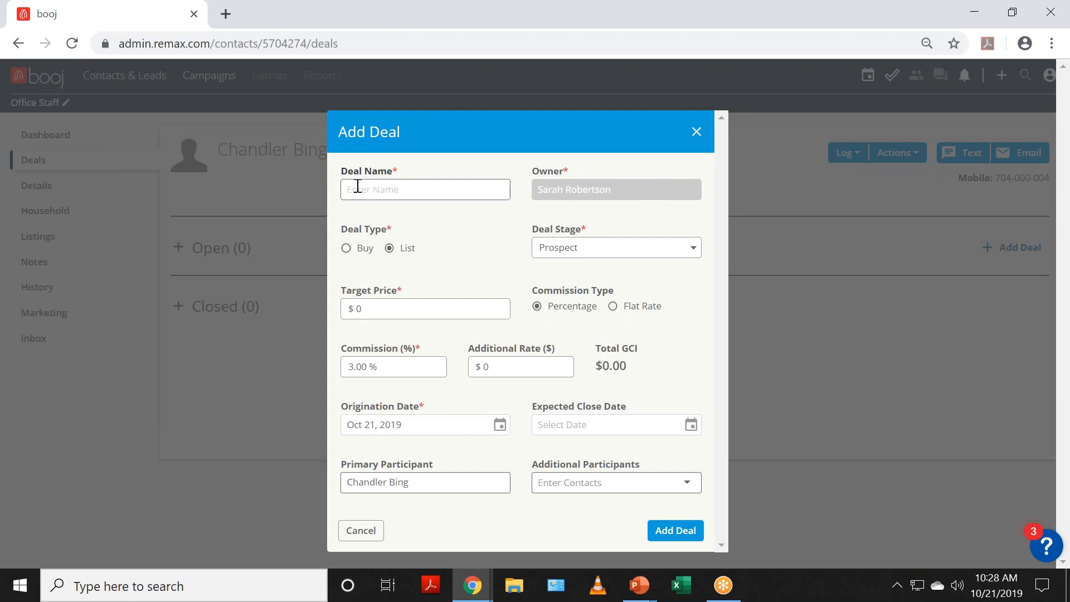
type("Chandler's House")
left_click(347, 248)
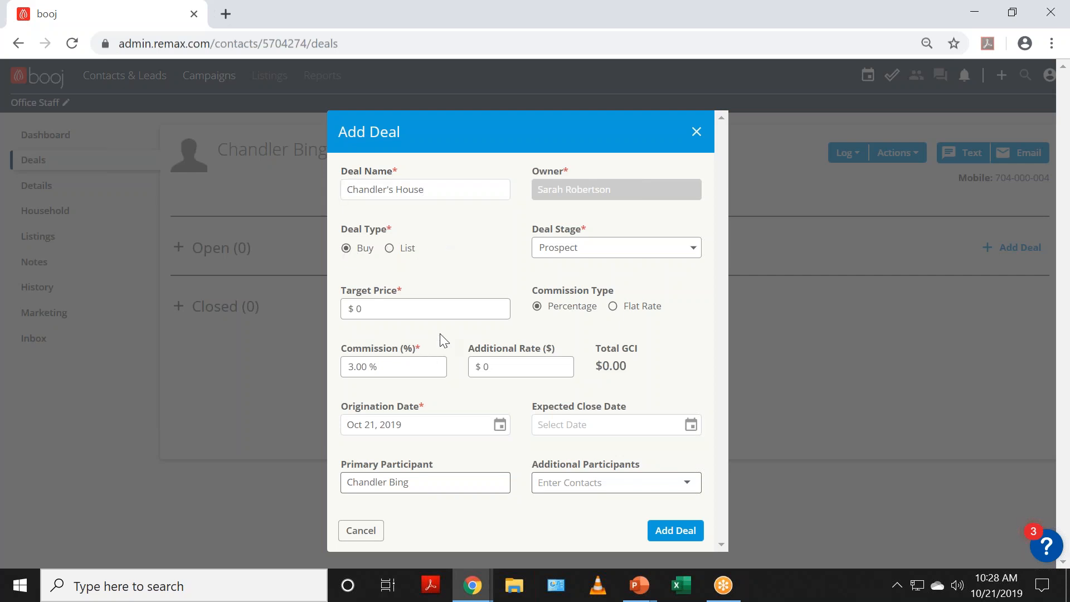
left_click(570, 257)
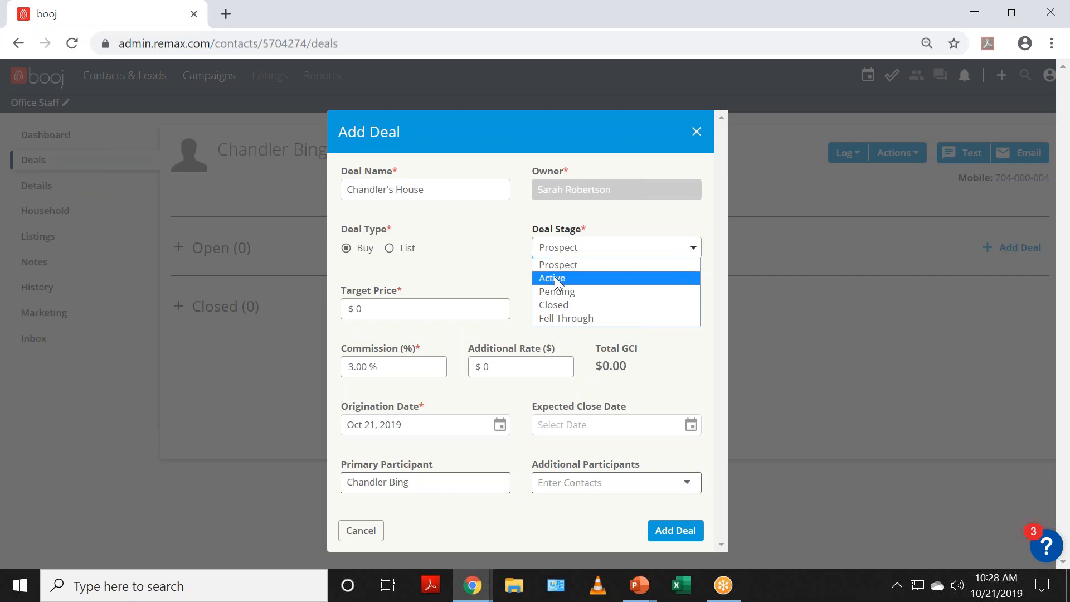
left_click(555, 278)
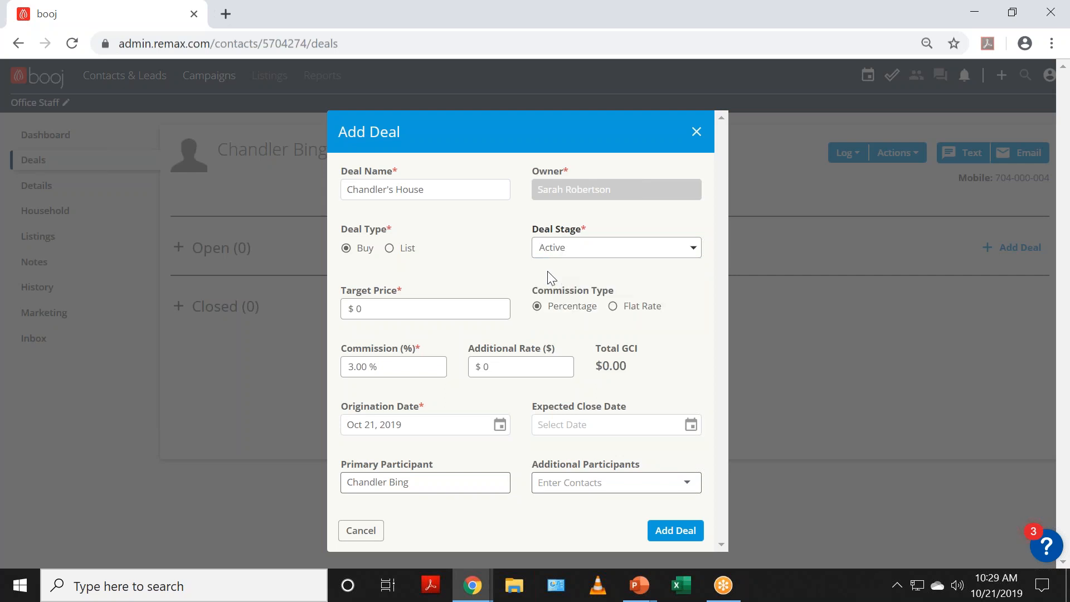
Step: Enter a 150000 target price and set the expected close date to Nov 30, 2019
left_click(474, 308)
type("150000")
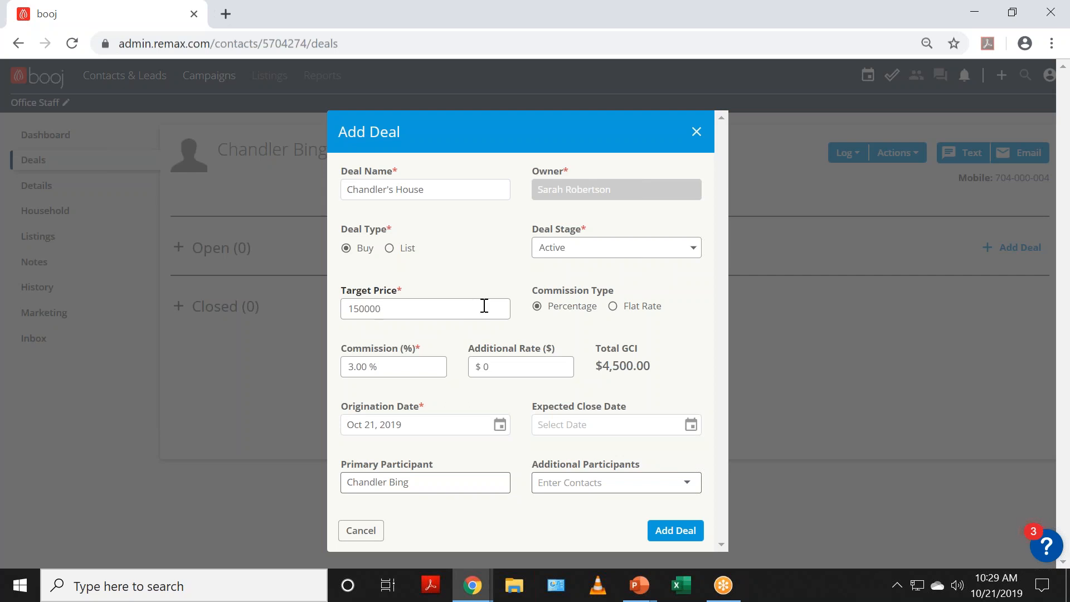
key("Tab")
key("Tab")
key("Tab")
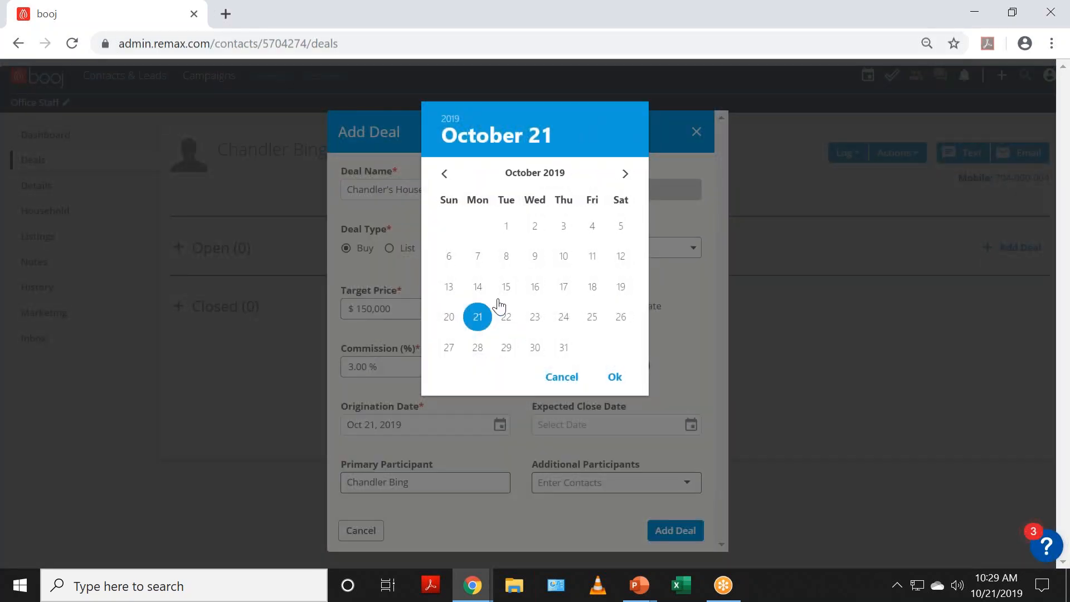
left_click(478, 318)
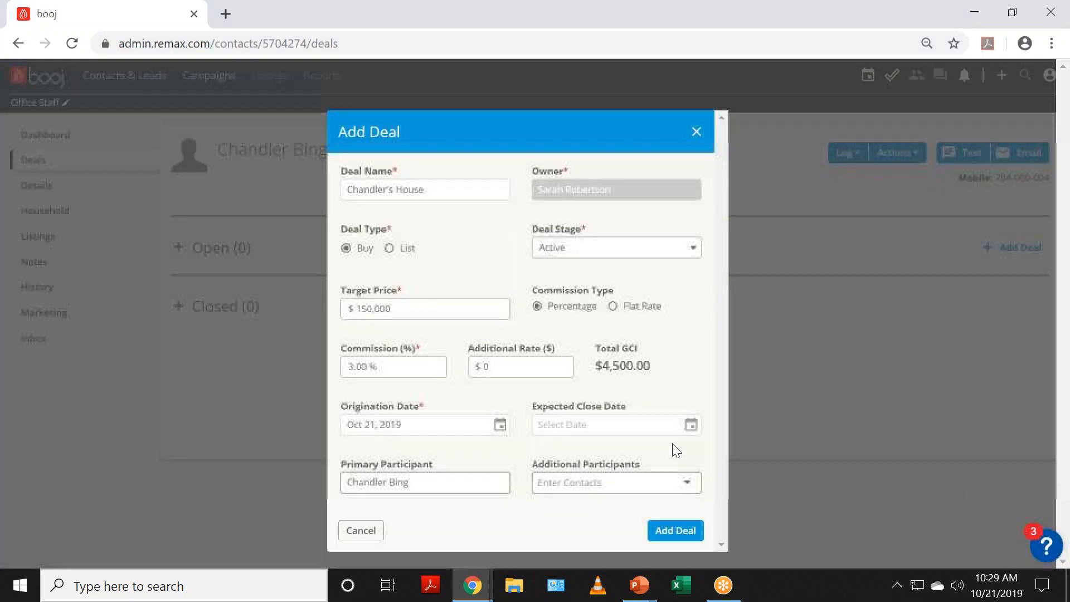
left_click(691, 425)
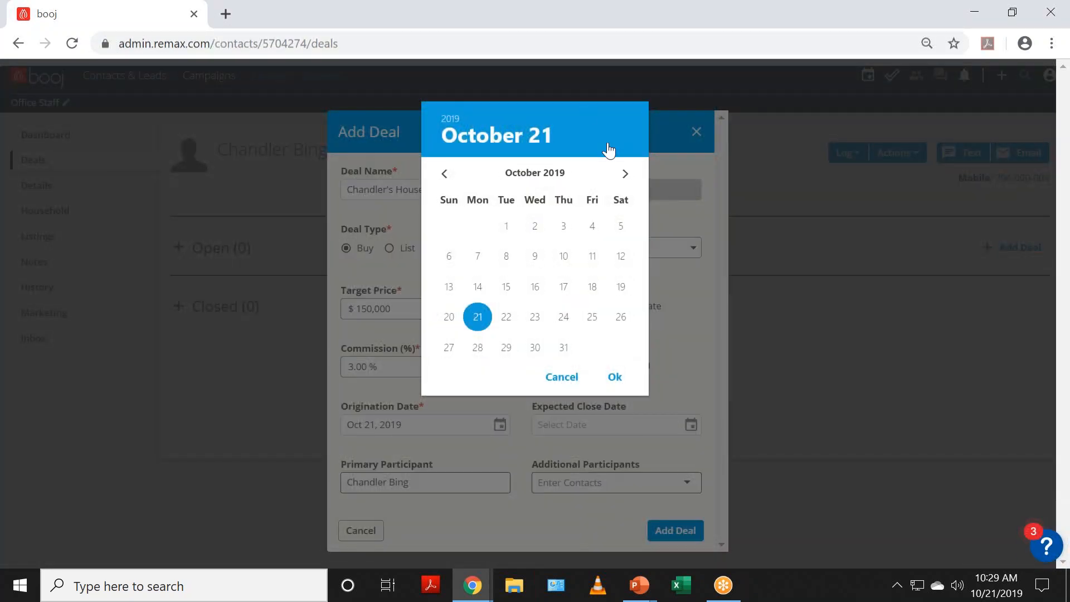
left_click(625, 174)
left_click(621, 347)
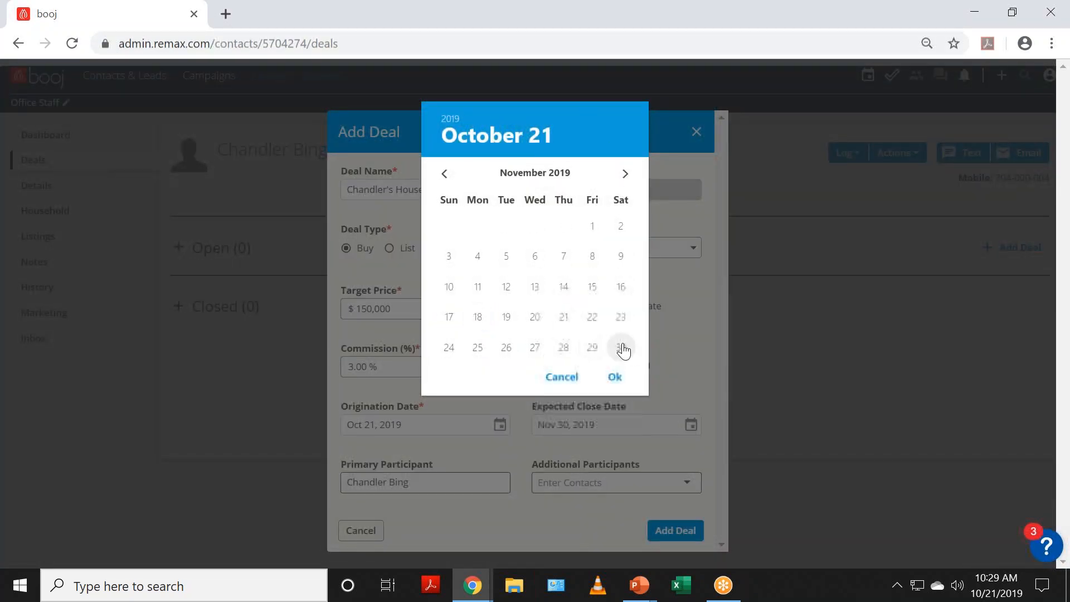
left_click(615, 376)
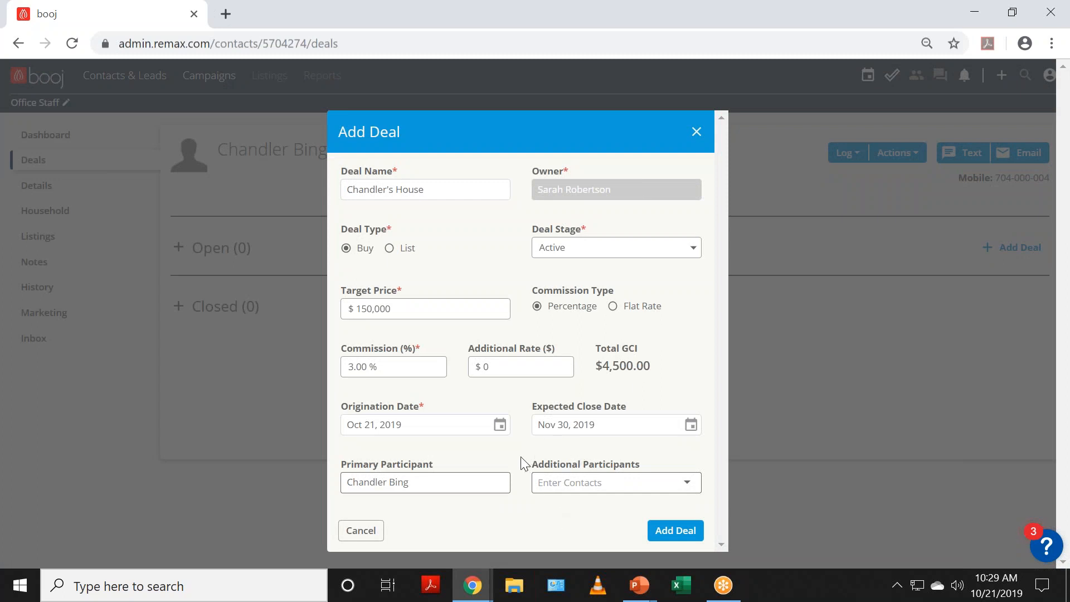
Step: Add the other contact as a deal participant and save the deal
left_click(536, 481)
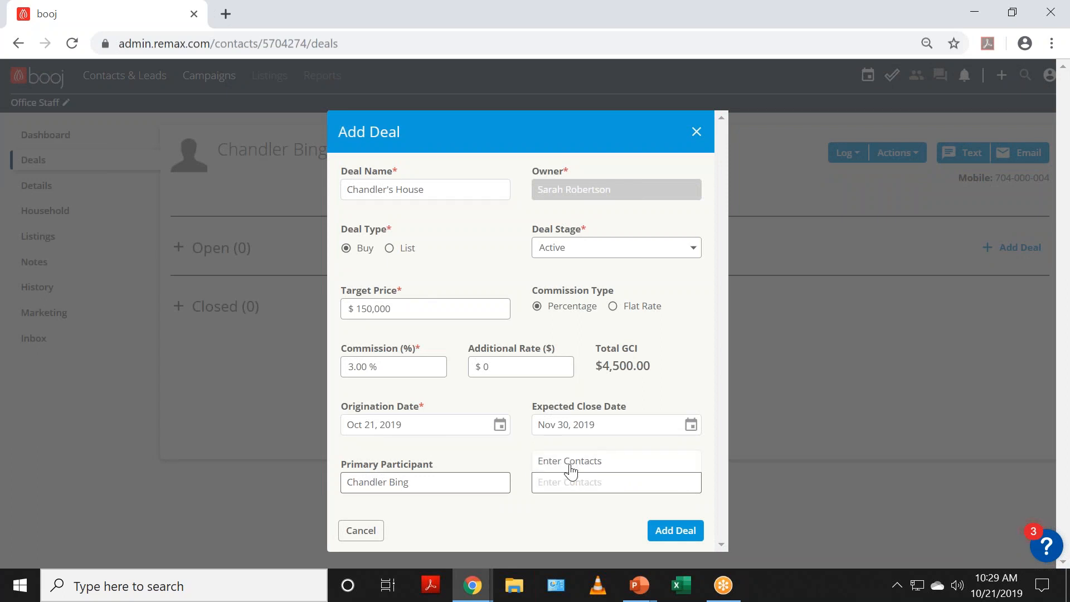
type("moni")
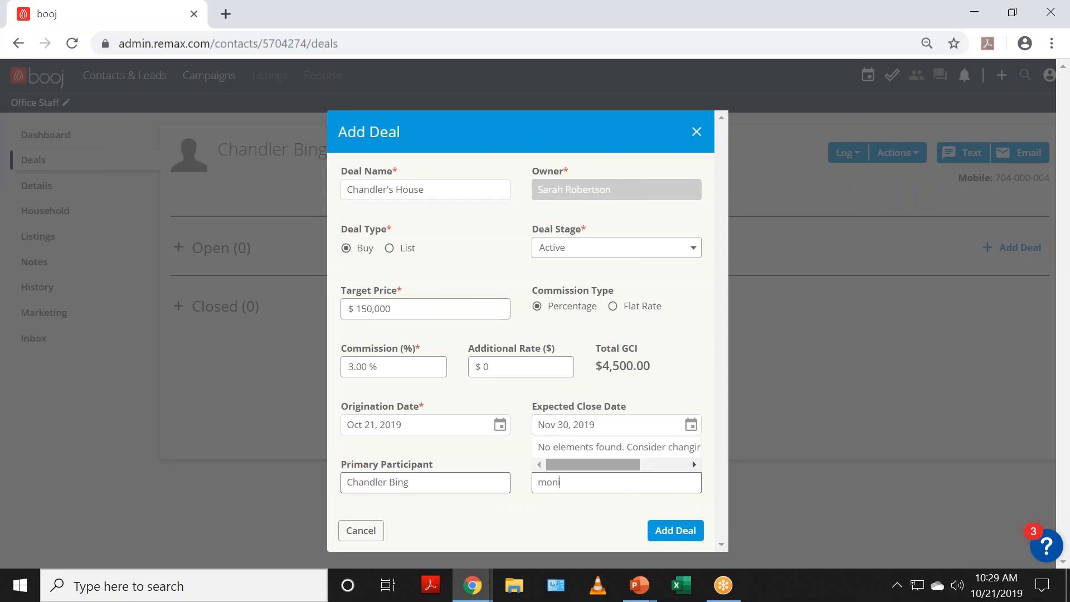
type("ca Geller - chef")
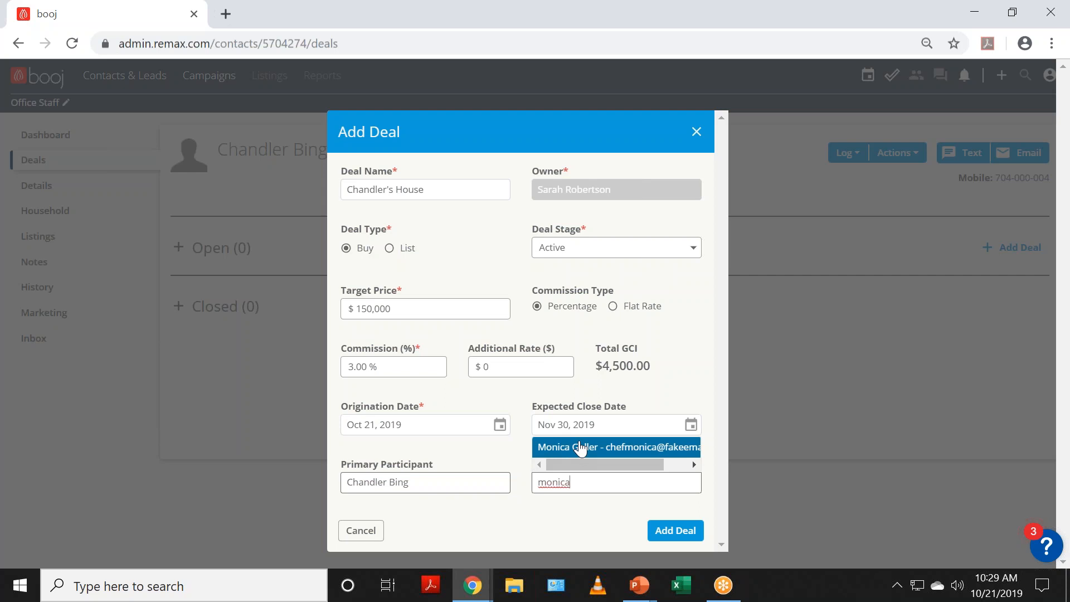
left_click(571, 446)
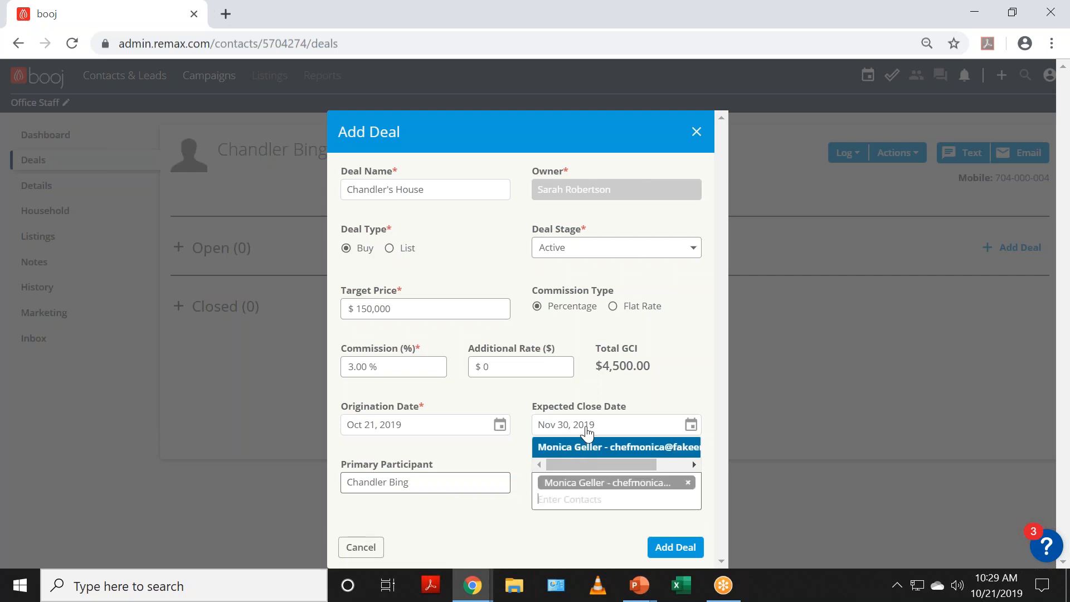
left_click(569, 540)
left_click(661, 535)
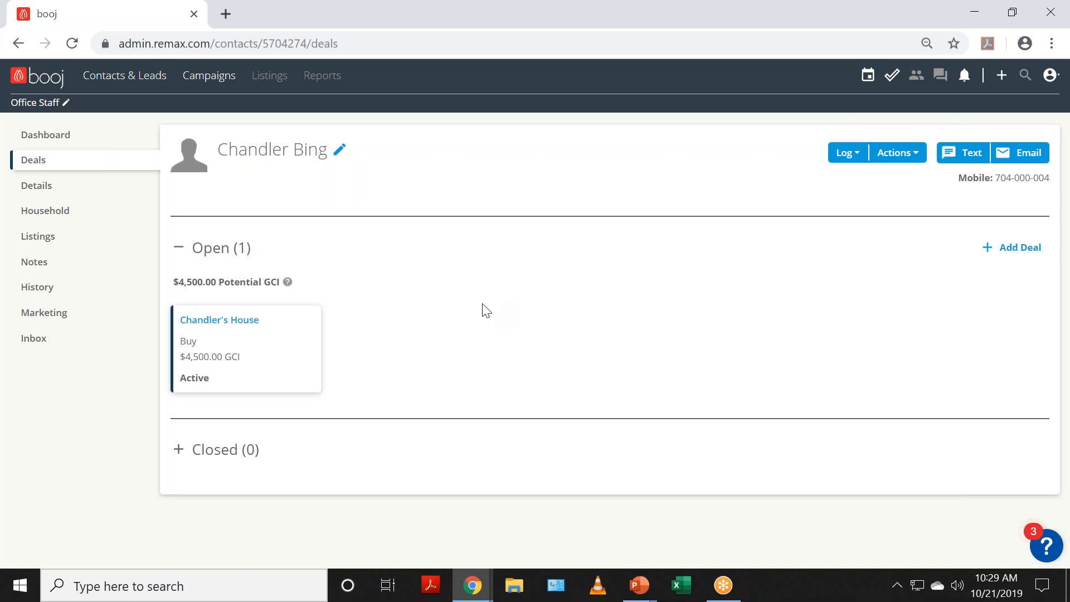
Step: Return from the deals list to the contact's dashboard
left_click(53, 137)
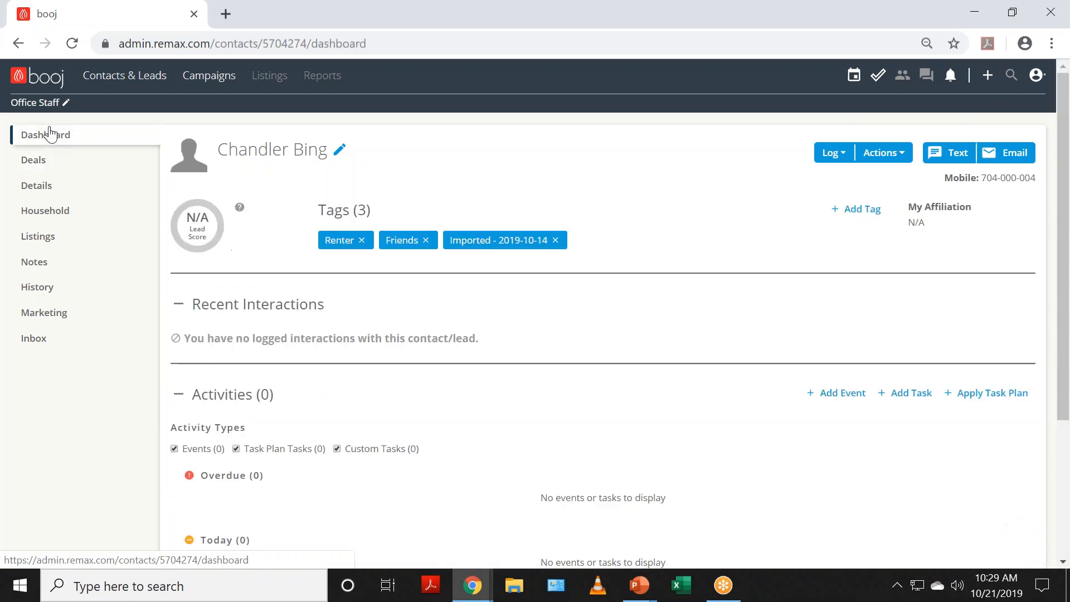
Step: Cancel the role prompt keeping Office Staff, then collapse Recent Interactions
left_click(43, 101)
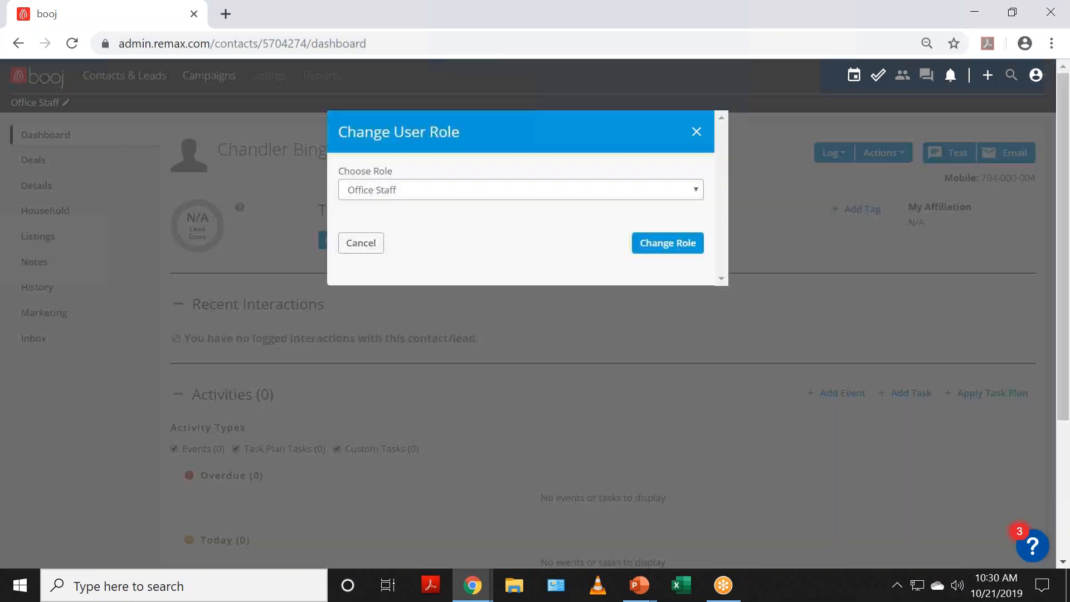
left_click(400, 202)
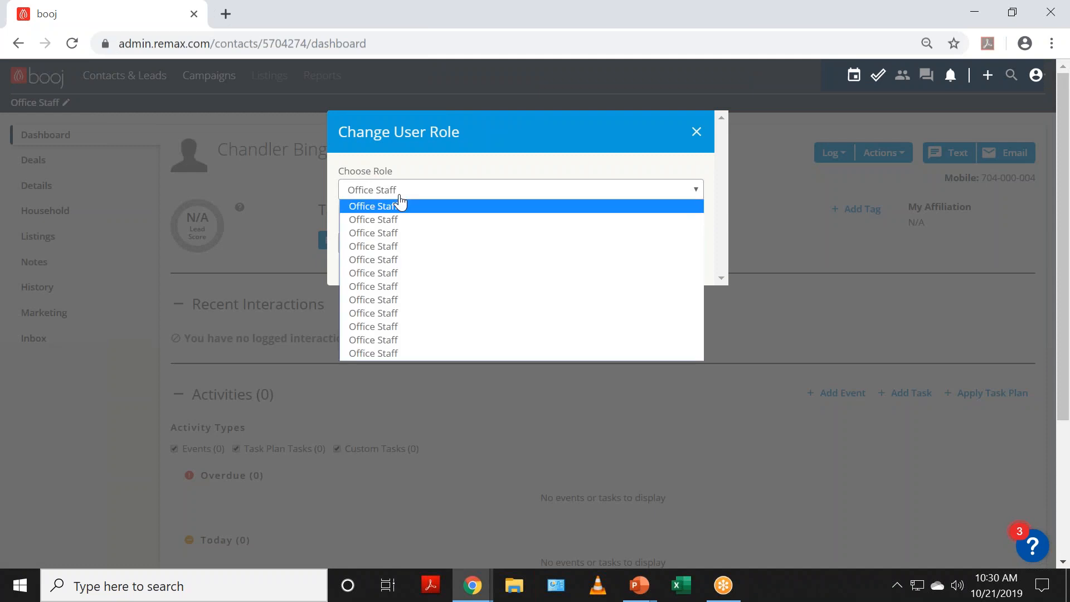
left_click(445, 132)
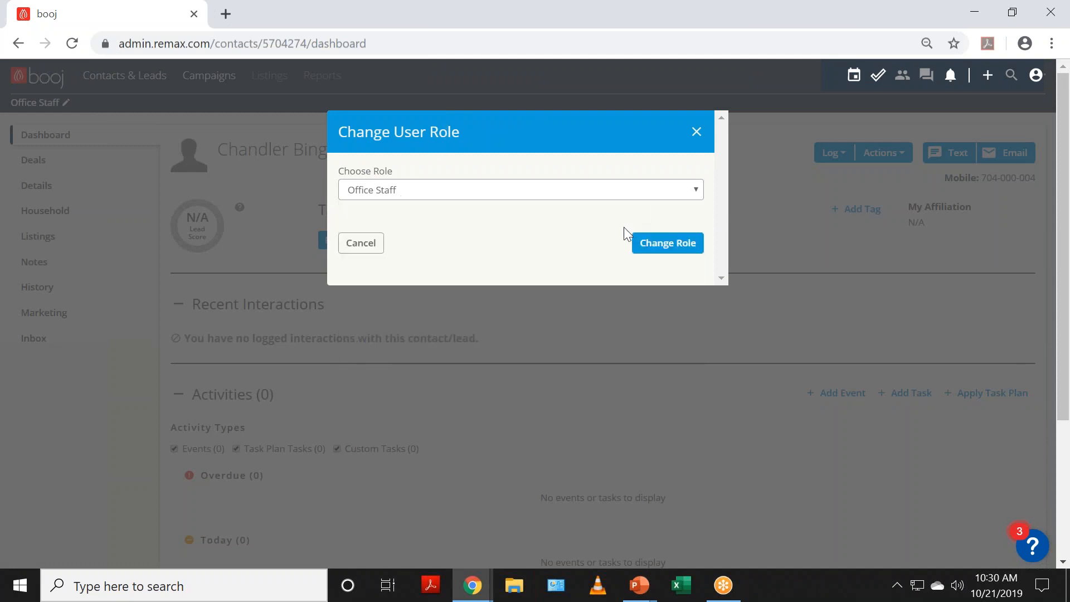
left_click(361, 245)
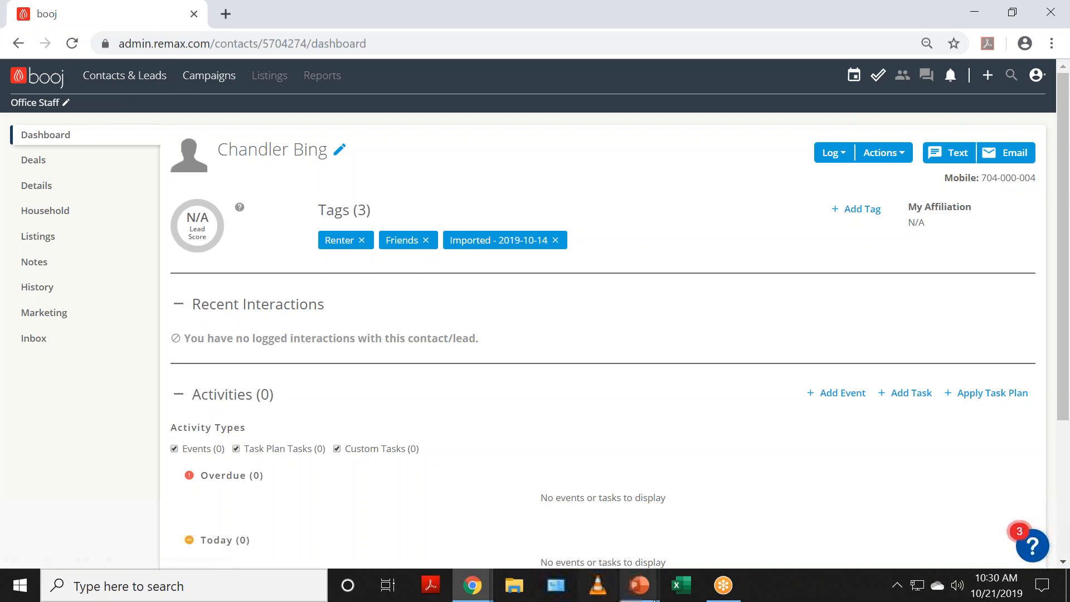
mouse_move(477, 595)
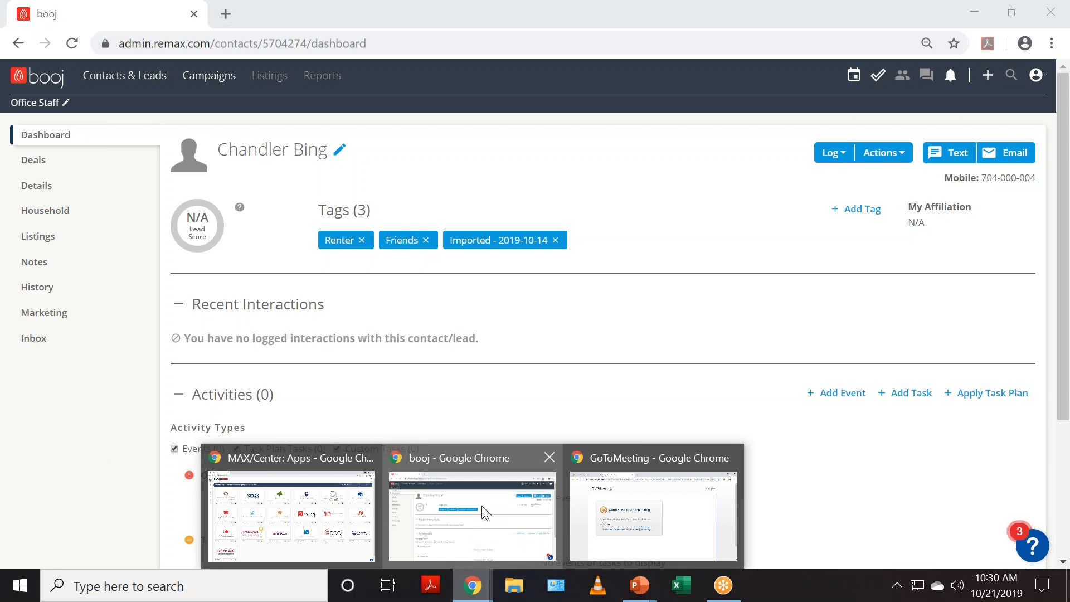
left_click(596, 306)
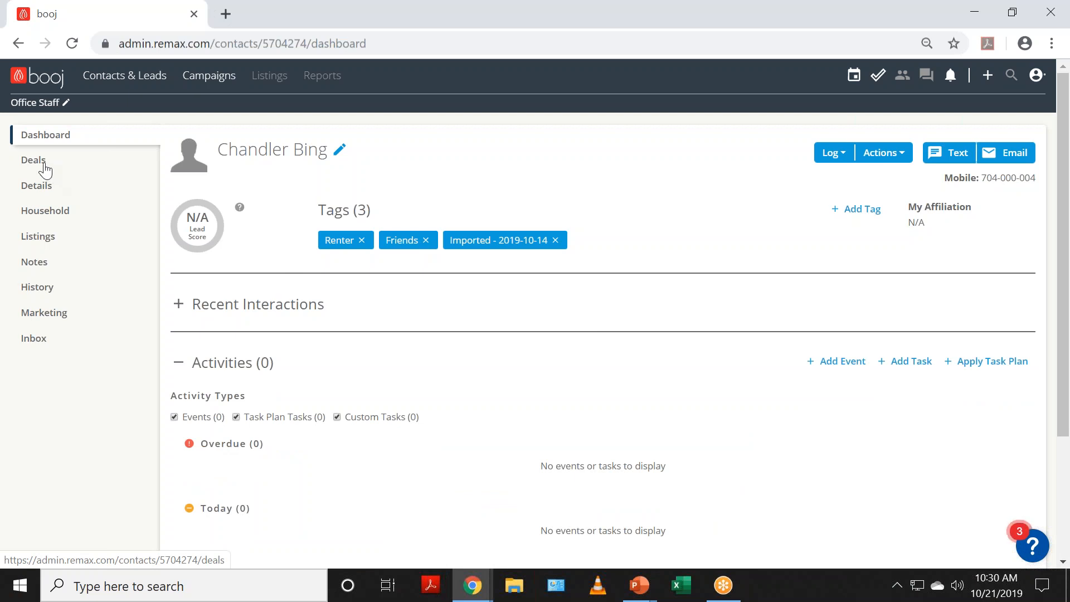
Step: Reopen the role prompt and close it again, leaving the role as Office Staff
left_click(31, 103)
left_click(365, 192)
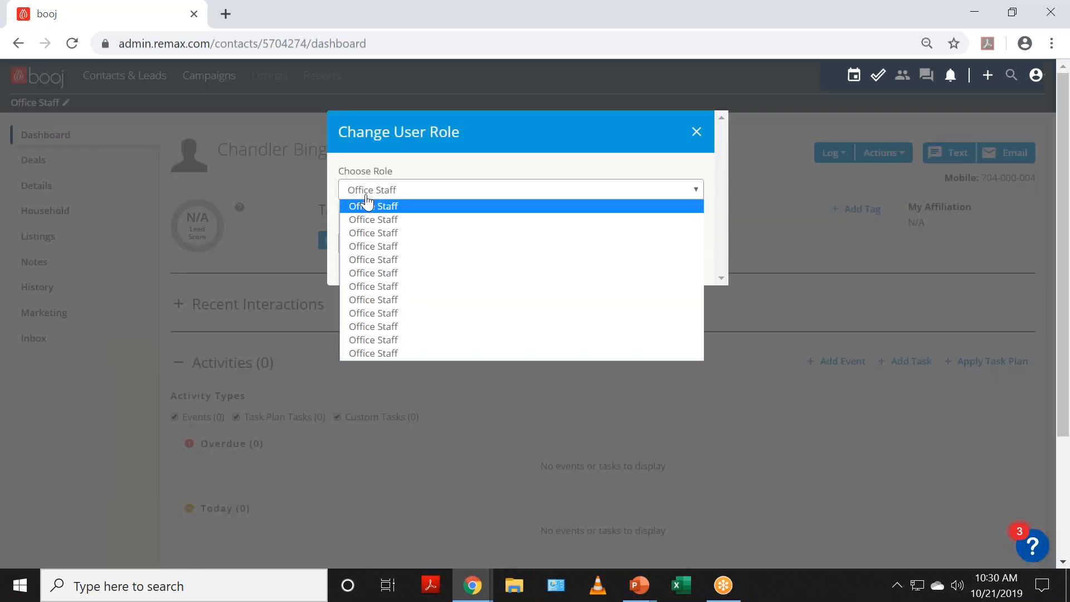
left_click(532, 135)
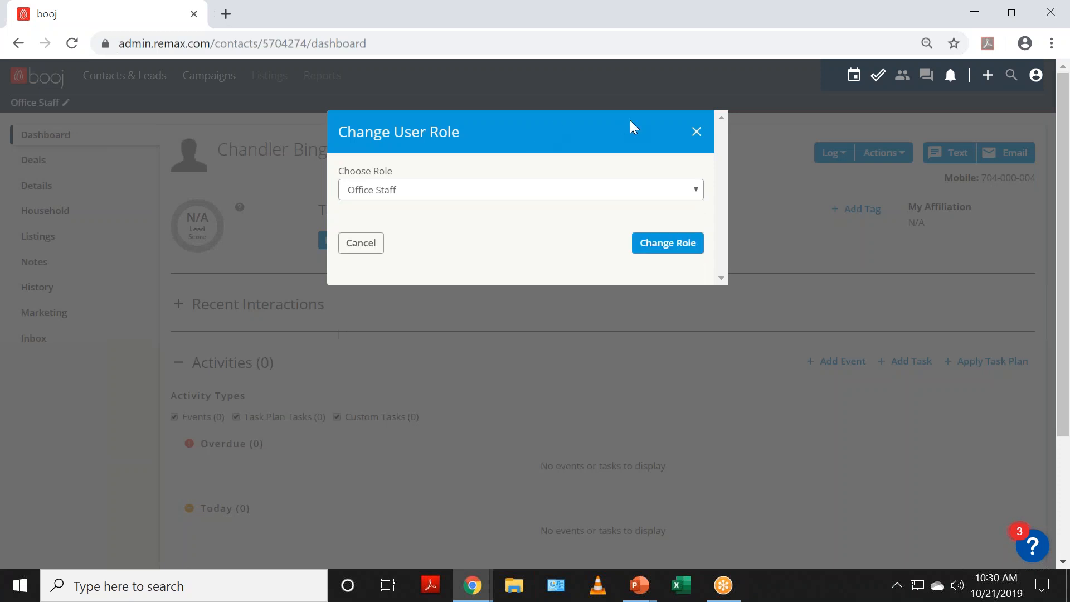
left_click(696, 132)
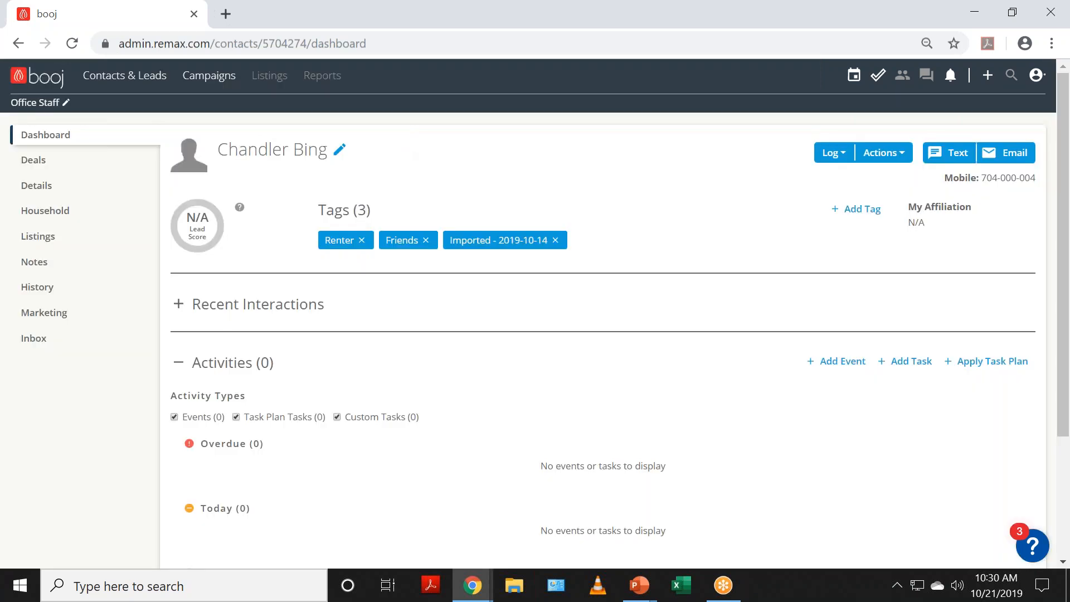
Step: Open the Chandler's House deal from the Deals list and review its details
left_click(55, 168)
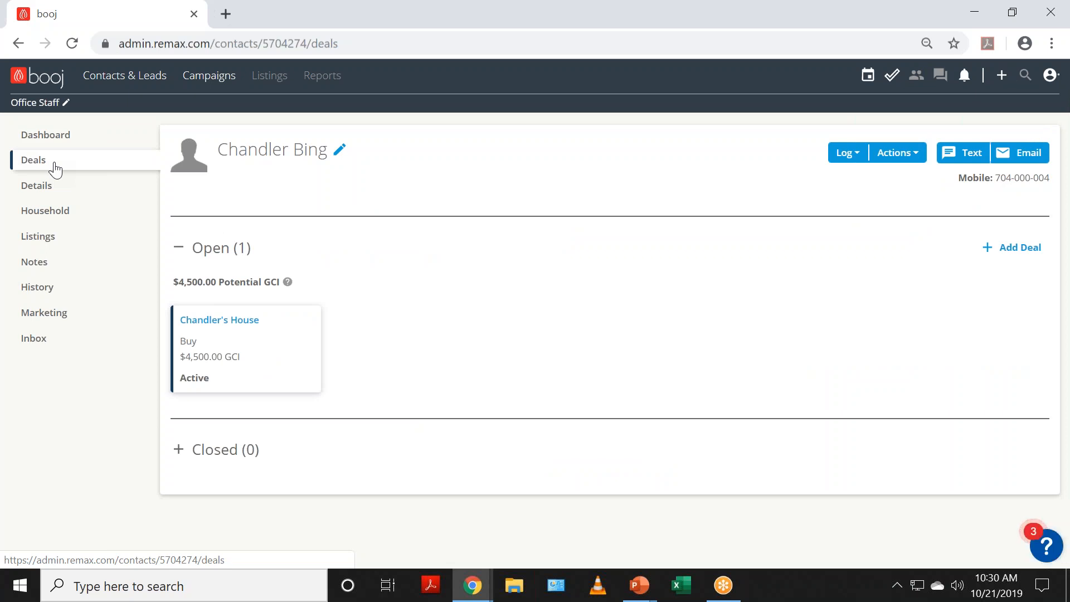
left_click(202, 323)
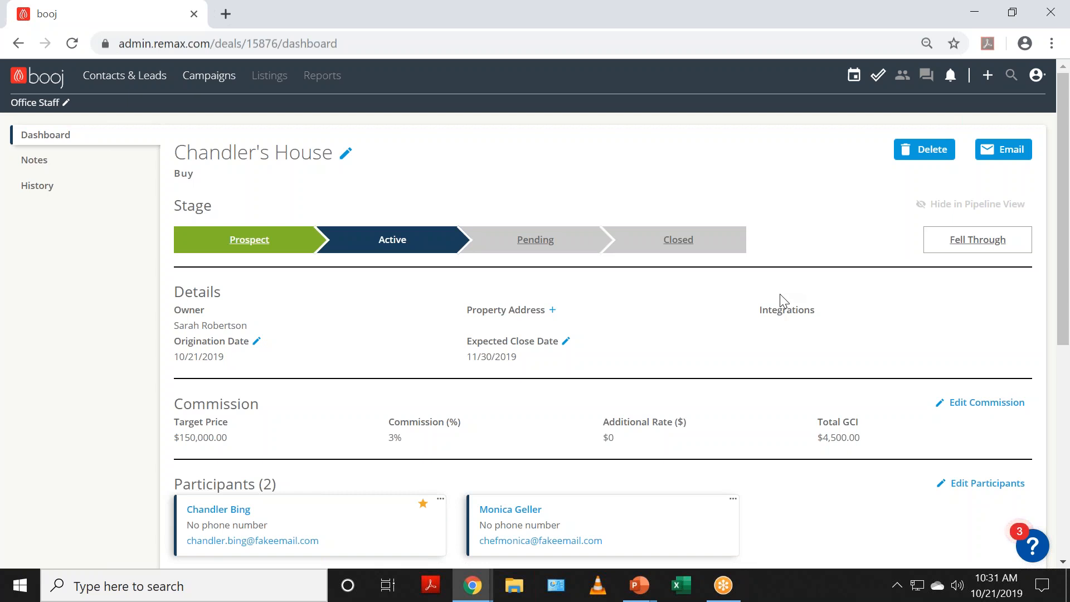
scroll(758, 309, "down", 2)
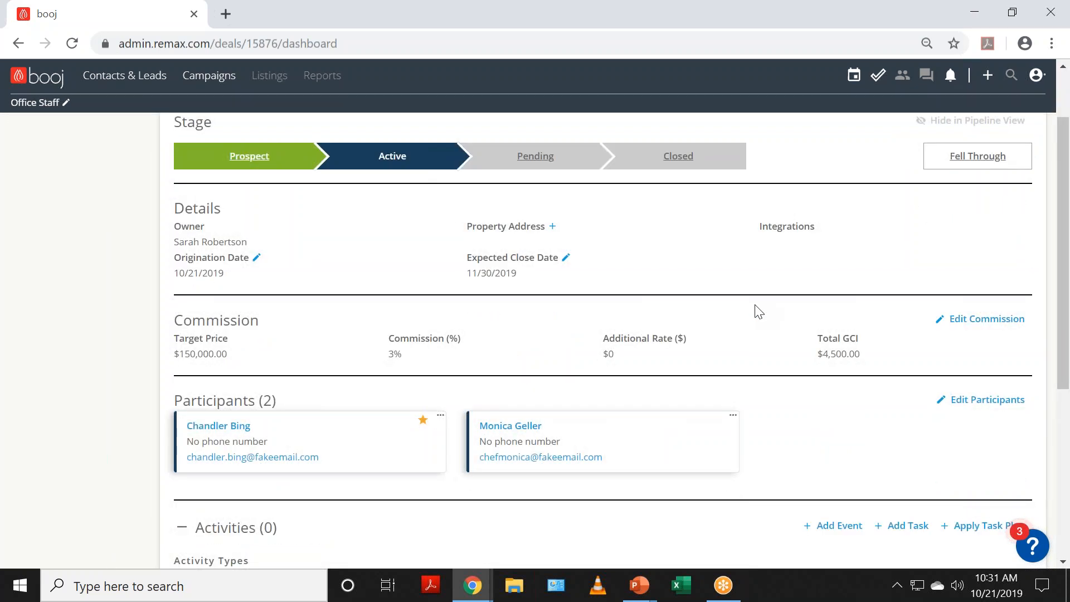
scroll(758, 311, "down", 2)
scroll(758, 312, "down", 2)
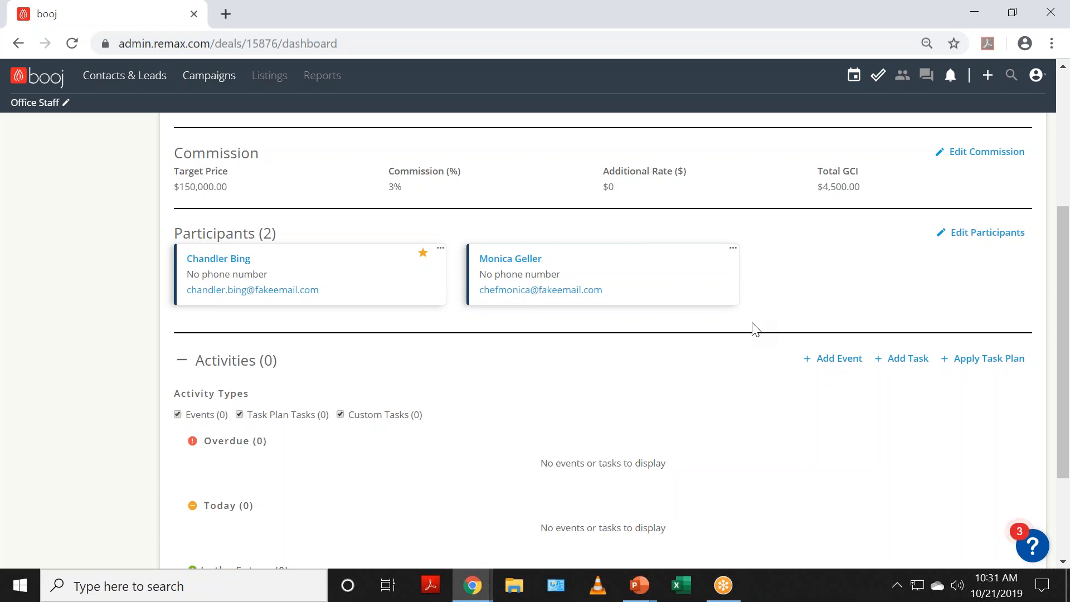
scroll(755, 329, "down", 3)
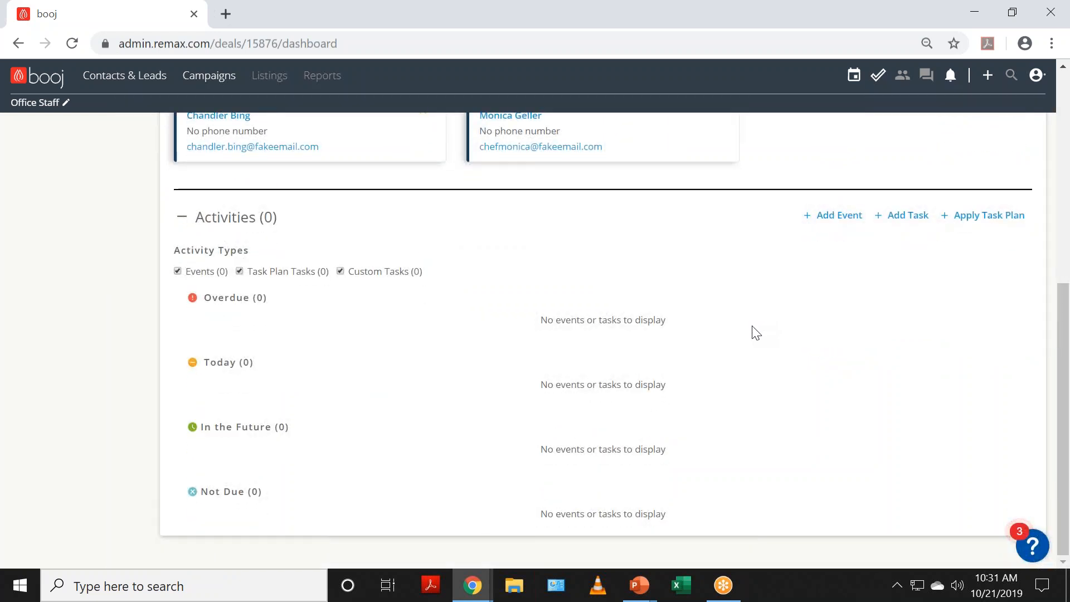
scroll(755, 333, "up", 7)
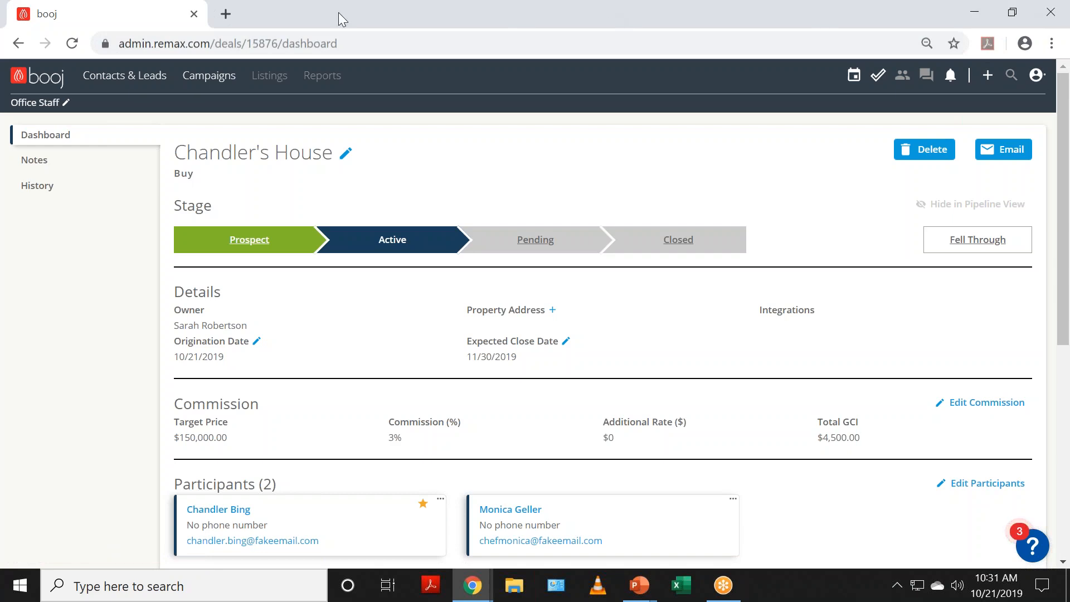
Step: Close the booj tab, maximize Chrome and dismiss the booj websites announcement
left_click(191, 16)
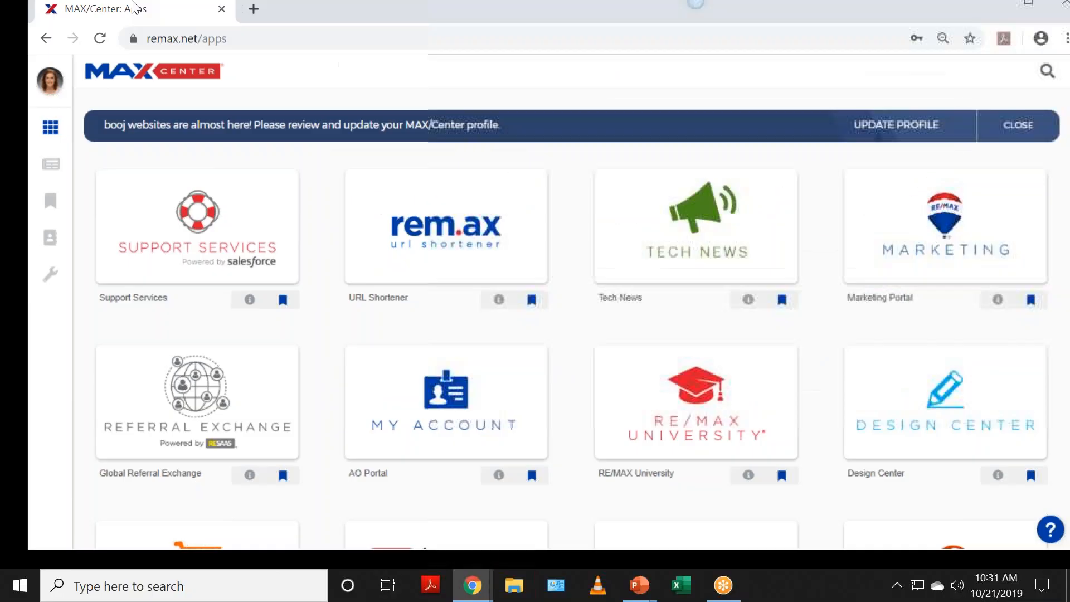
left_click_drag(562, 11, 151, 1)
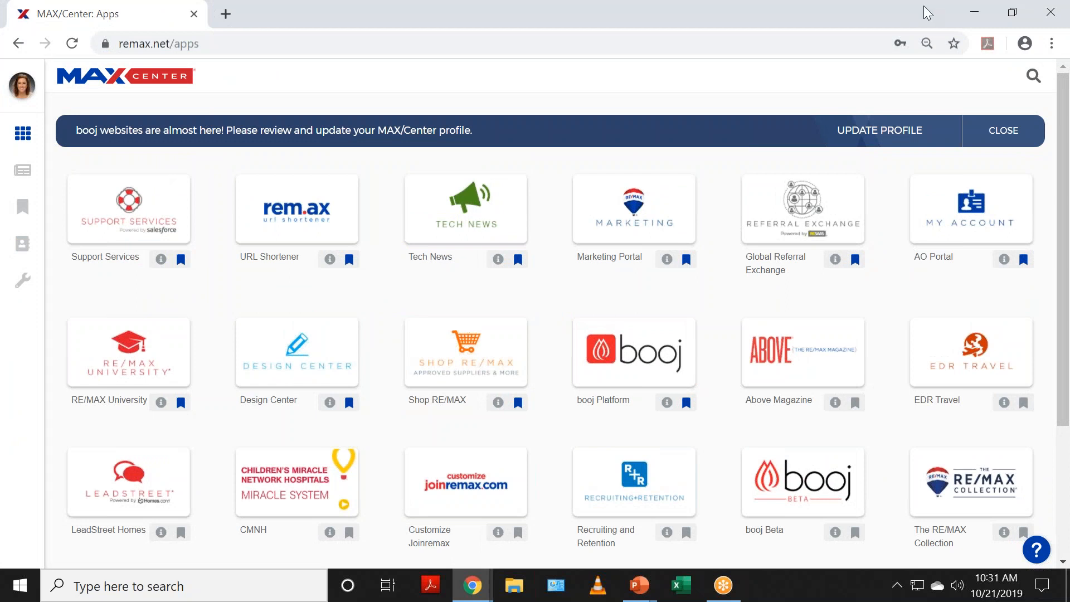
left_click(1011, 134)
Step: Go via the profile back to Apps and launch the booj Platform tile
left_click(27, 86)
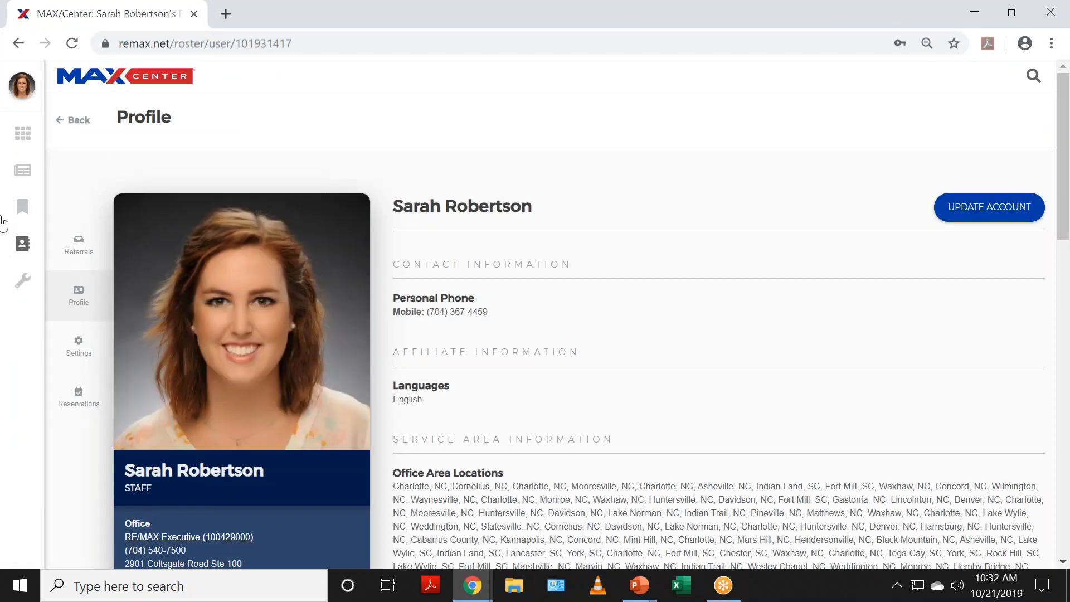
mouse_move(35, 104)
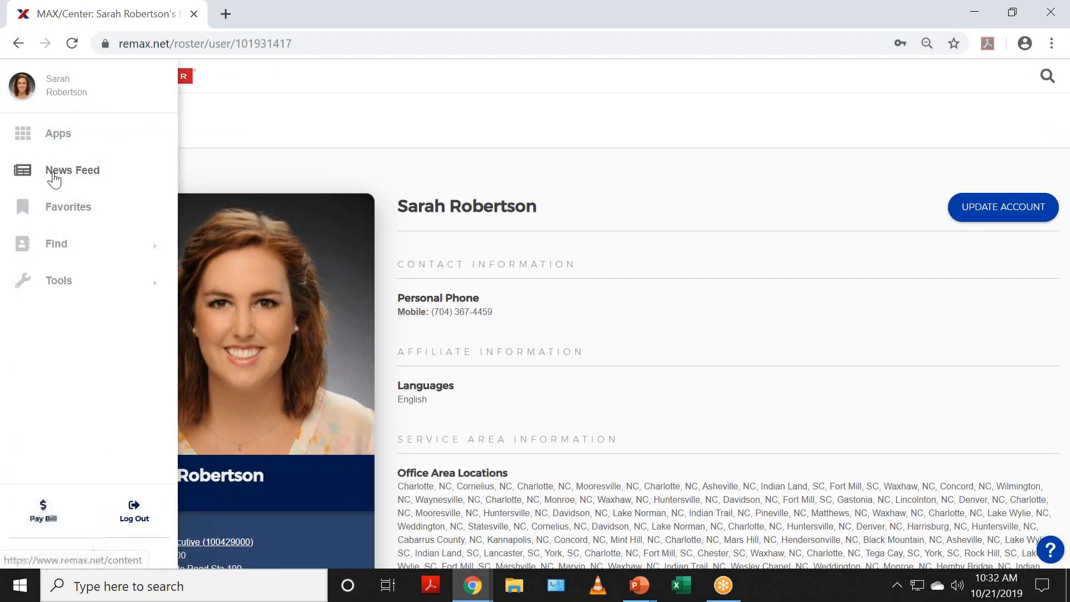
left_click(20, 142)
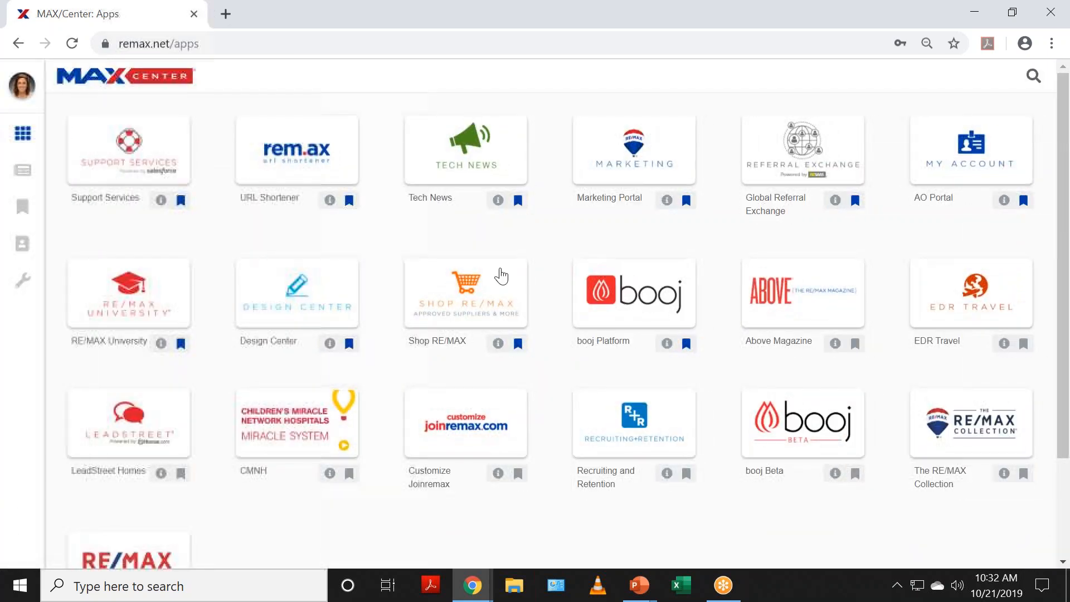
left_click(607, 307)
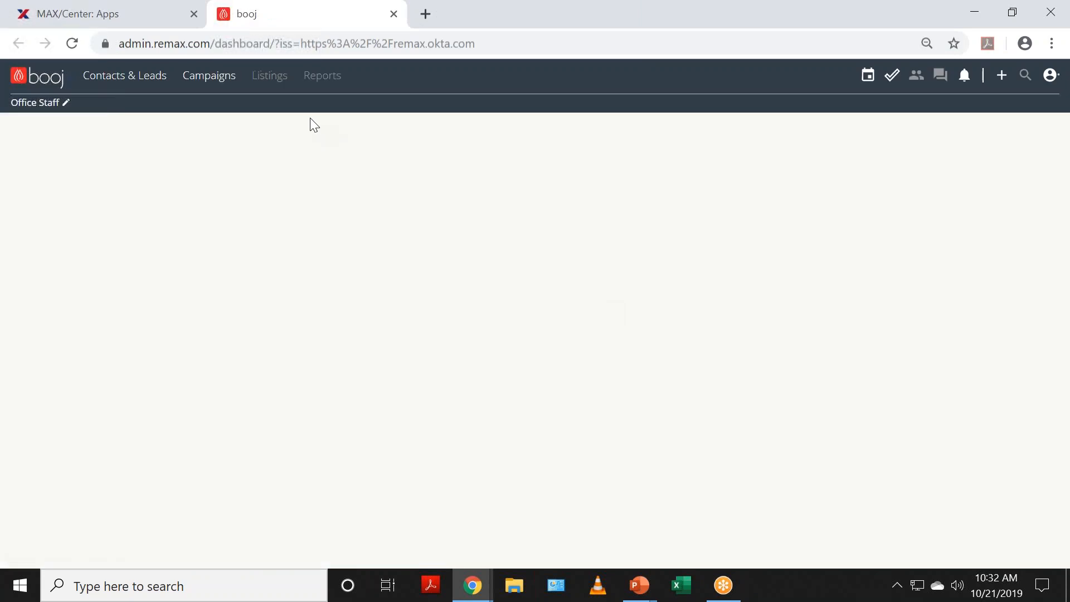
Step: Open the role prompt and close its role list, keeping Office Staff
left_click(44, 102)
left_click(366, 197)
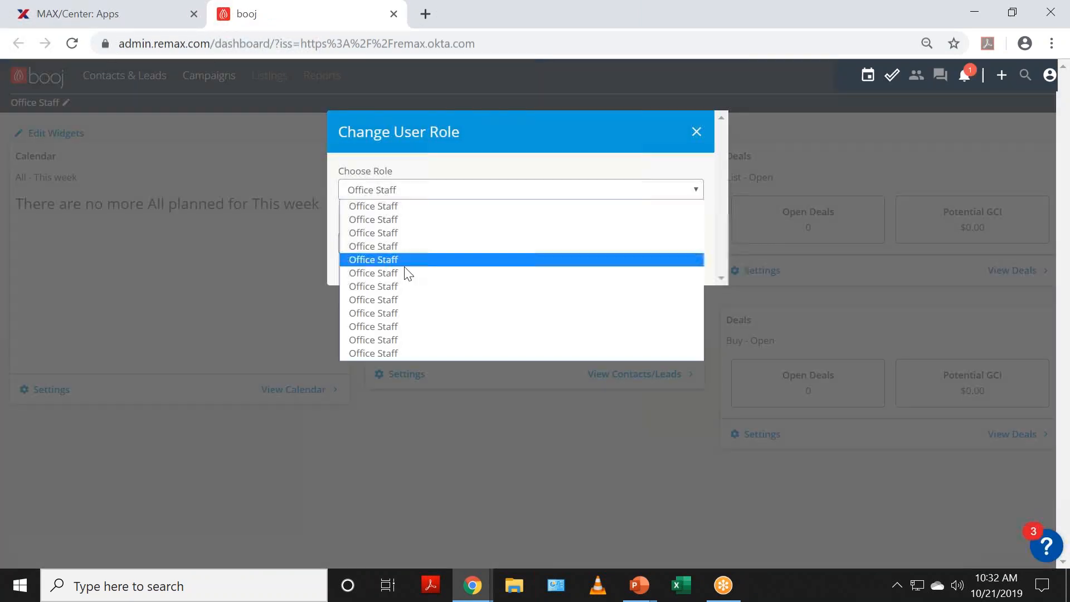
left_click(1064, 2)
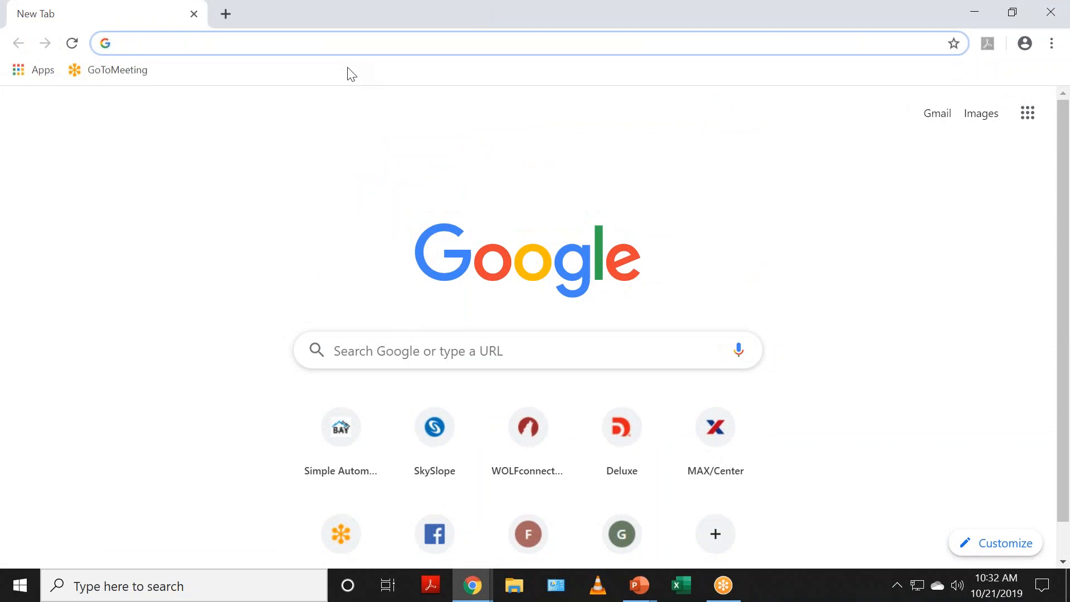
Step: Load remax.net and choose Log Out from the account drawer
type("remax.")
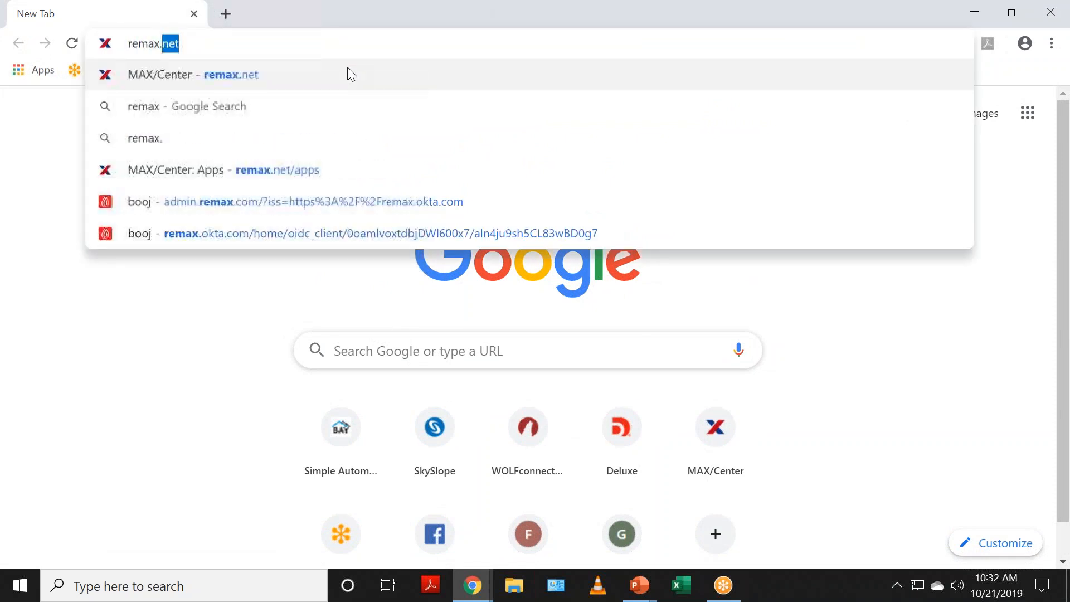
type("net")
key("Return")
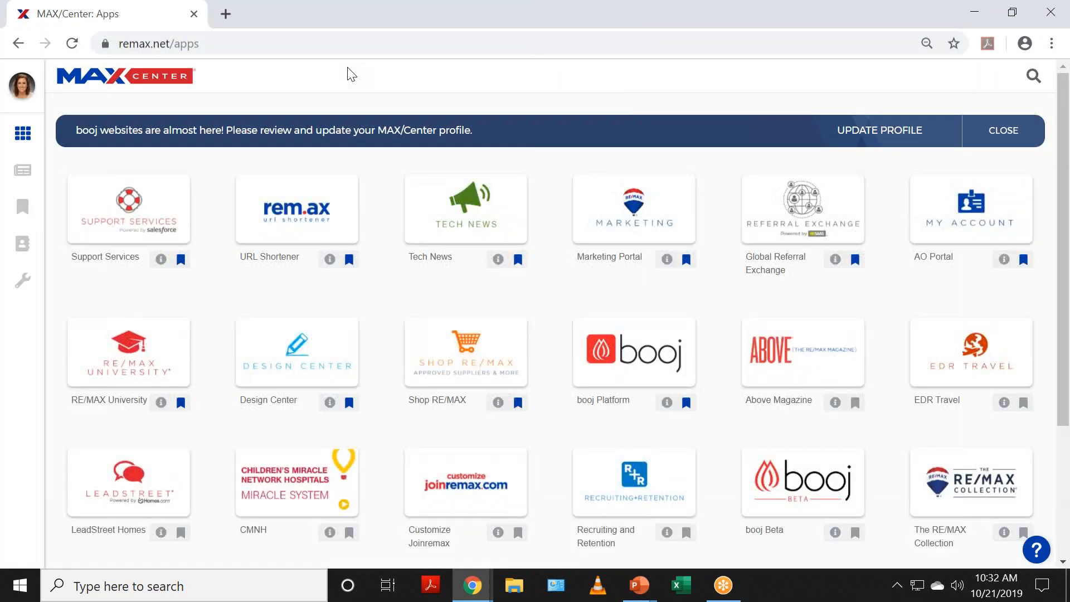
left_click(35, 75)
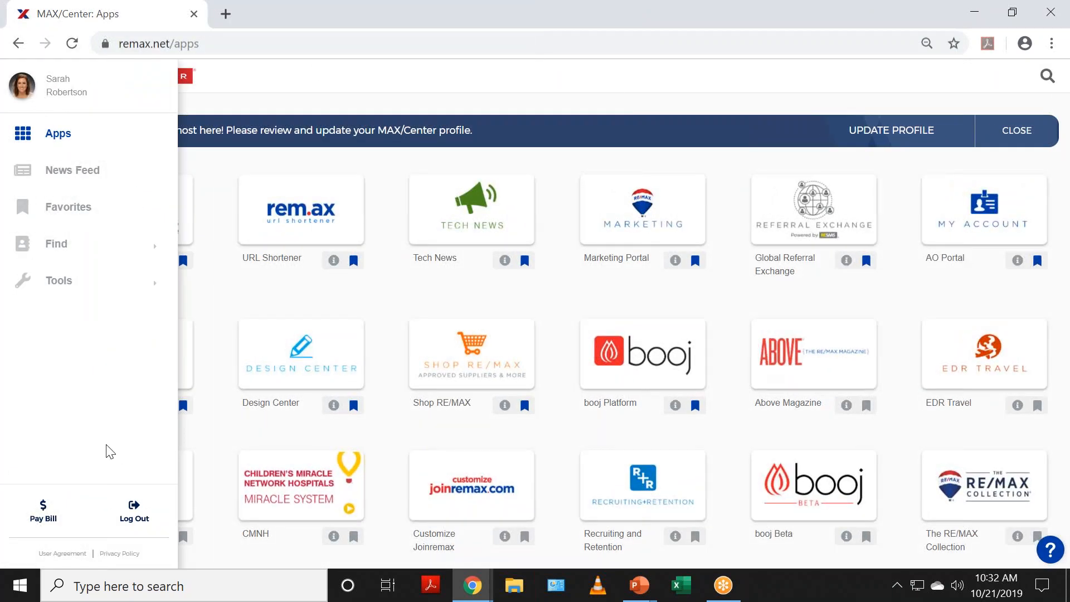
left_click(139, 518)
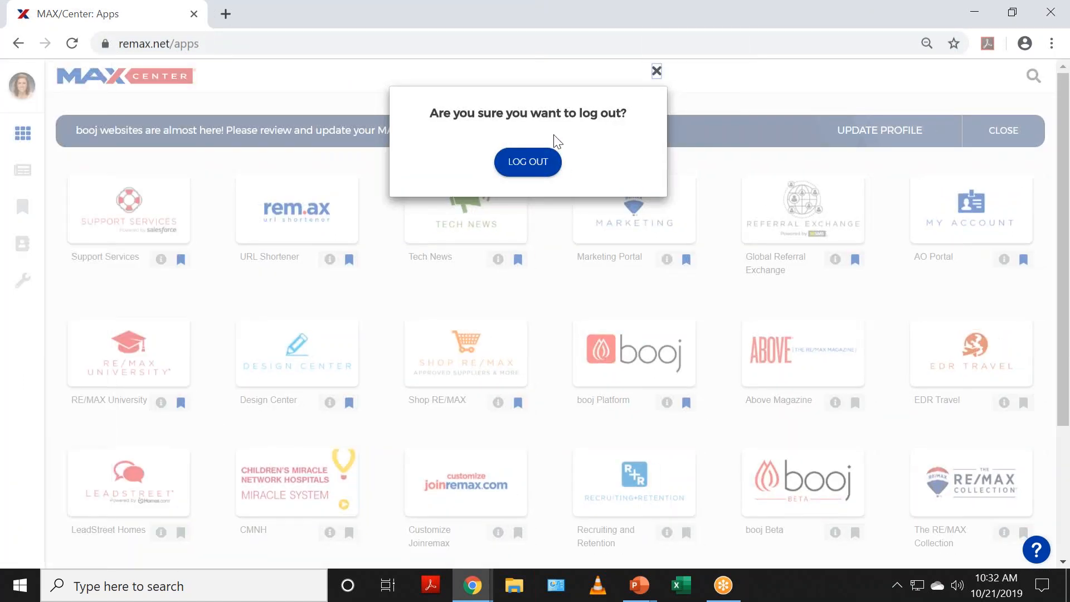
Step: Log out, then try signing in with a saved agent email and password, which fails
left_click(540, 175)
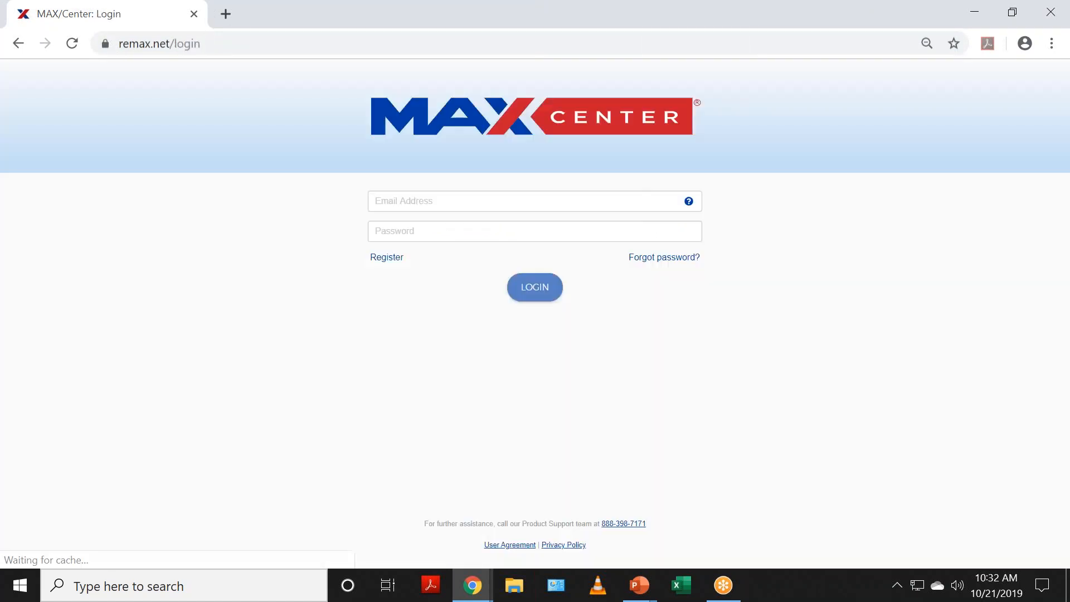
left_click(487, 200)
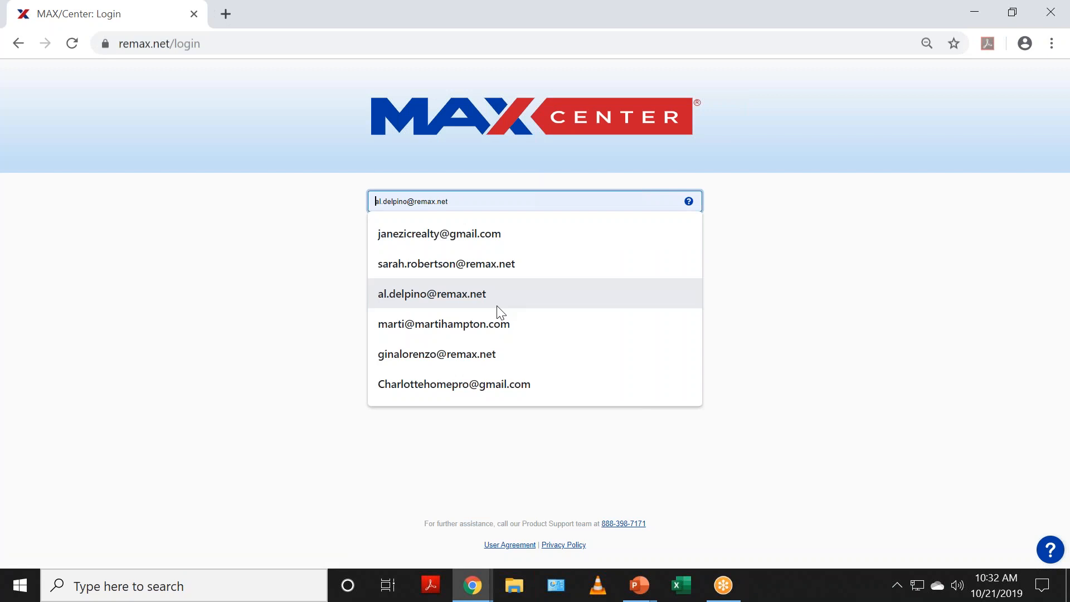
left_click(432, 354)
left_click(404, 230)
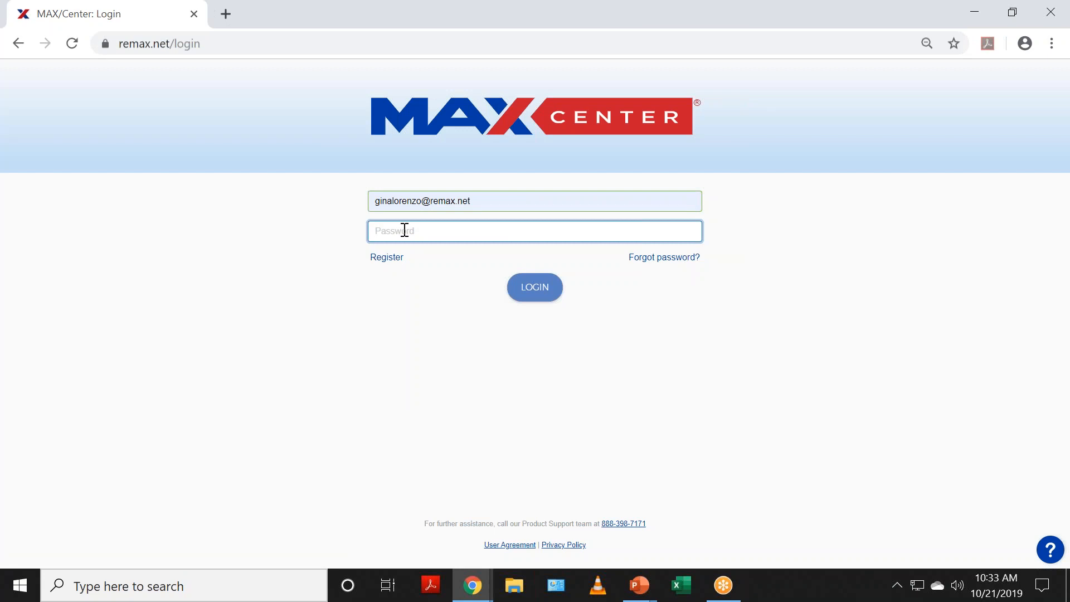
type("*******")
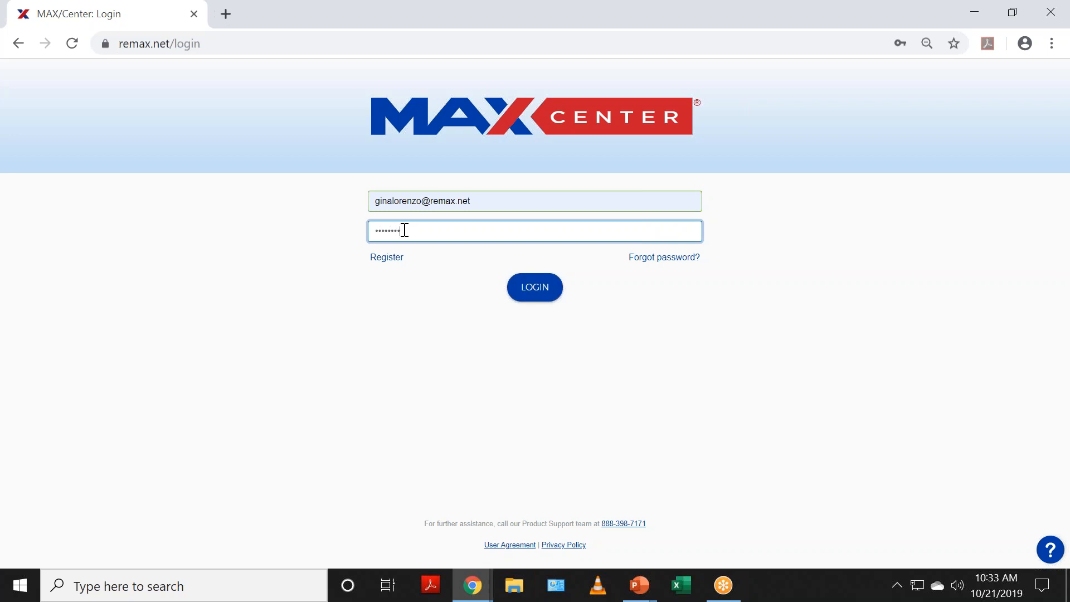
type("***")
key("Return")
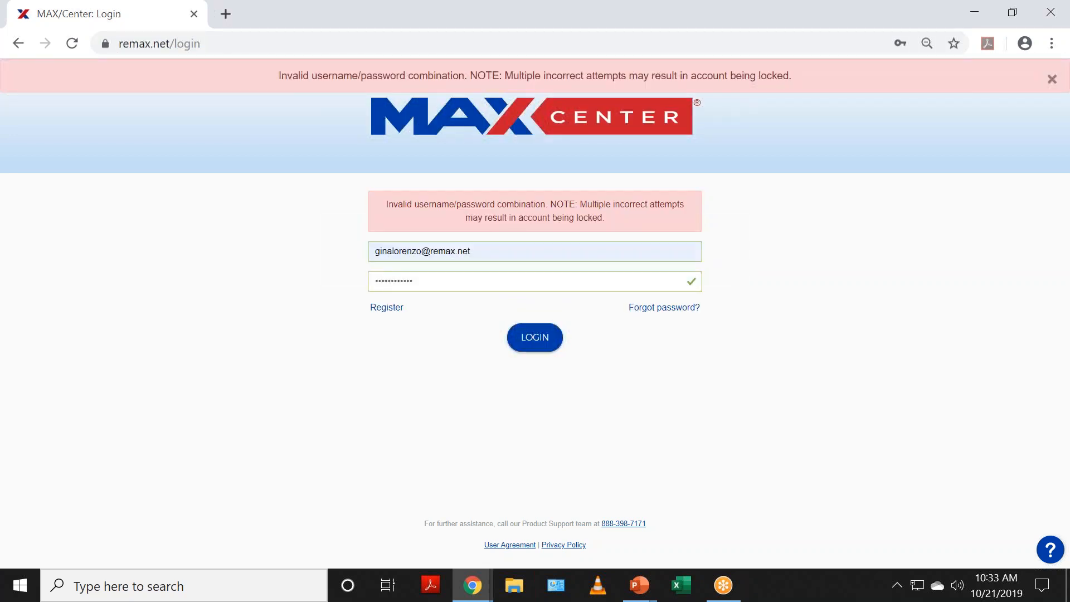
Step: Re-enter the password and submit the MAX/Center login again
double_click(410, 281)
type("*******")
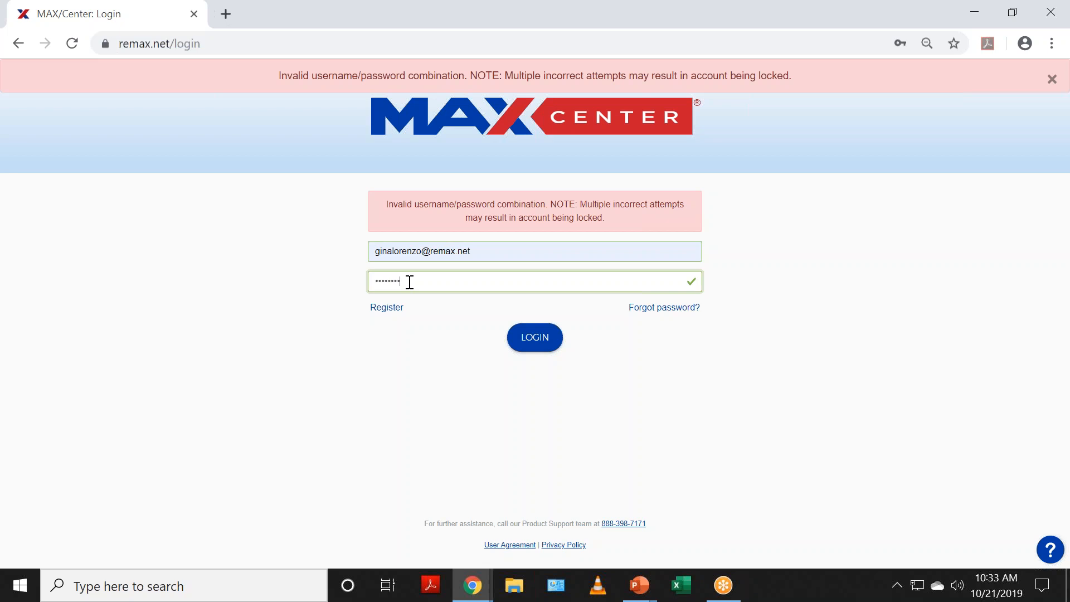
type("*")
left_click(528, 335)
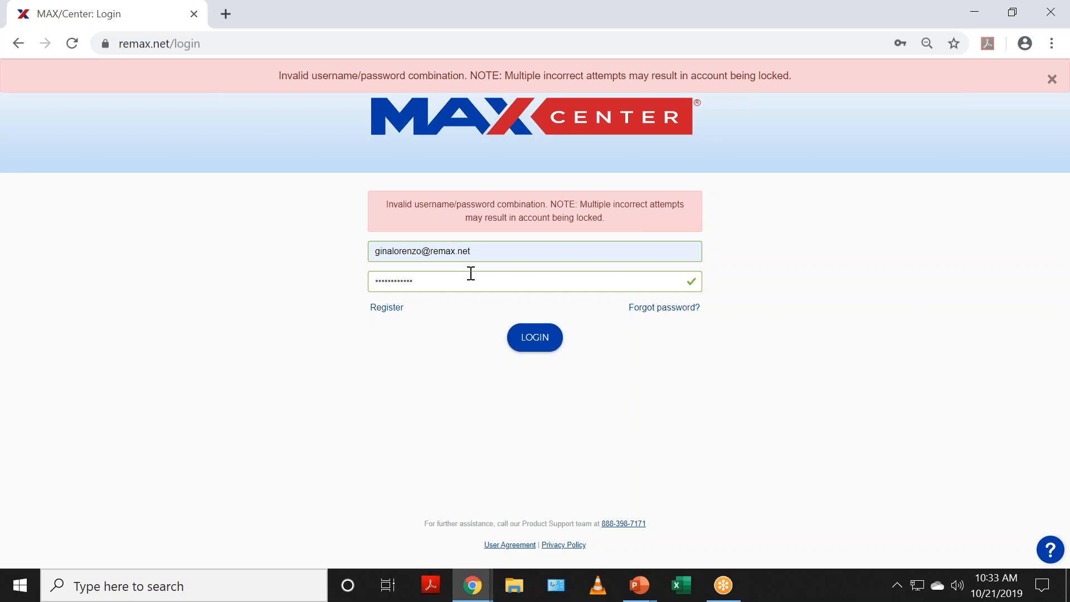
Step: Add a missing period to the email address, retry the login, then reselect the password and email
left_click(394, 250)
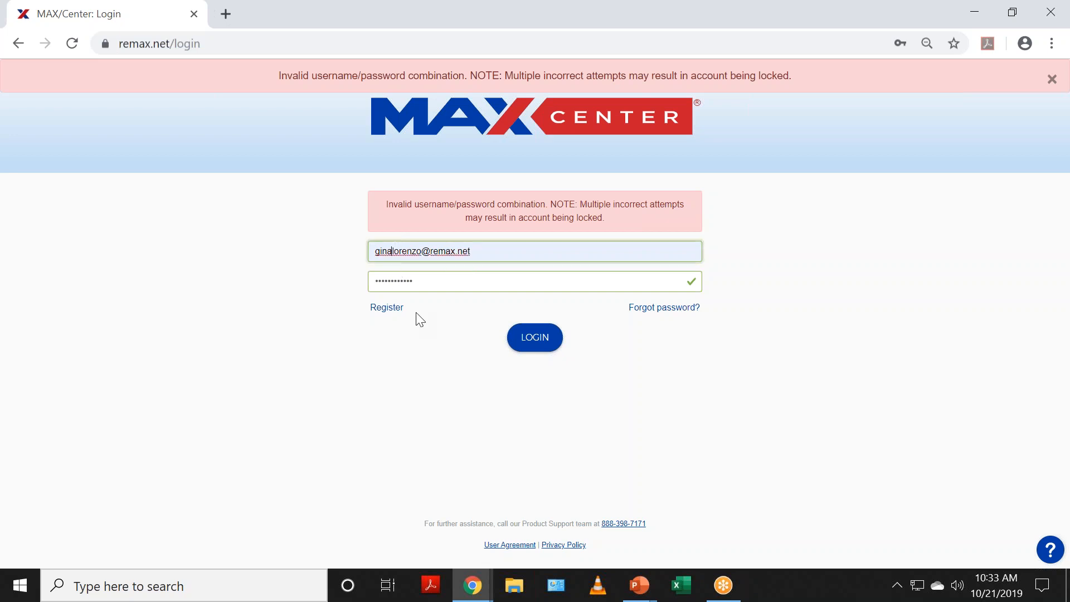
type(".")
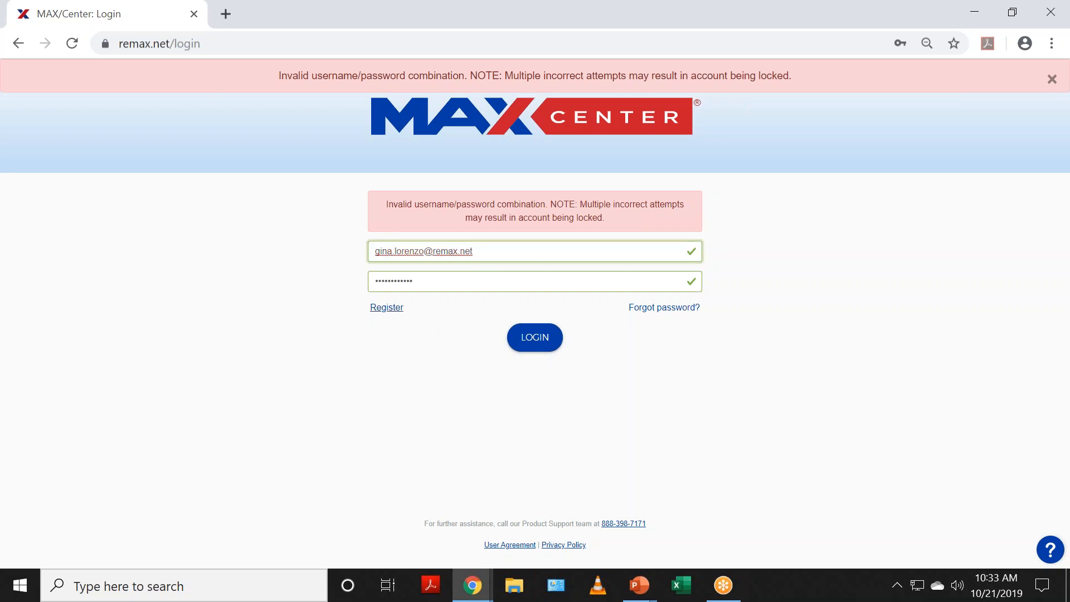
left_click(544, 342)
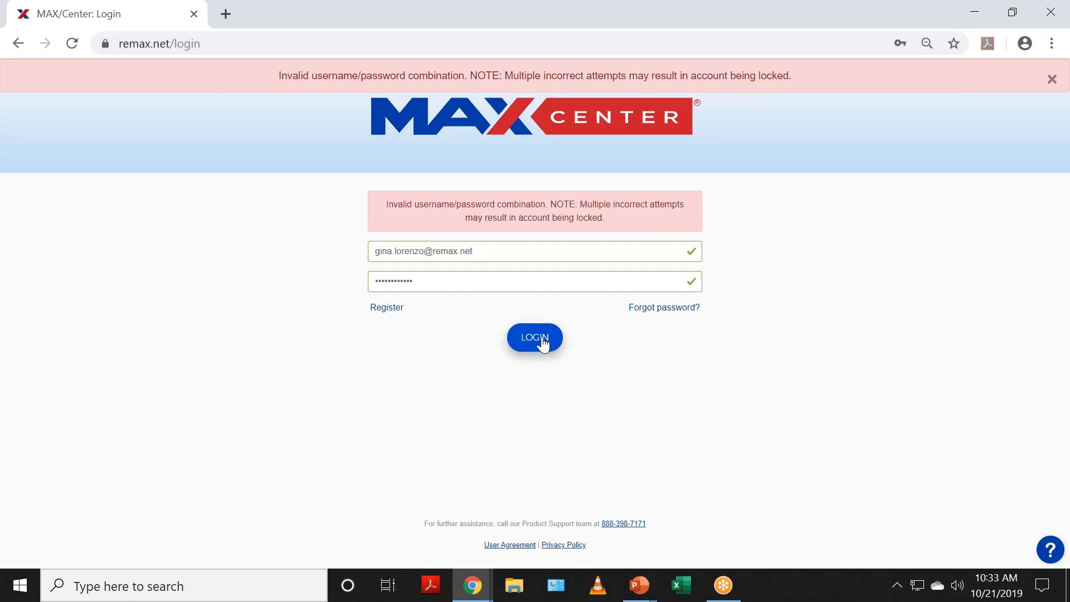
left_click(476, 281)
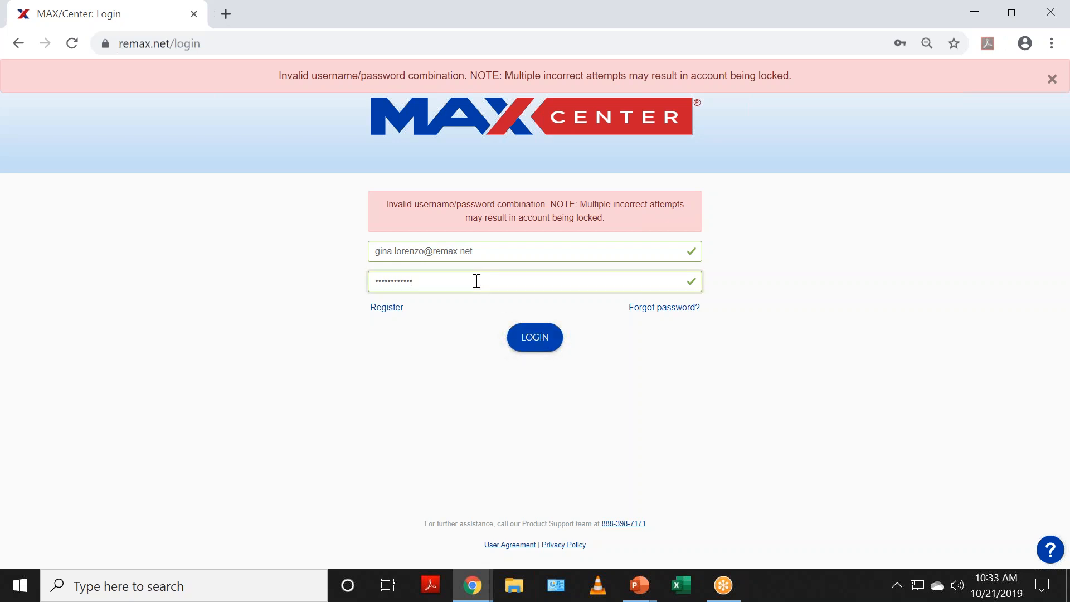
double_click(475, 280)
triple_click(496, 250)
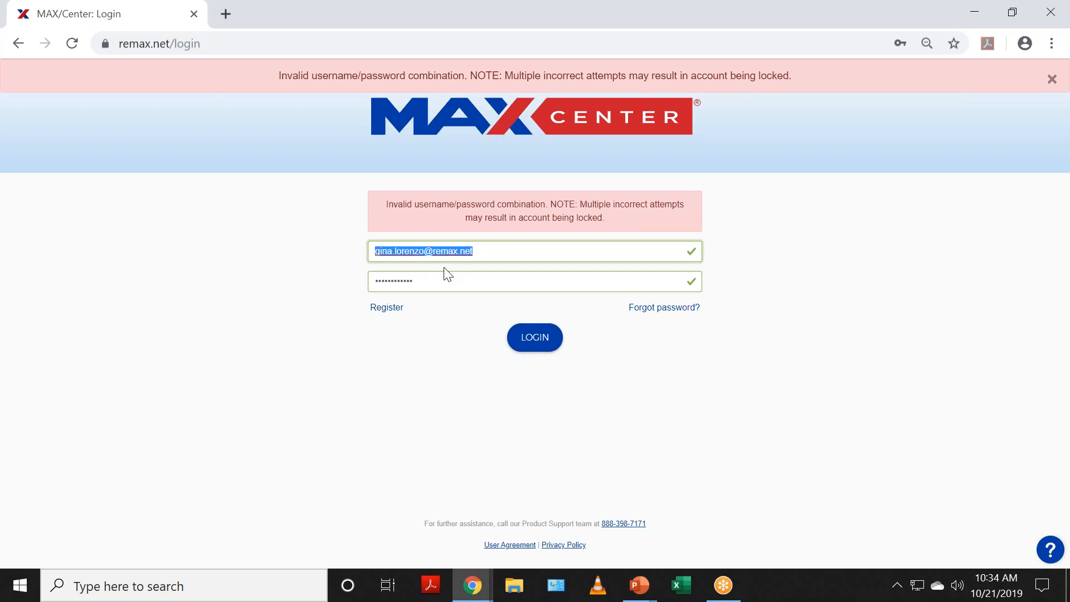
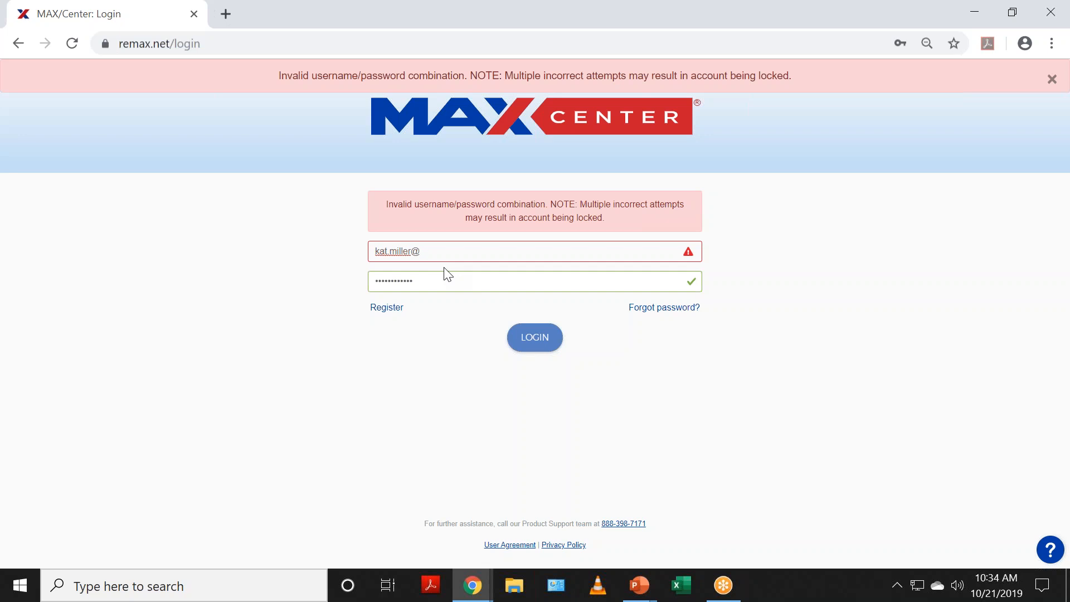
Step: Sign in to MAX/Center with the other agent's email address and password
key("Tab")
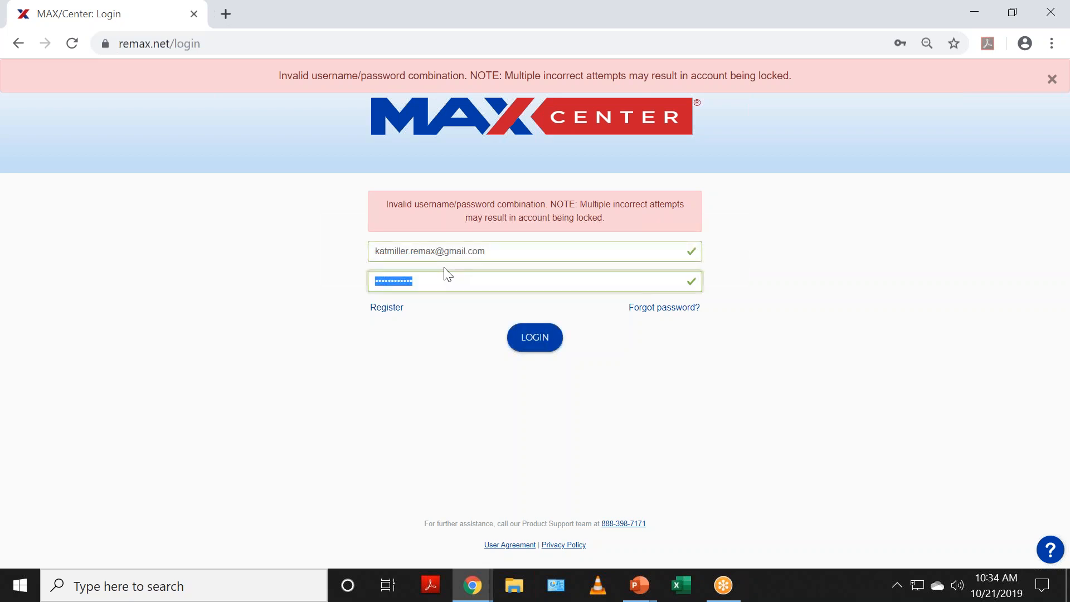
type("•")
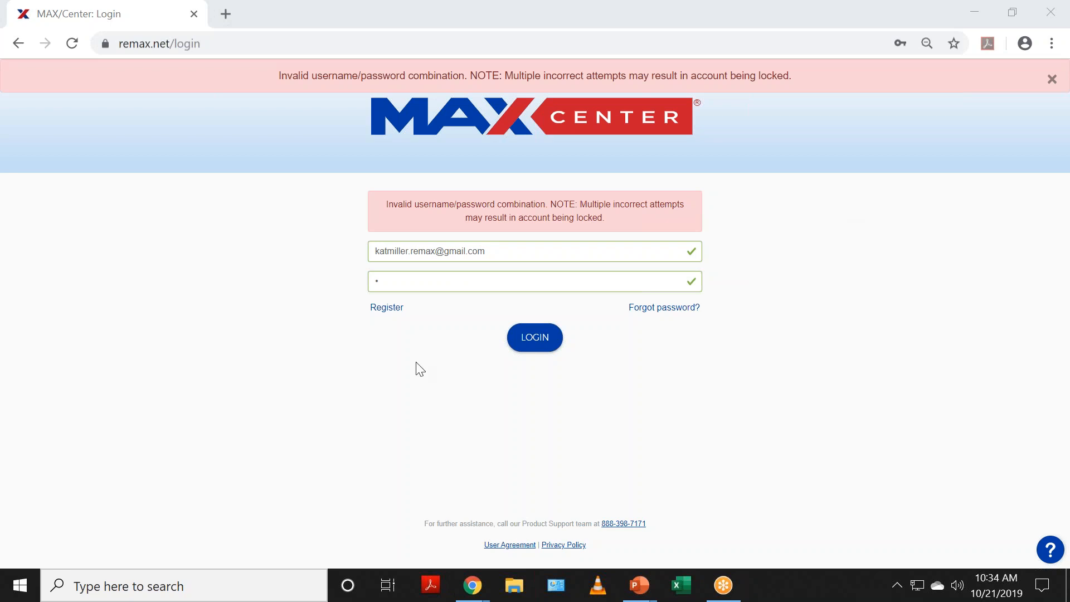
left_click(388, 281)
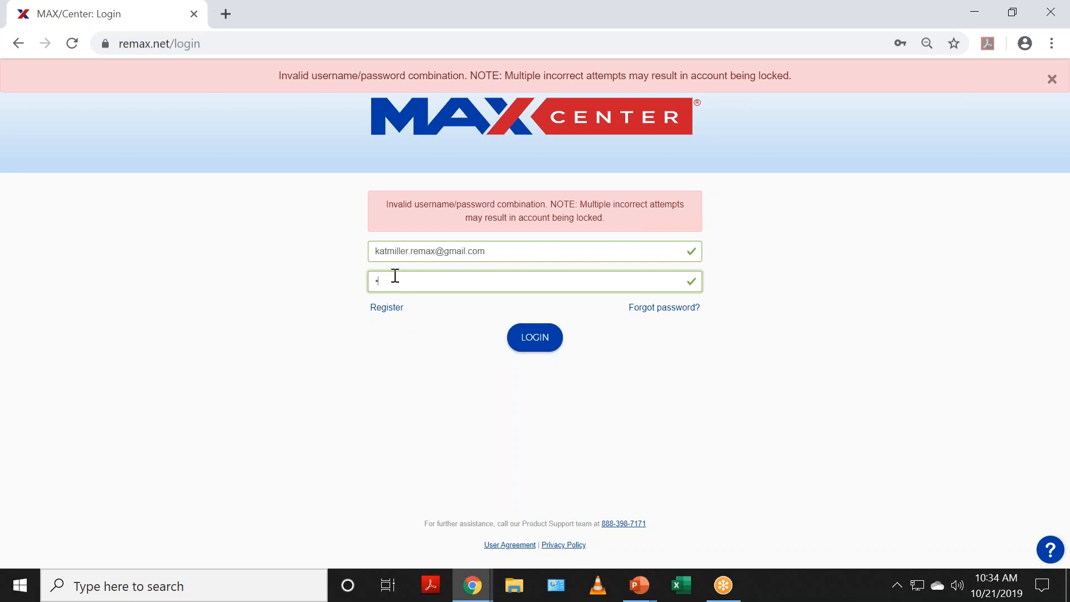
type("••••••••")
left_click(534, 344)
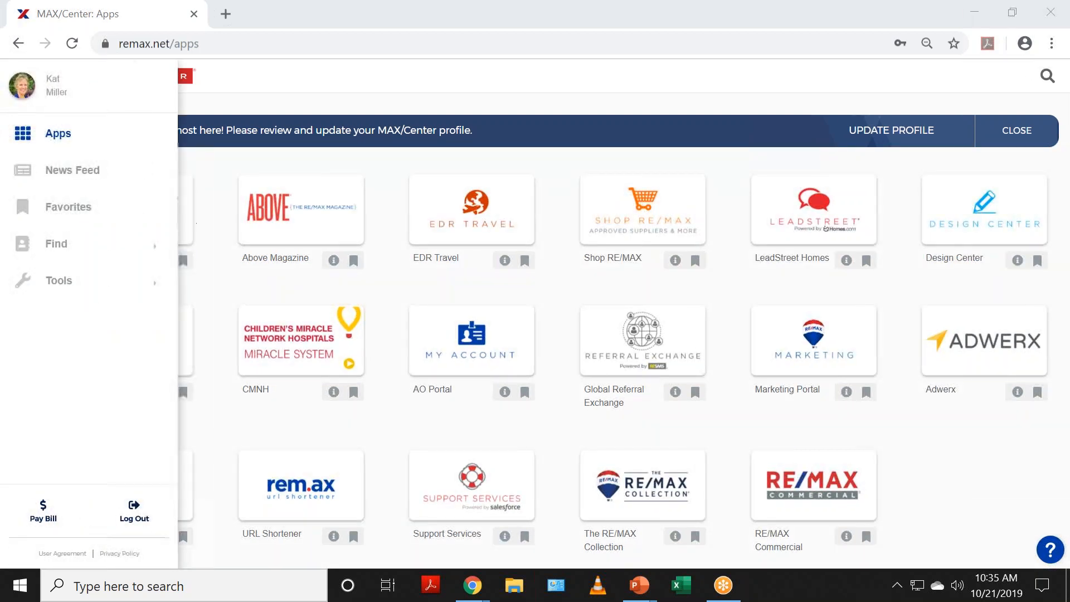
Step: Launch booj Platform and check the role chooser, keeping Office Staff unchanged
left_click(179, 217)
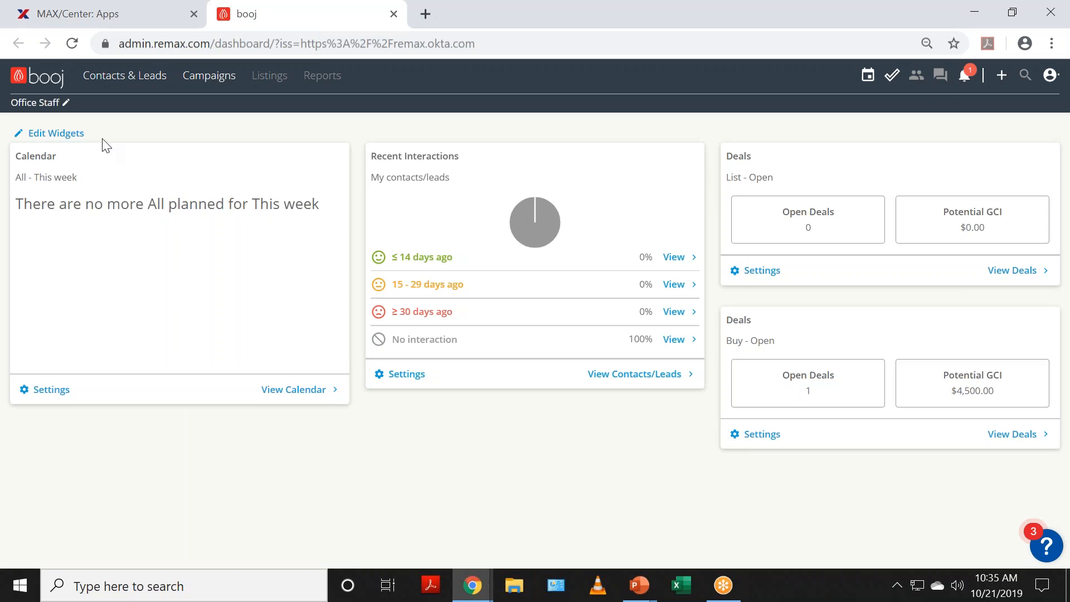
left_click(46, 104)
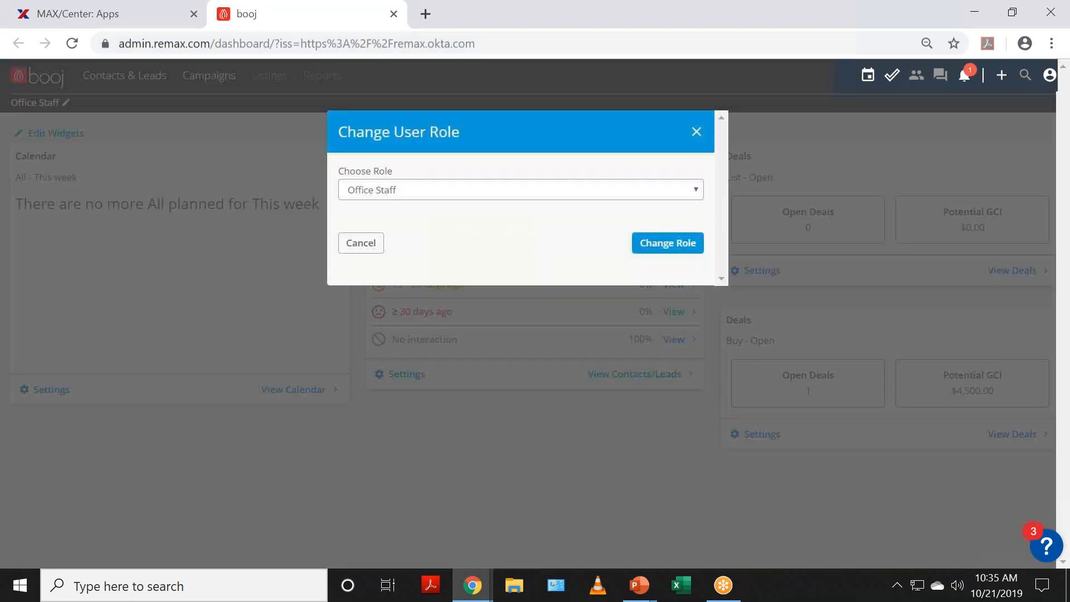
left_click(366, 200)
left_click(182, 319)
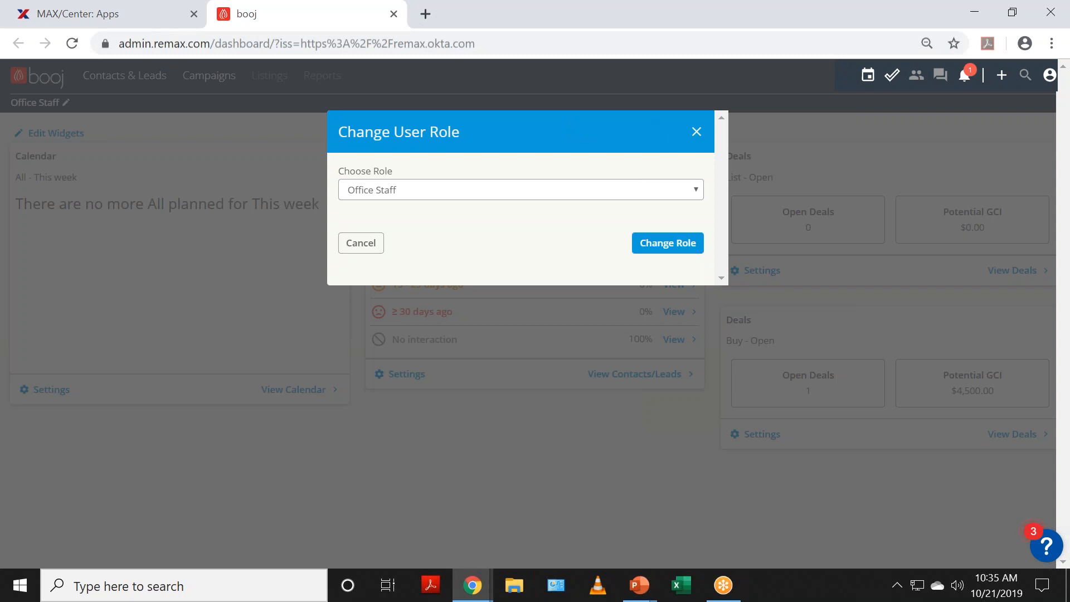
left_click(696, 131)
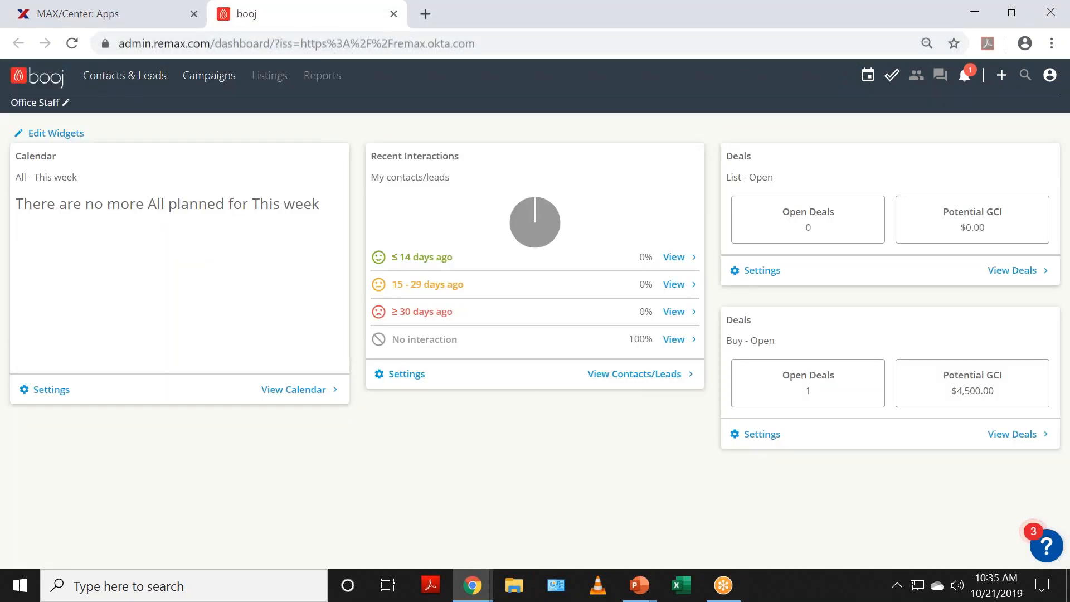
Step: View the booj account settings, then close and relaunch booj Platform in a fresh tab
left_click(1050, 75)
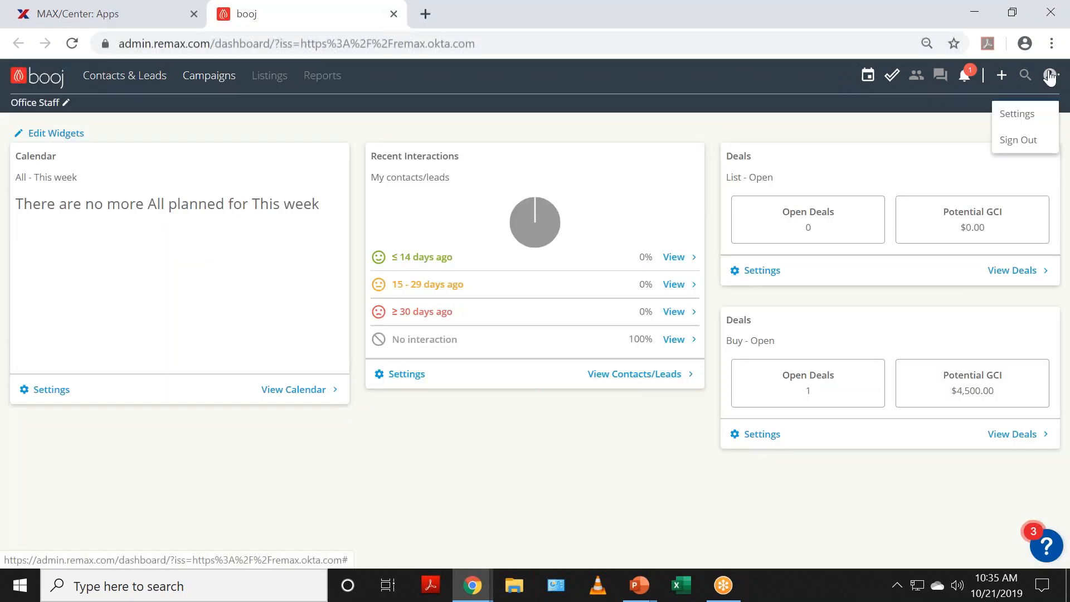
left_click(1018, 114)
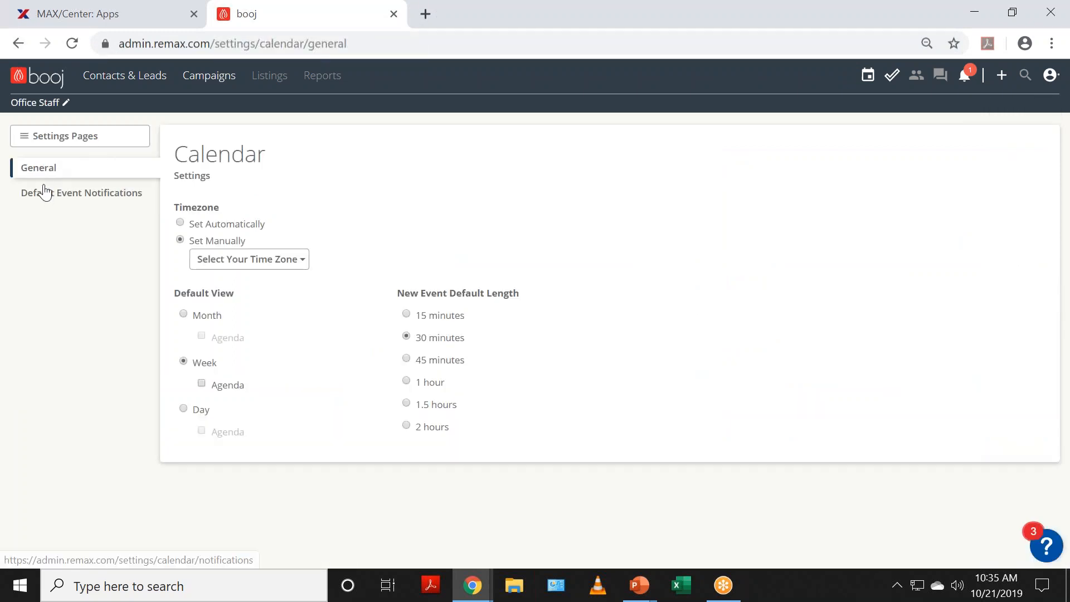
left_click(393, 14)
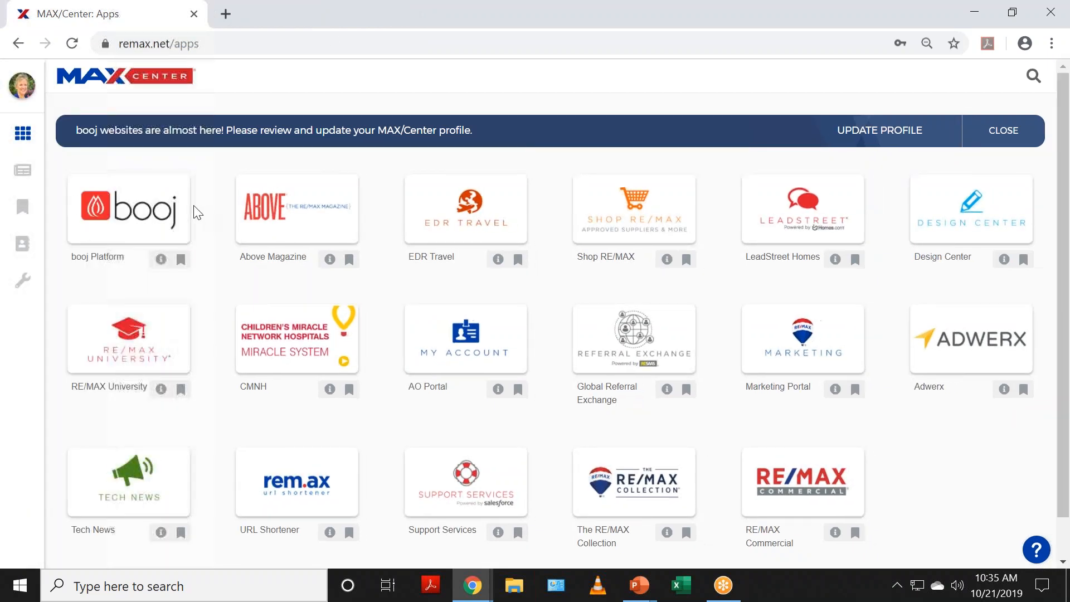
left_click(163, 214)
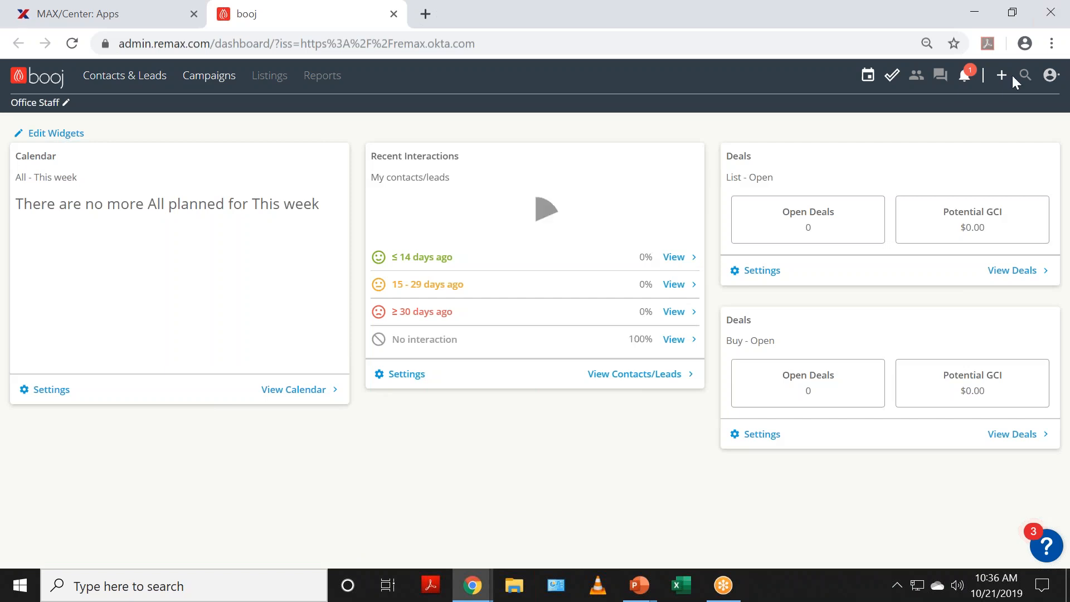
left_click(1051, 45)
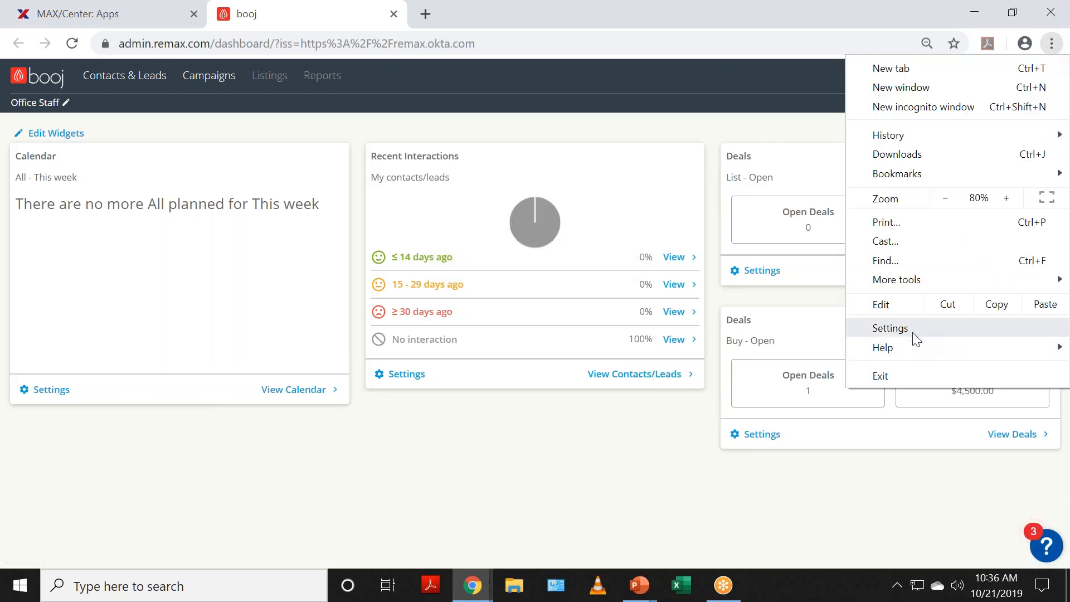
Step: Clear Chrome's last-hour browsing history, cookies and cache under Privacy and security, then close Settings
left_click(890, 328)
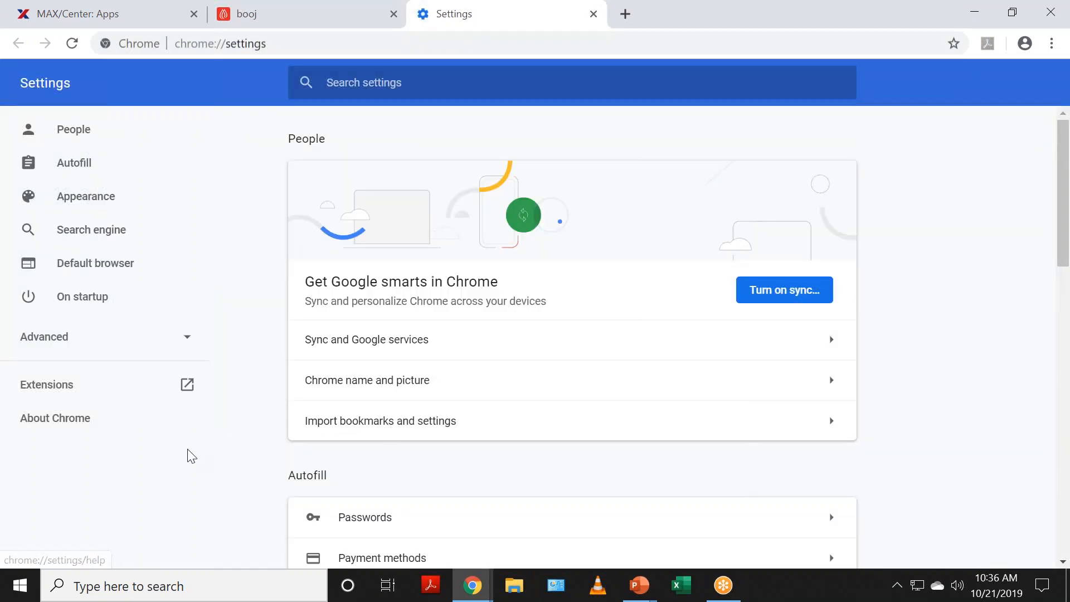
scroll(161, 334, "down", 5)
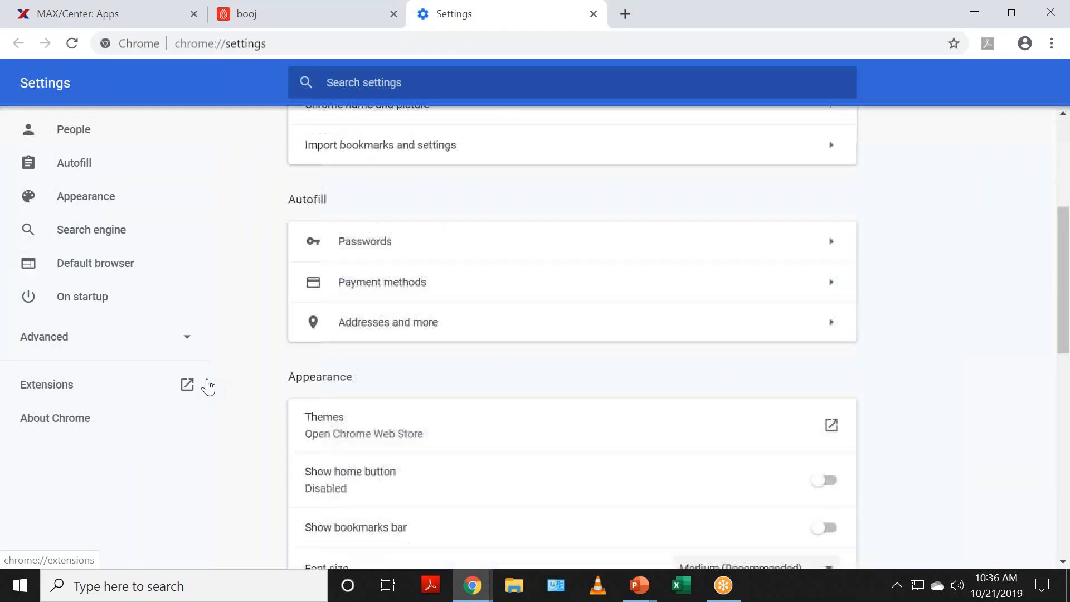
scroll(212, 381, "down", 1)
scroll(250, 370, "down", 3)
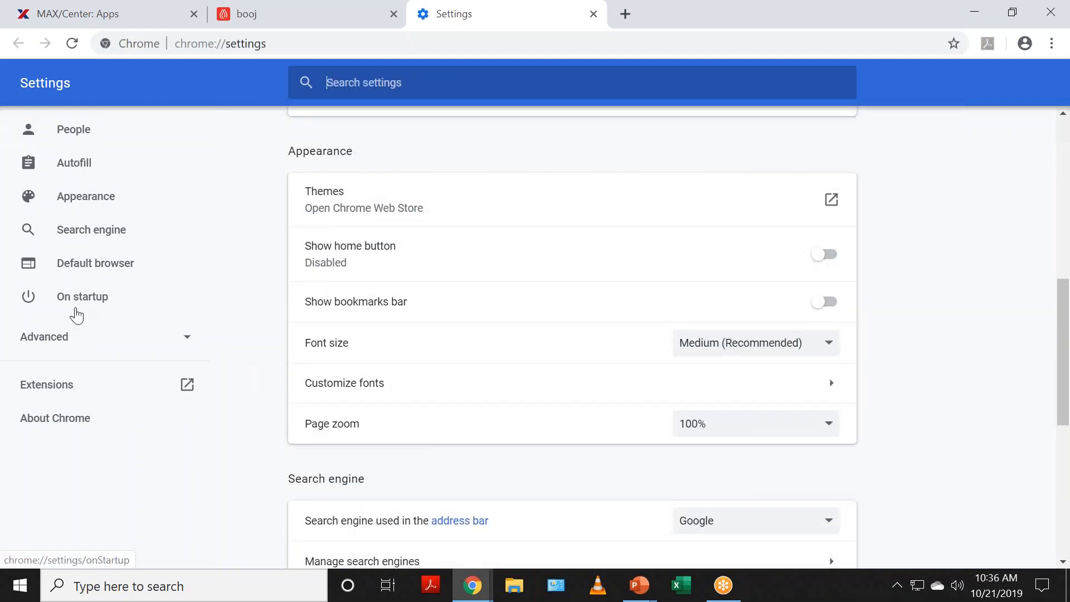
left_click(77, 341)
scroll(83, 362, "down", 2)
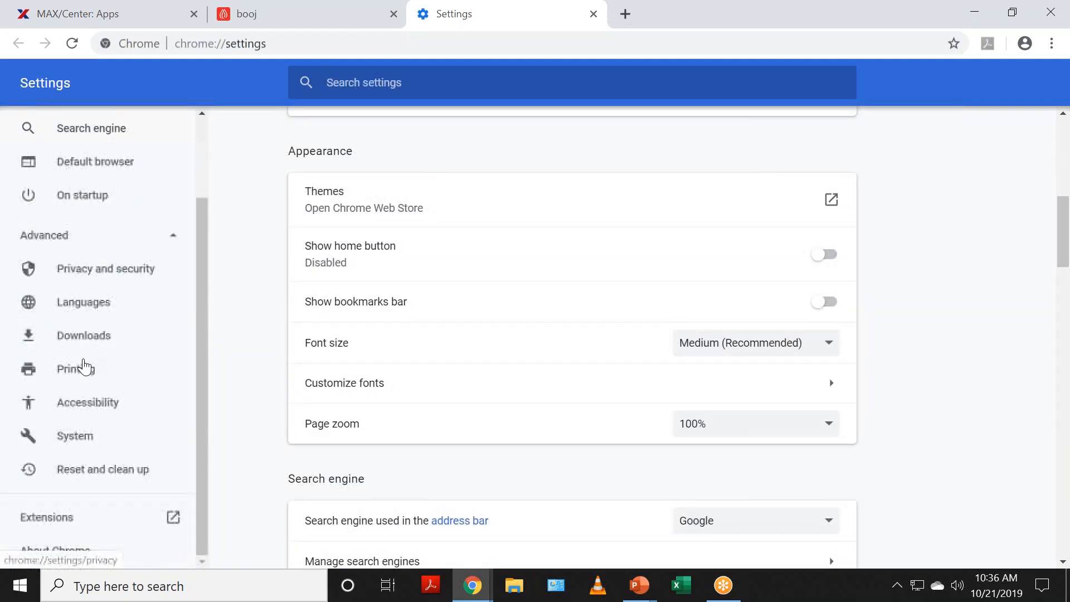
scroll(88, 397, "up", 2)
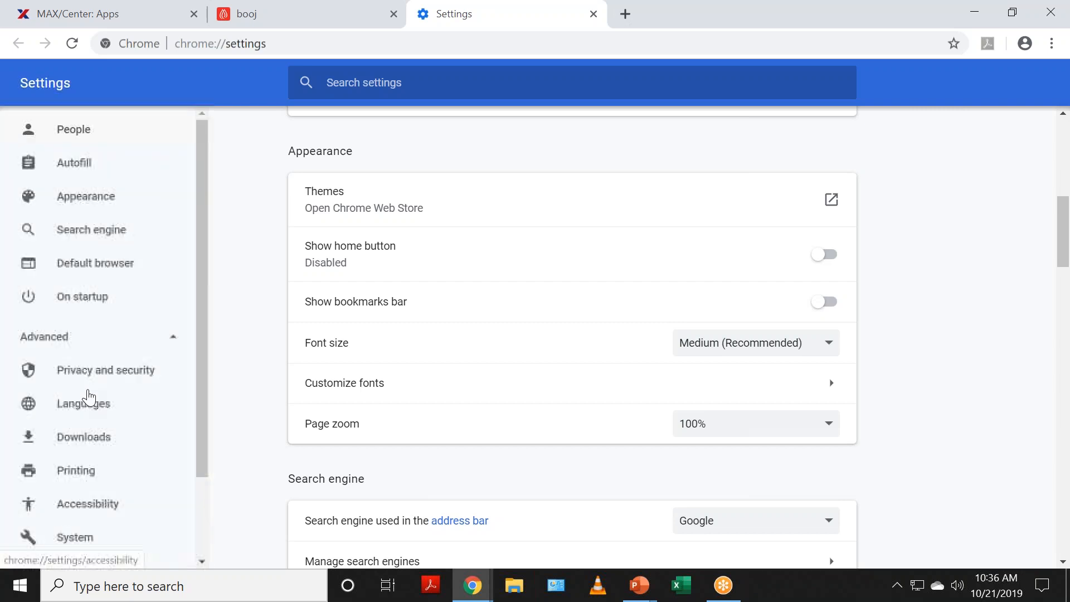
left_click(90, 373)
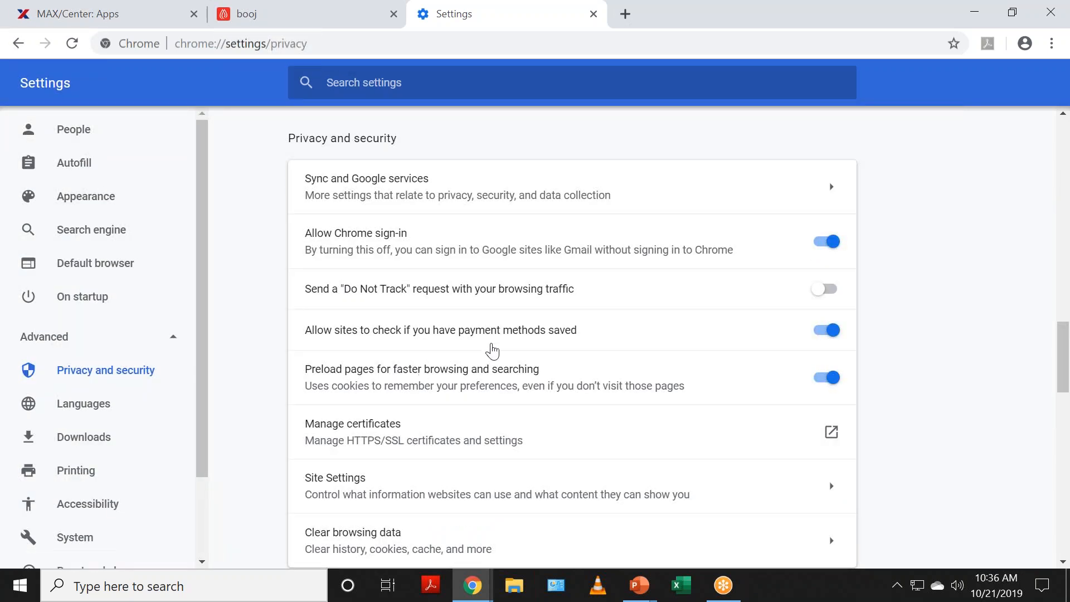
scroll(492, 349, "down", 3)
left_click(390, 375)
left_click(685, 491)
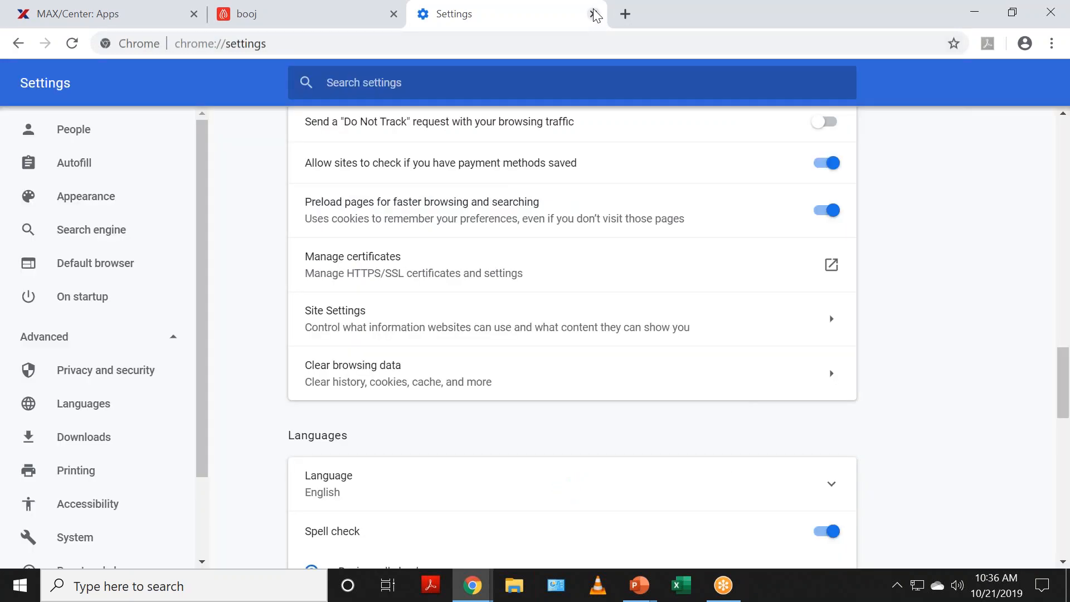
left_click(592, 14)
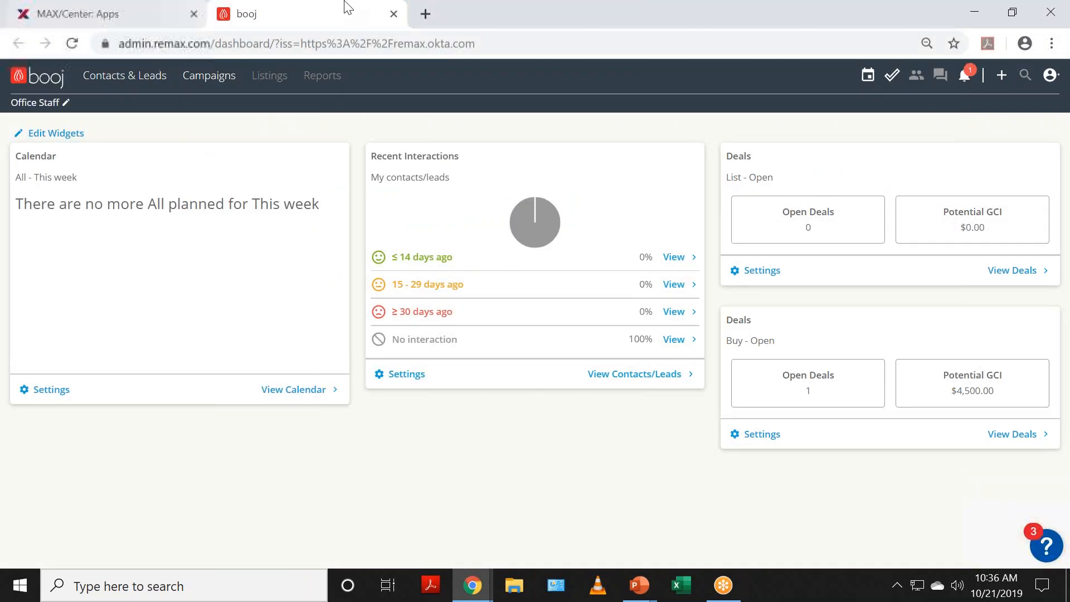
Step: Close the booj and Okta sign-in tabs and open the agent's Profile page from the avatar
left_click(393, 14)
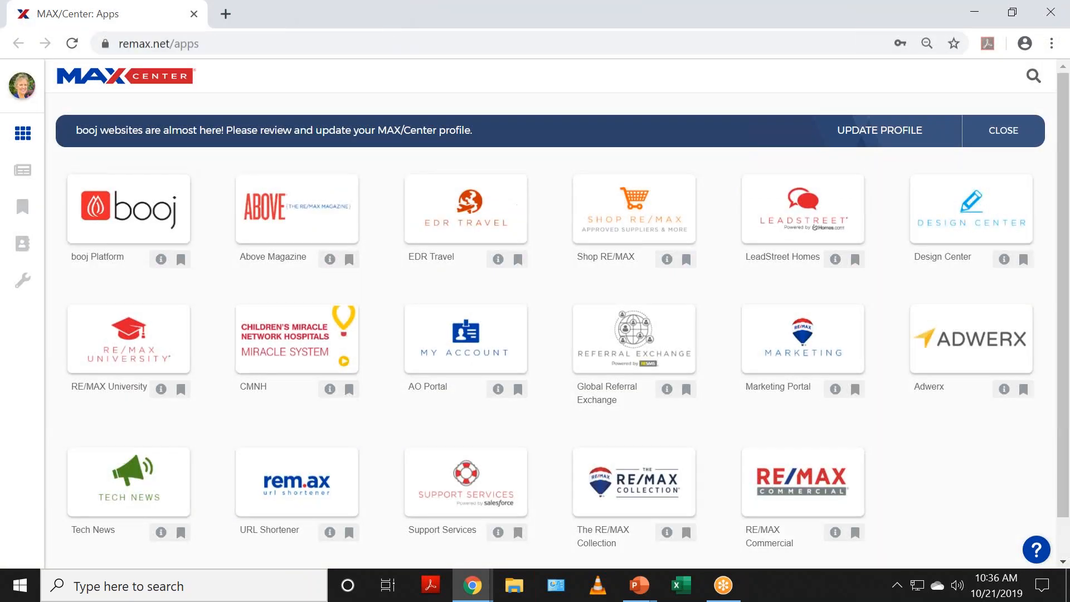
left_click(132, 231)
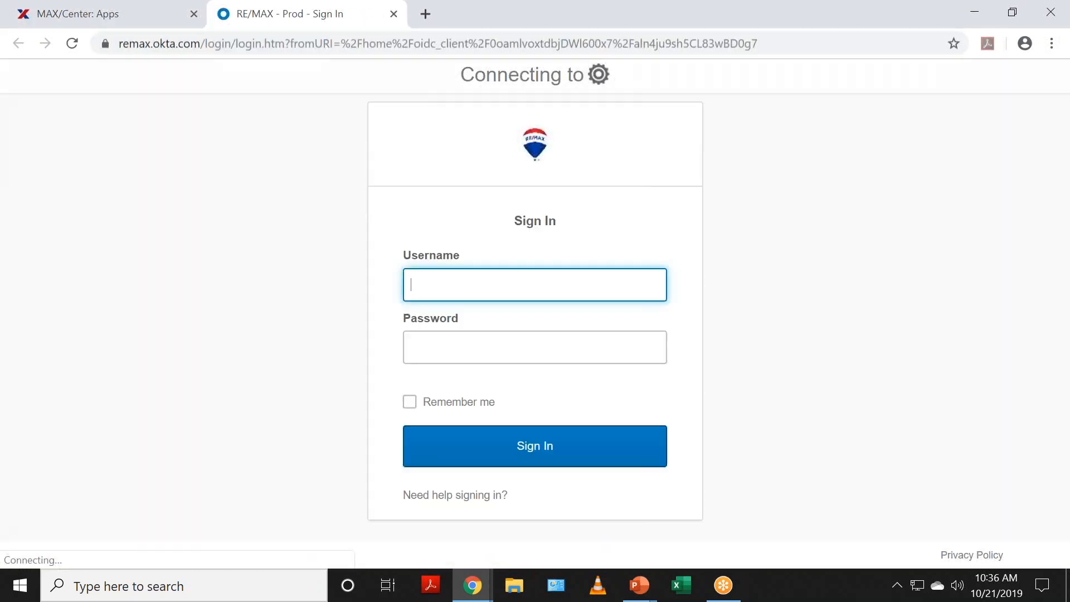
left_click(393, 14)
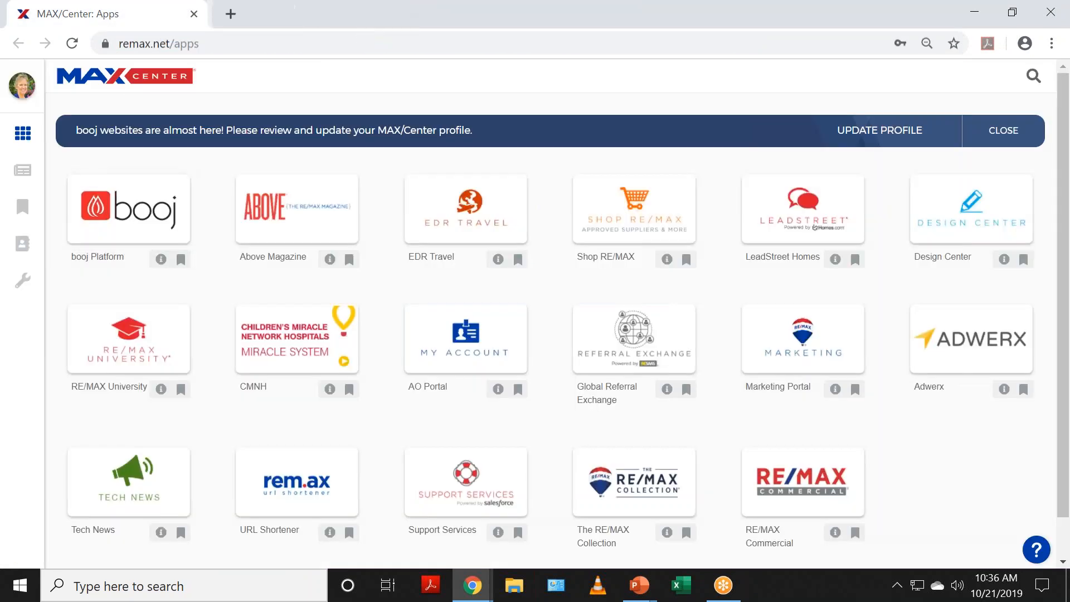
left_click(25, 100)
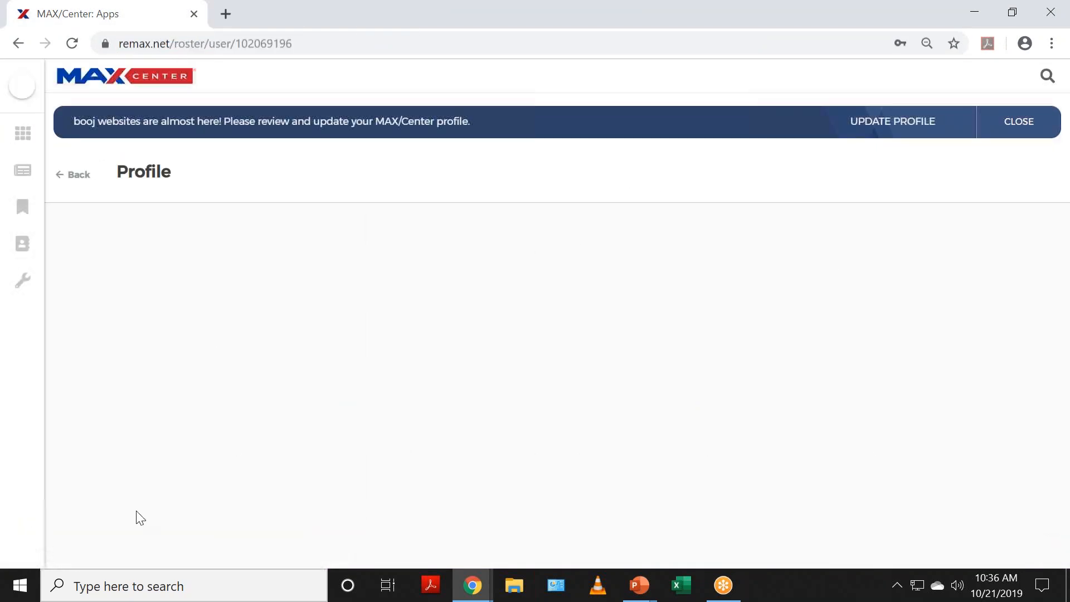
Step: Log out of MAX/Center and confirm the logout
mouse_move(23, 97)
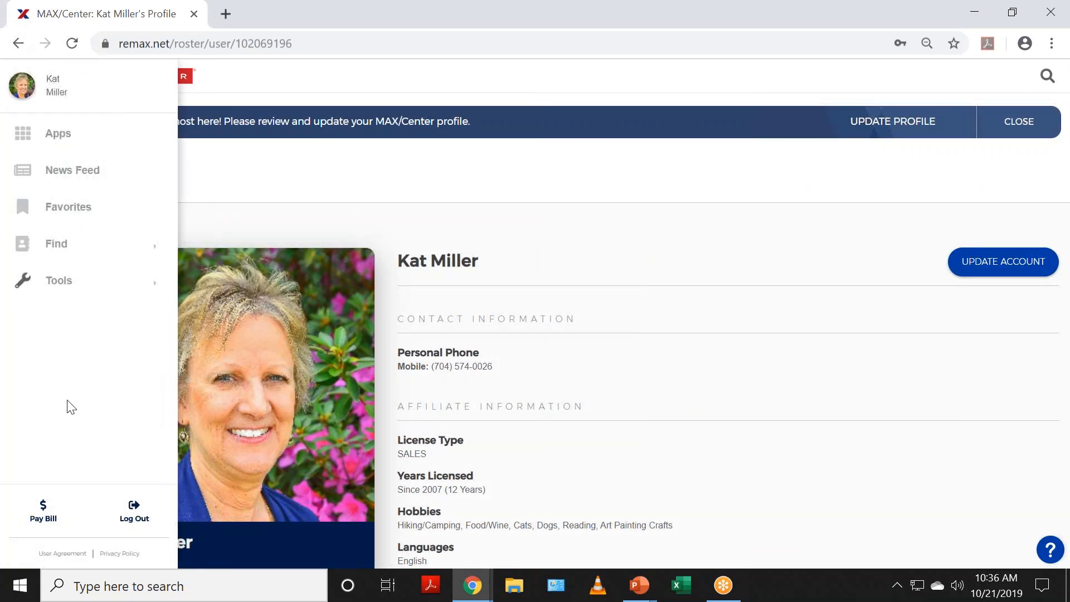
left_click(137, 520)
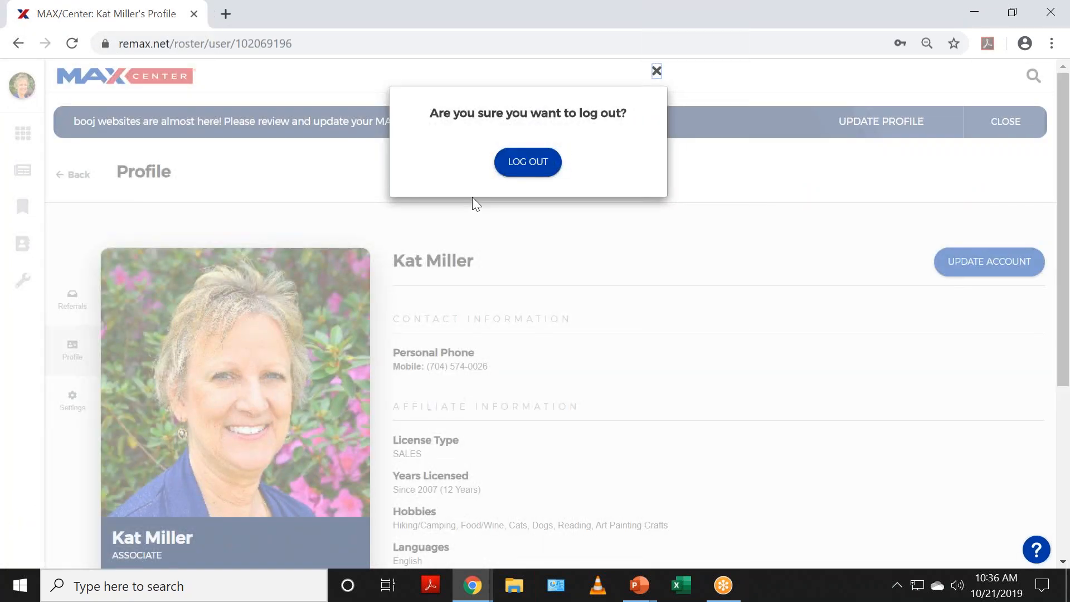
left_click(510, 162)
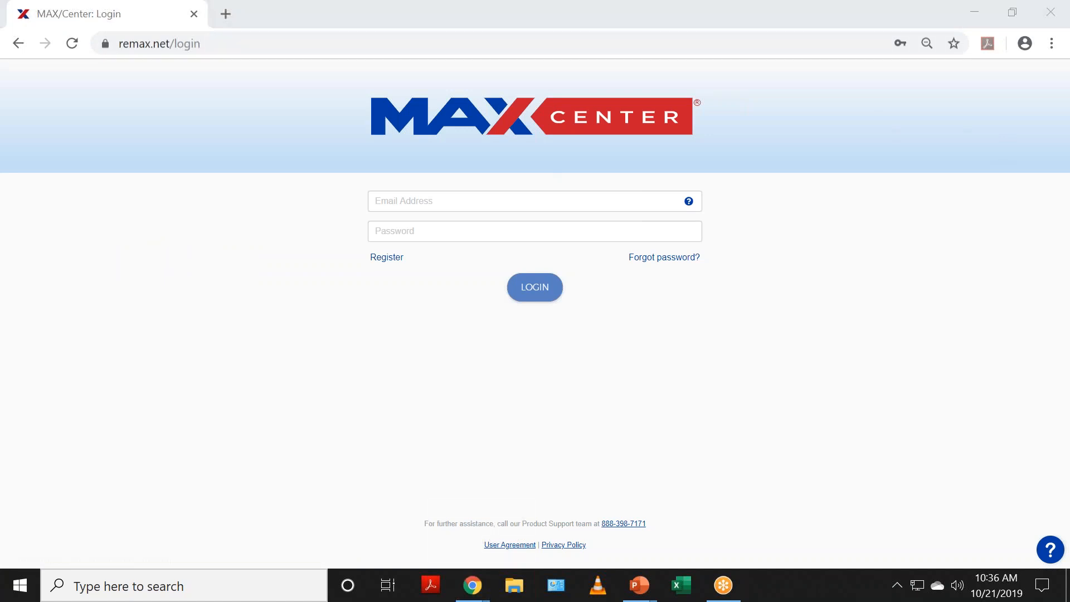
Step: Sign back in with the agent's e-mail and password
left_click(457, 199)
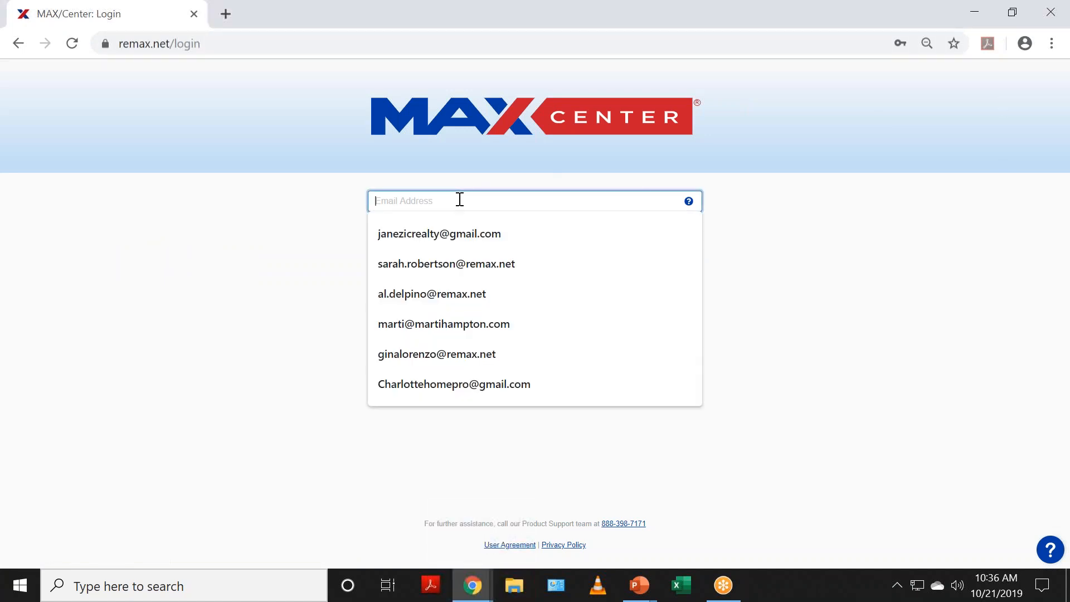
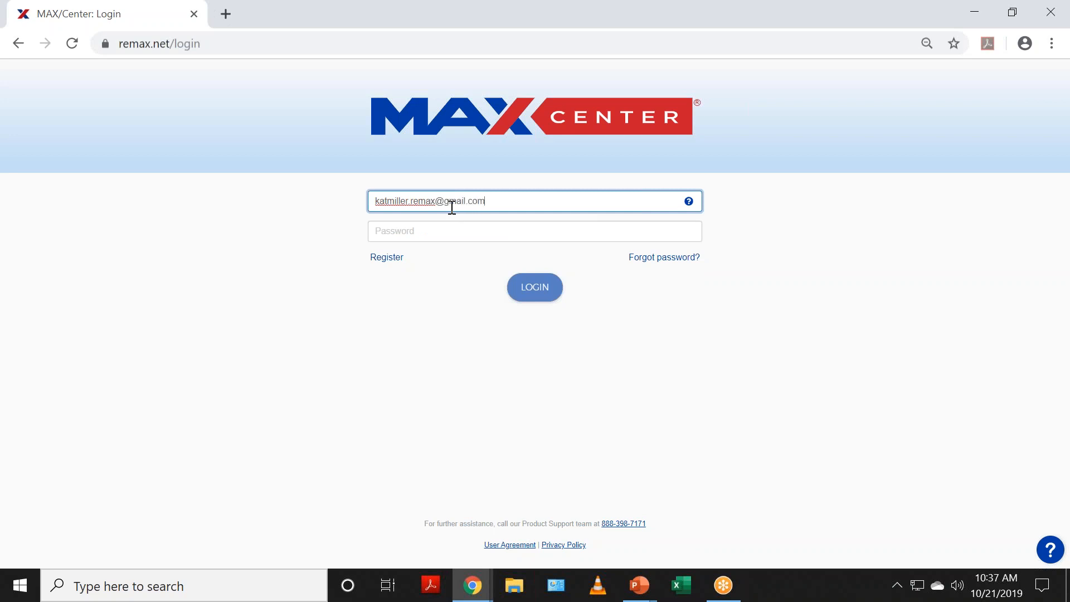
key("Tab")
type("*")
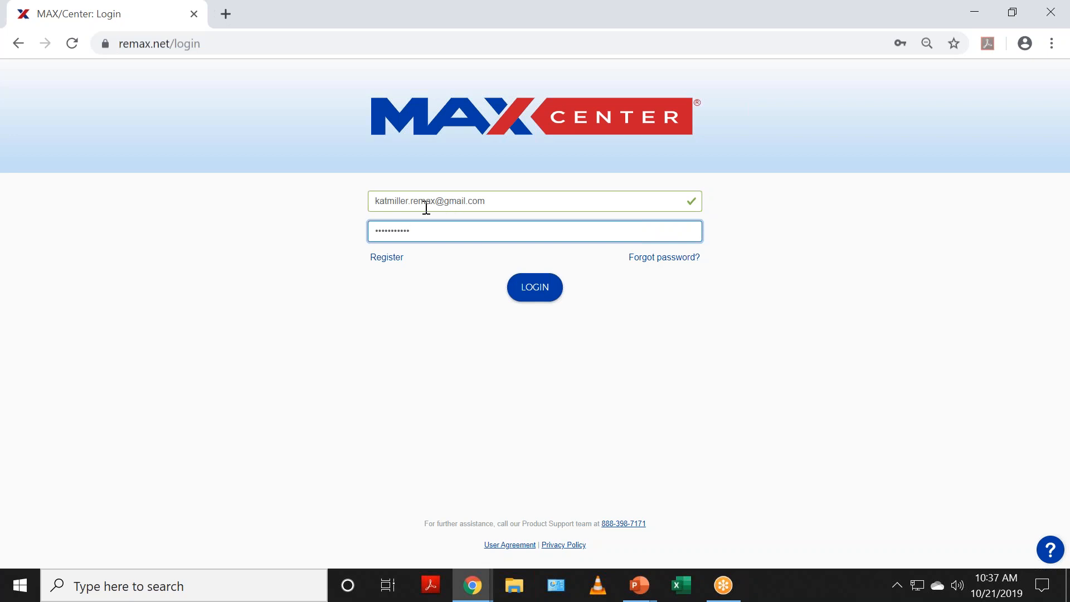
left_click(533, 283)
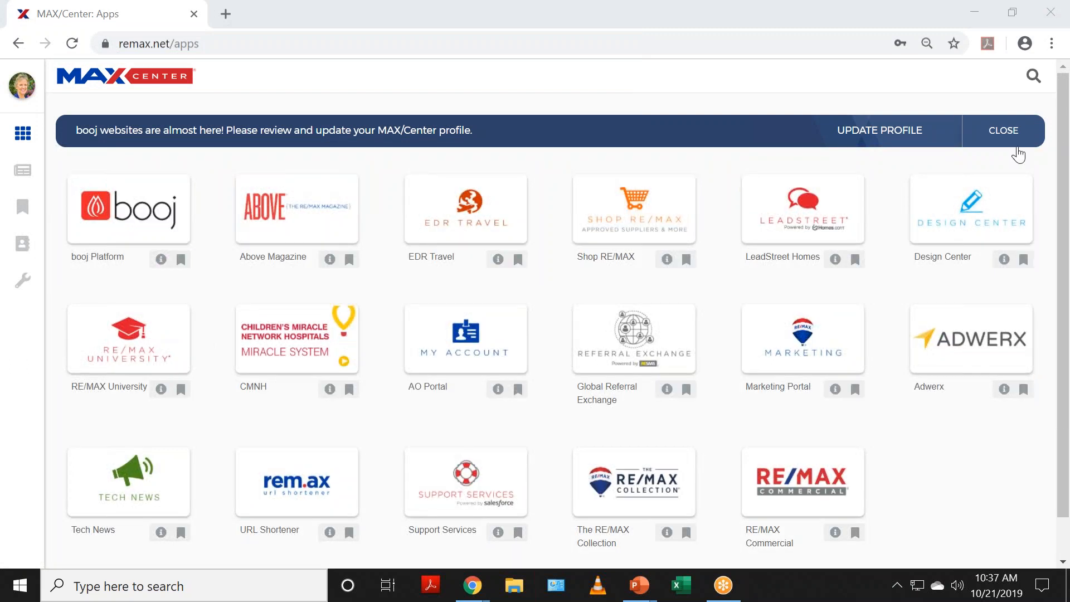
Step: Dismiss the profile banner, launch booj Platform, and open Deals past the welcome message
left_click(1006, 133)
left_click(103, 140)
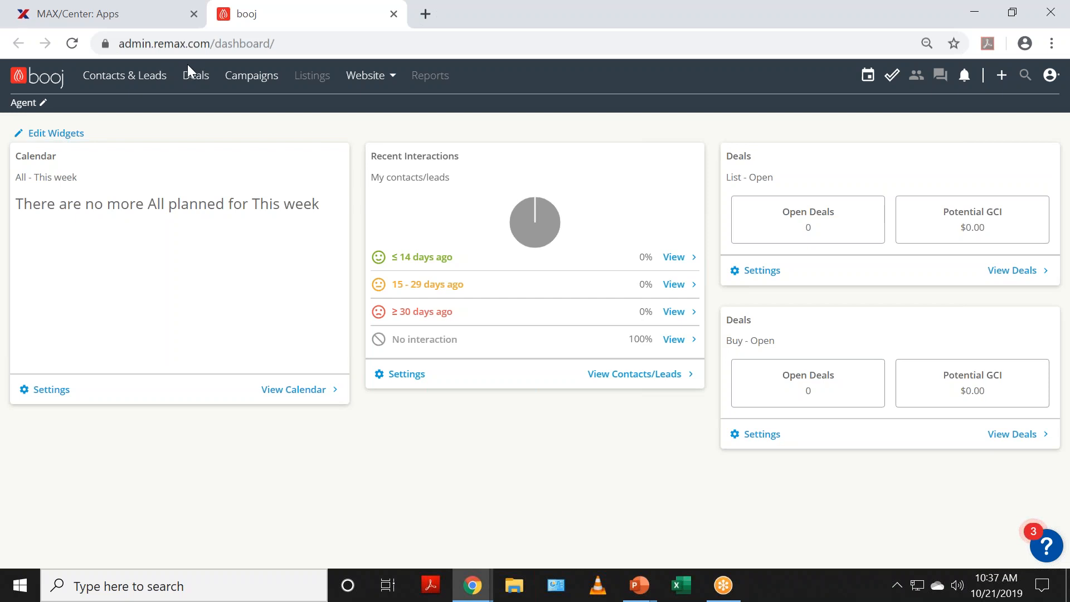
left_click(197, 78)
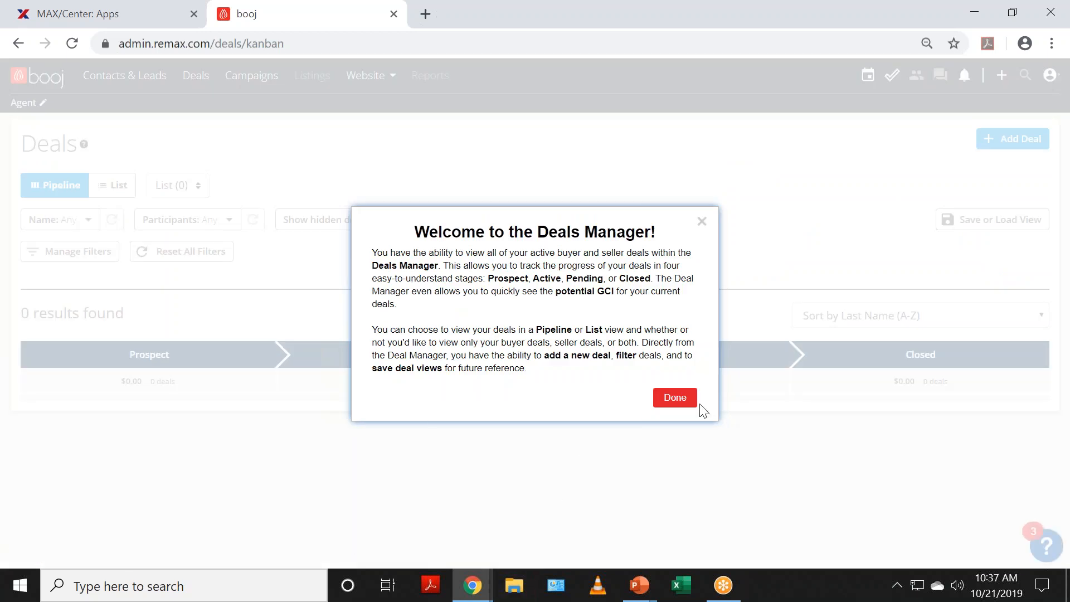
left_click(672, 400)
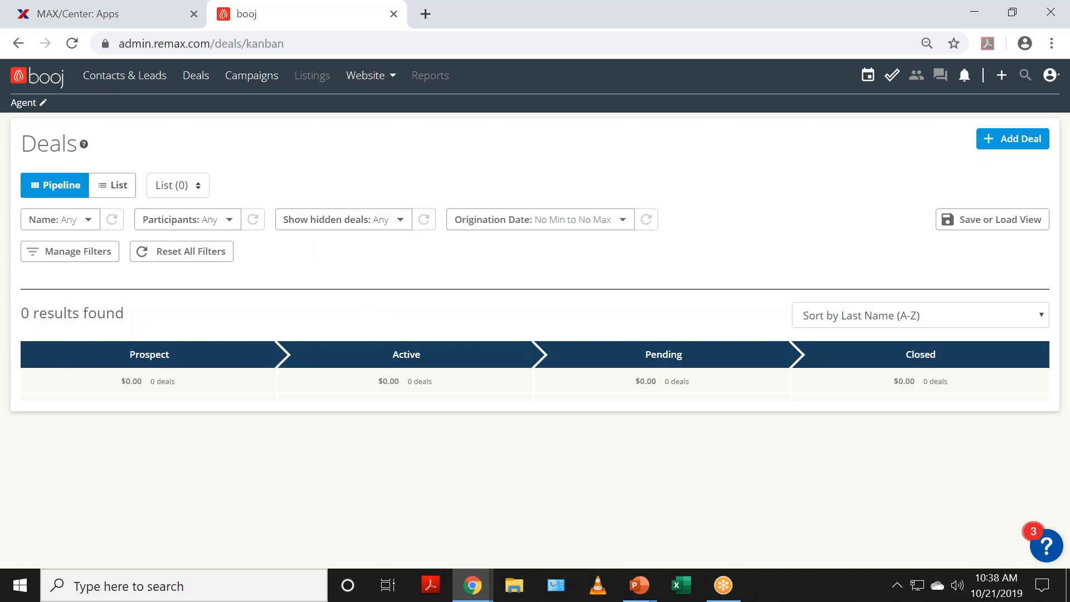
Step: Start a new Buy deal named 'Chandler's House' with a 150,000 target price
left_click(1014, 138)
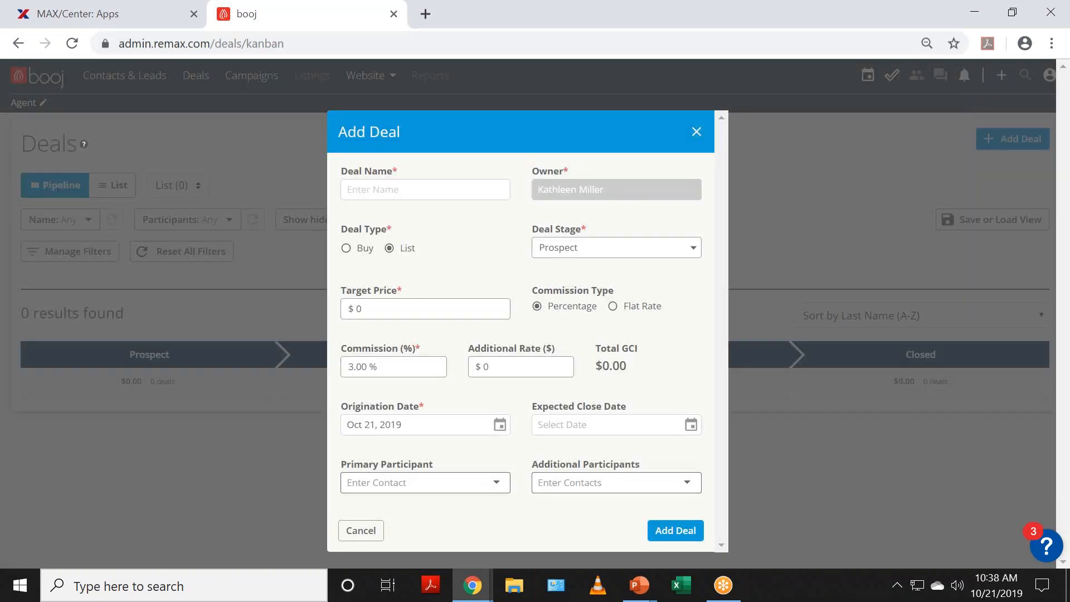
left_click(430, 184)
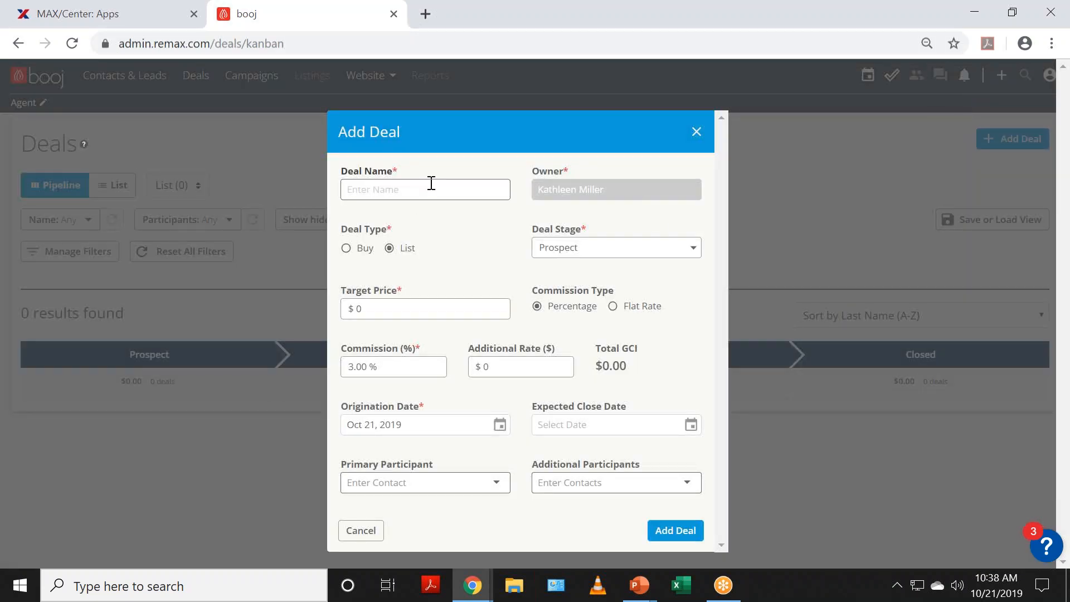
type("Chandler'sHOuse")
key("Left")
key("BackSpace")
type("o")
key("Tab")
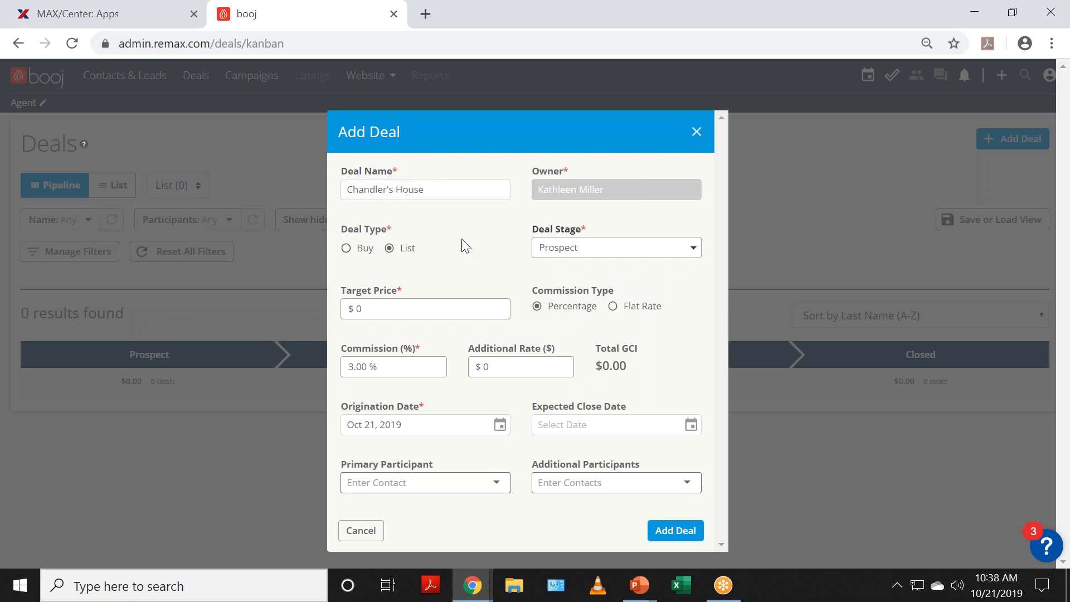
left_click(354, 247)
left_click(451, 313)
type("150,000")
key("Tab")
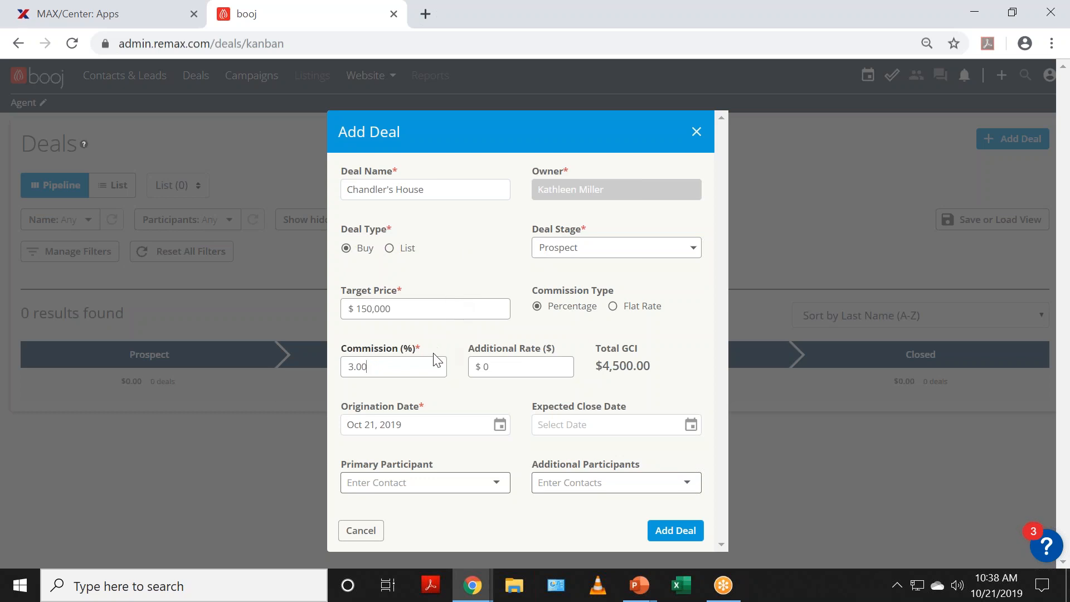
Step: Set expected close to Nov 30, 2019, add the buyer contact as primary participant, and save
left_click(602, 427)
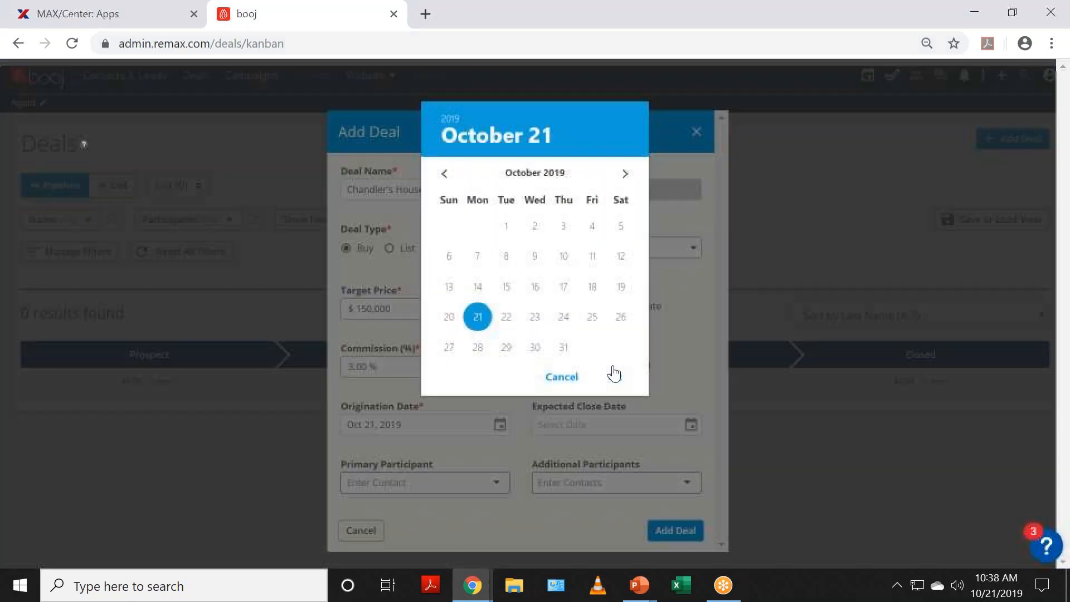
left_click(625, 173)
left_click(620, 346)
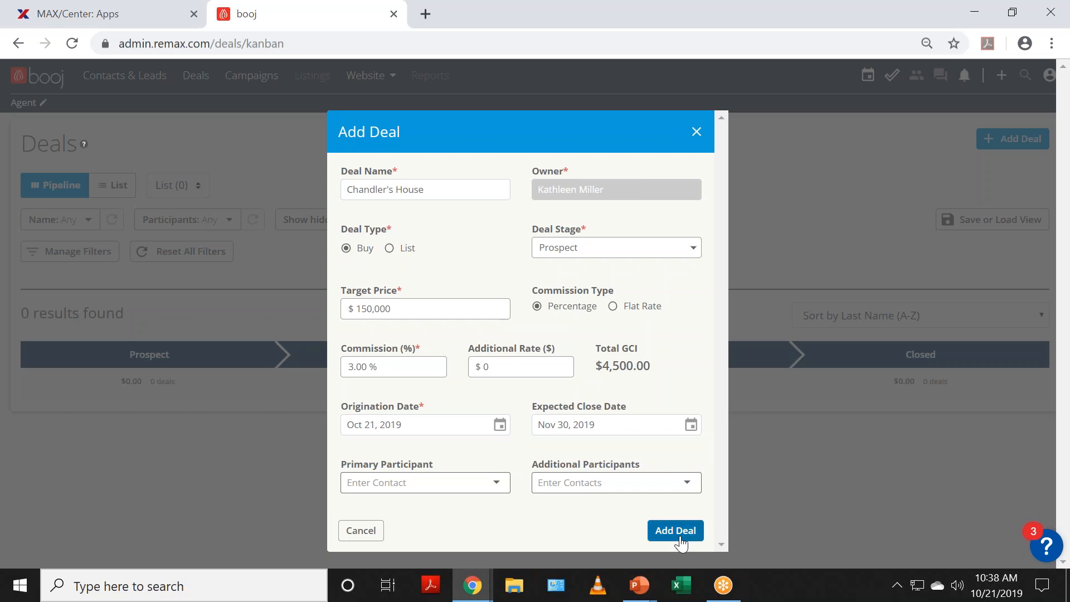
left_click(463, 481)
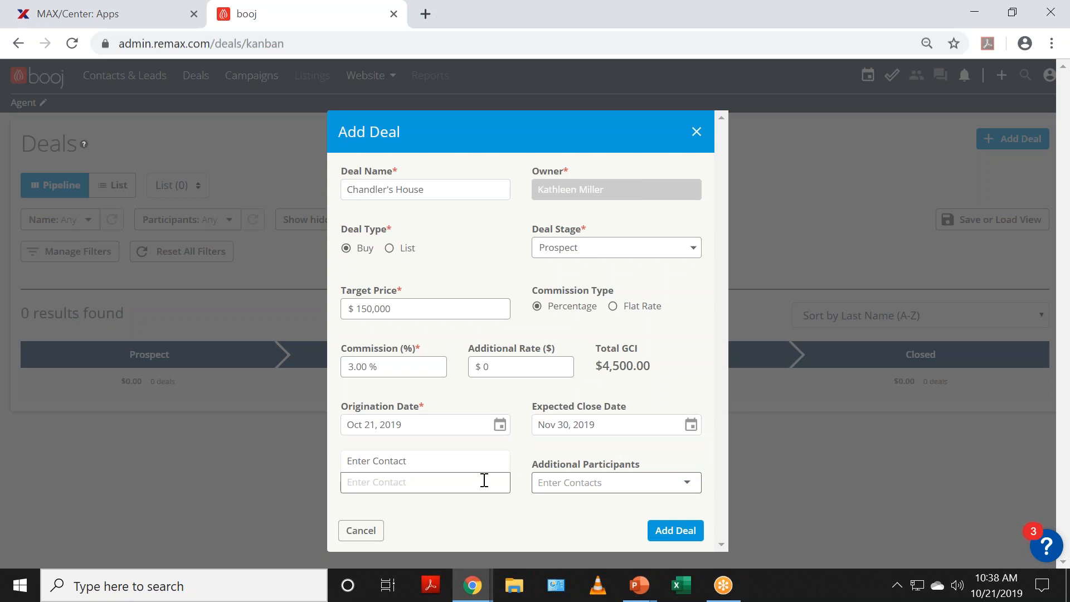
type("ro")
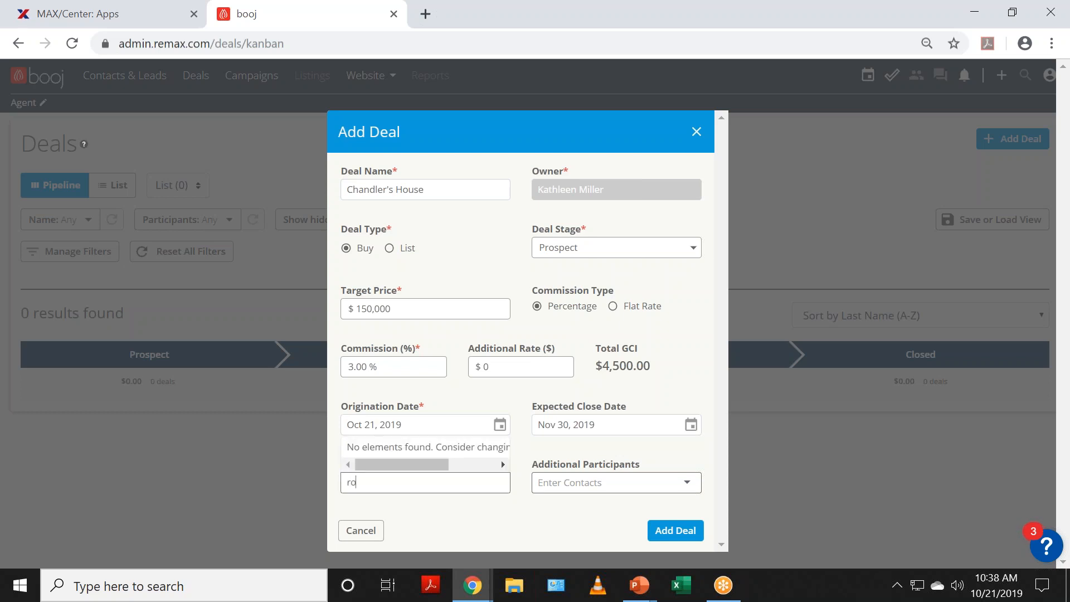
type("nal")
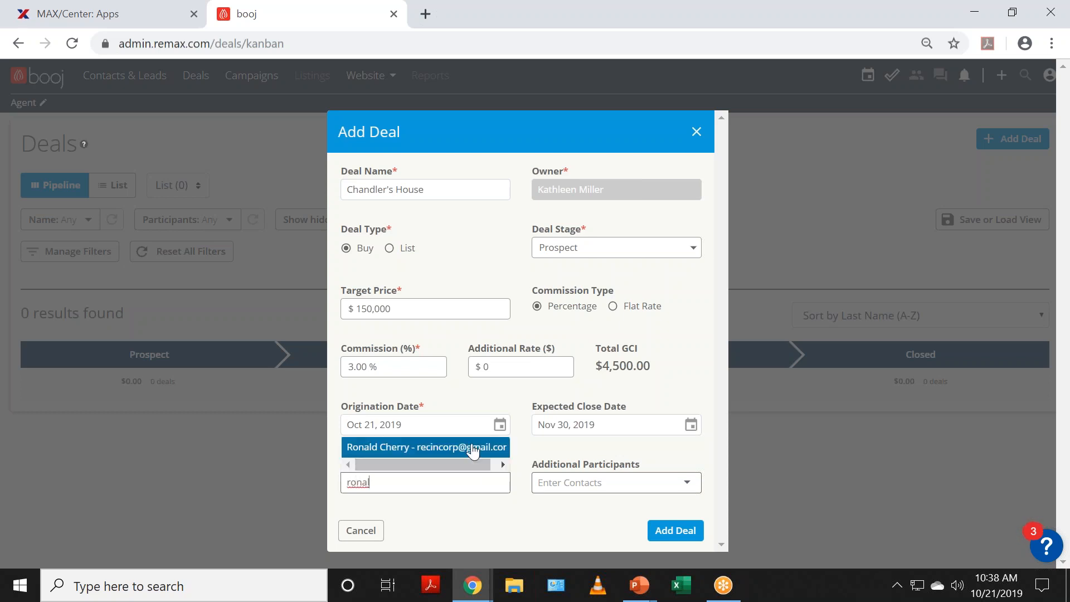
left_click(473, 450)
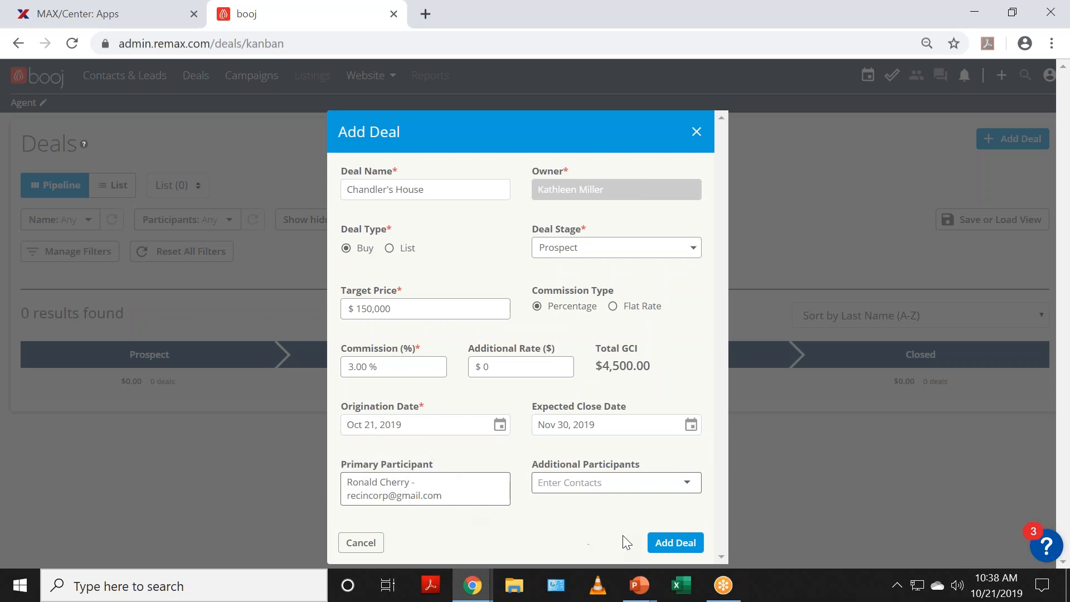
left_click(681, 549)
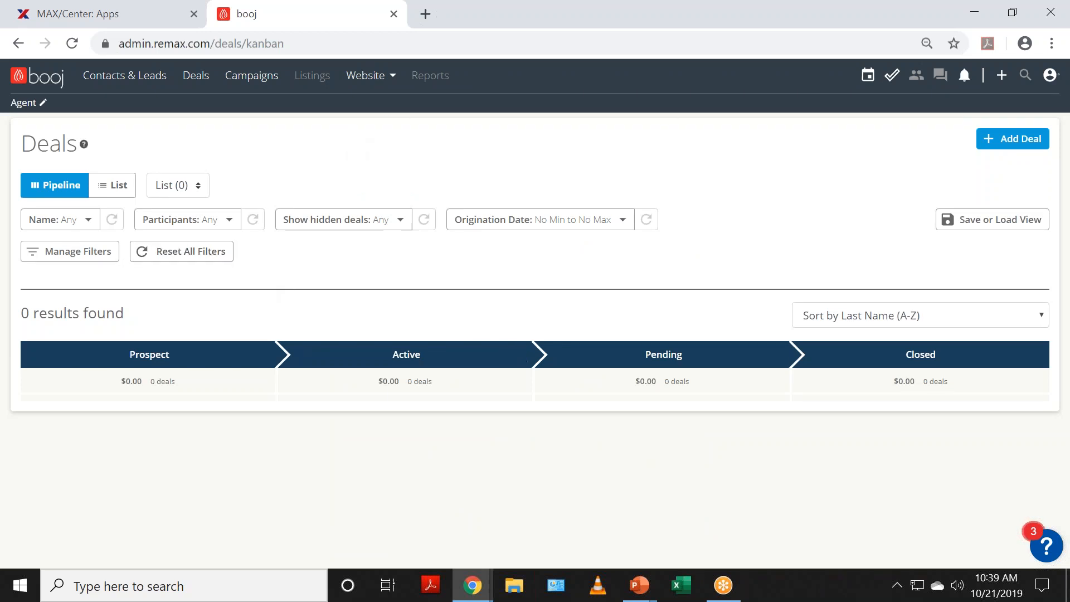
Step: Reload the Deals page and toggle between table and pipeline views
left_click(82, 45)
left_click(113, 186)
left_click(79, 185)
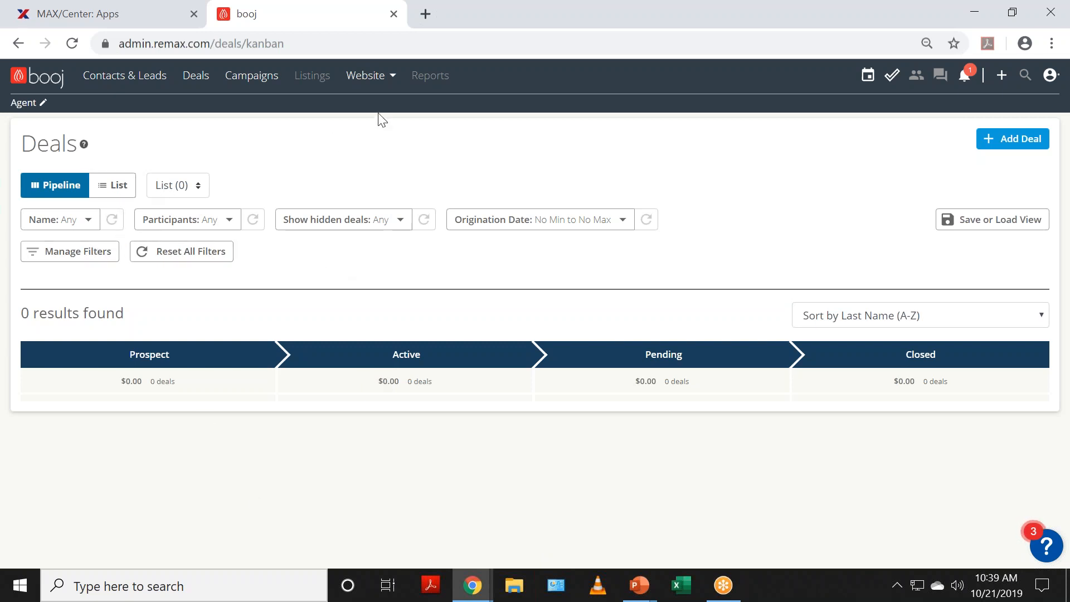
left_click(81, 40)
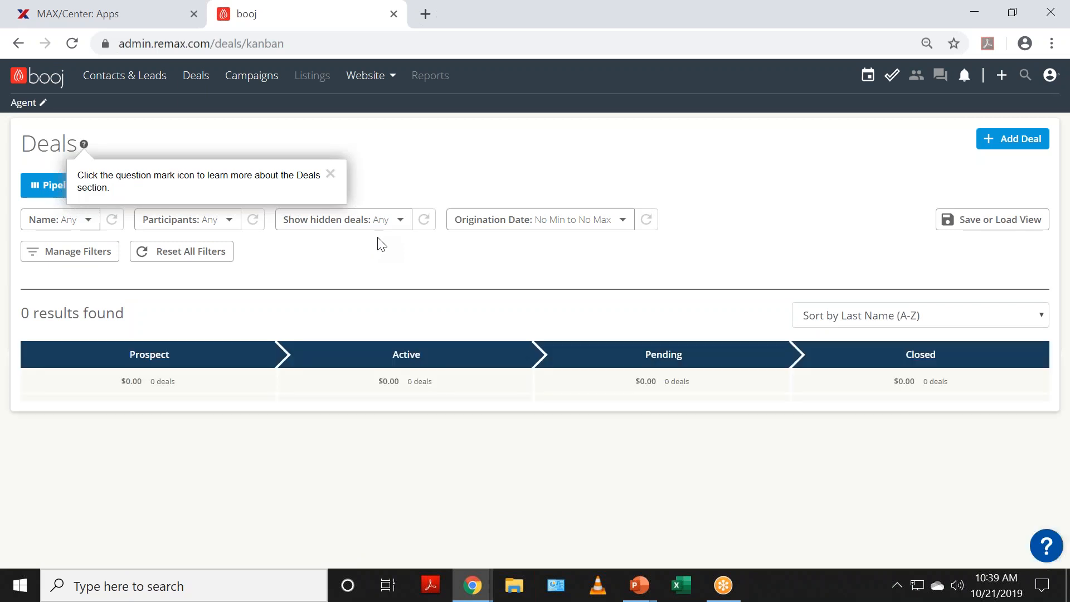
Step: Dismiss the help tip and filter the pipeline to Buy deals
left_click(329, 174)
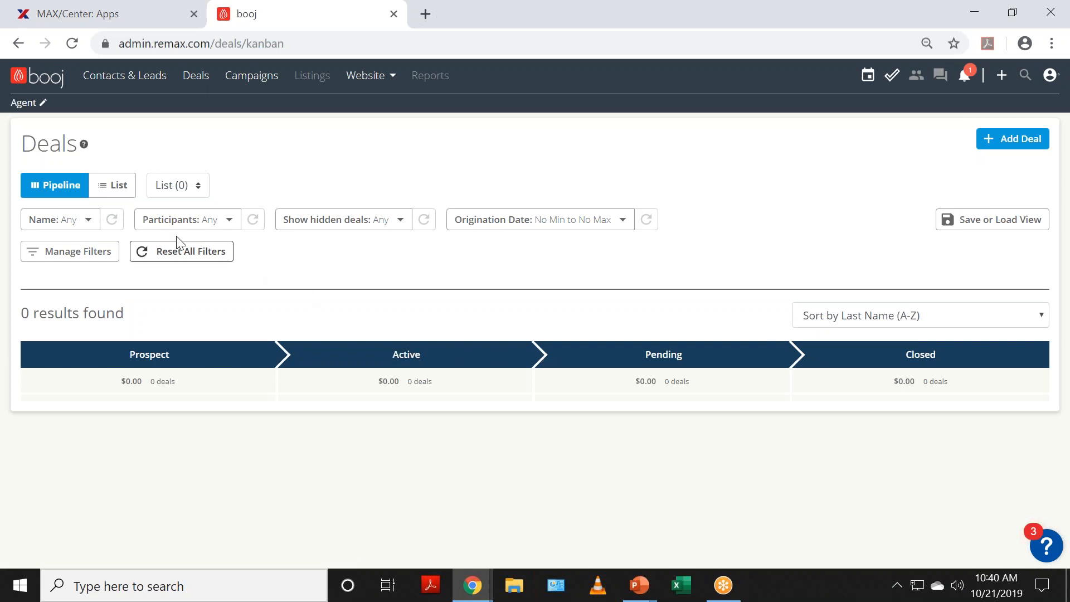
left_click(171, 185)
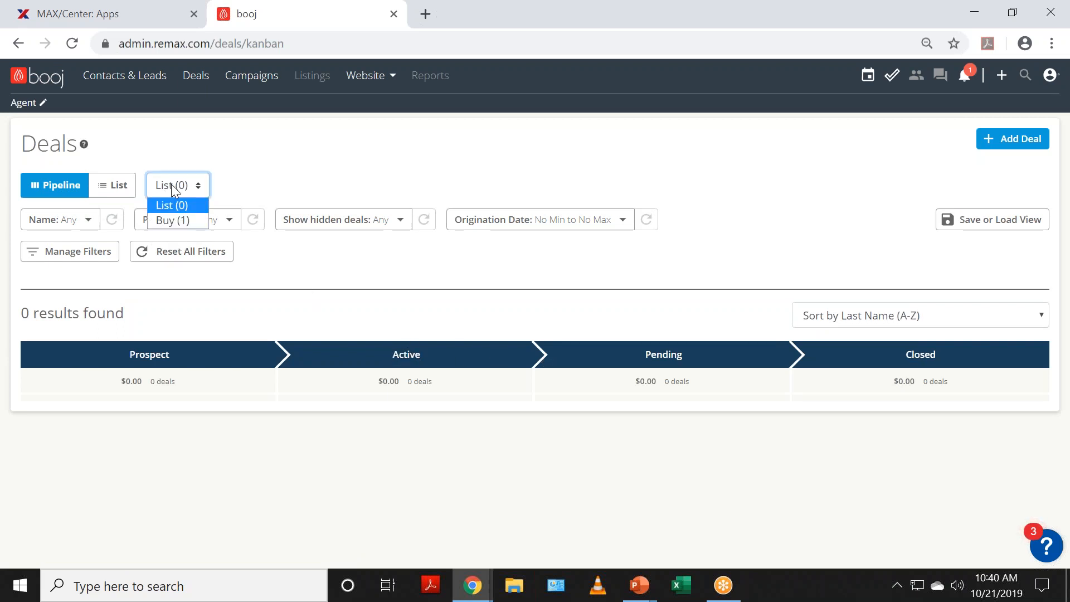
left_click(178, 221)
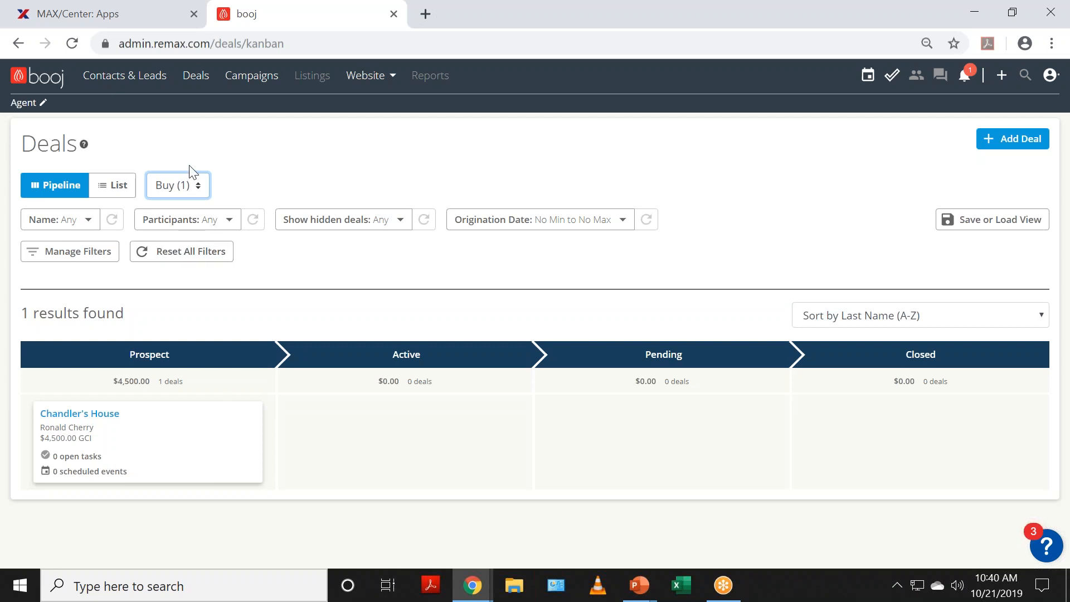
left_click(194, 185)
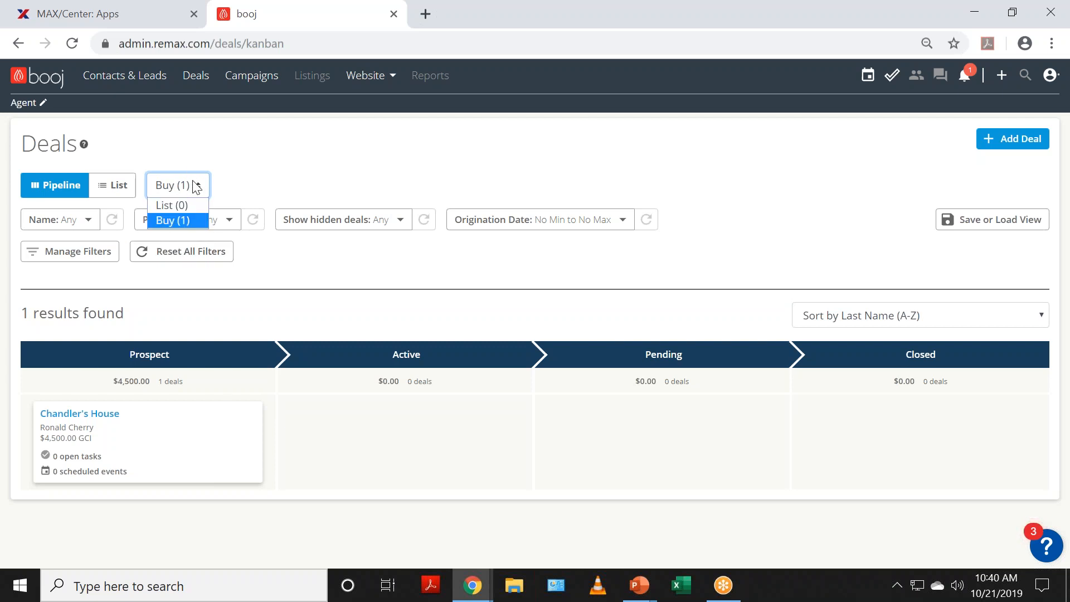
left_click(188, 218)
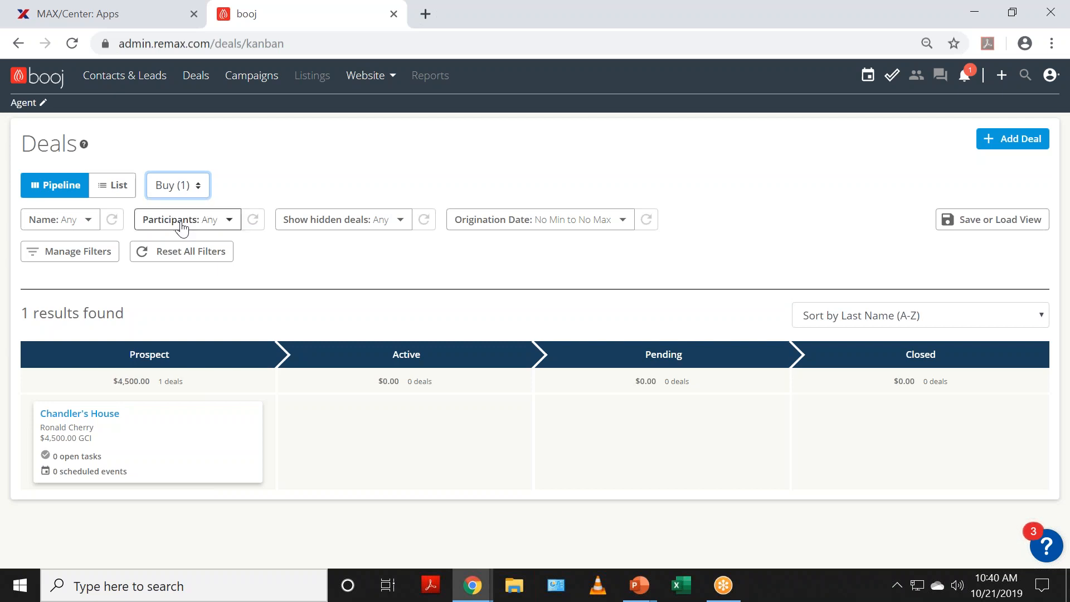
Step: Drag Chandler's House from Prospect to Active and confirm the stage change
left_click(96, 423)
left_click_drag(116, 437, 359, 424)
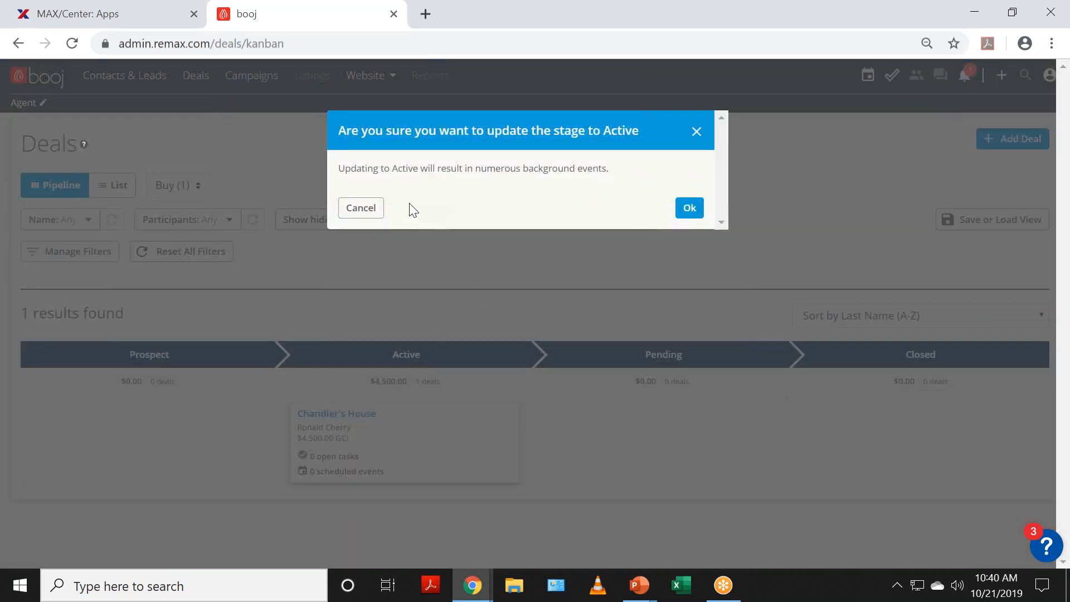
left_click(689, 208)
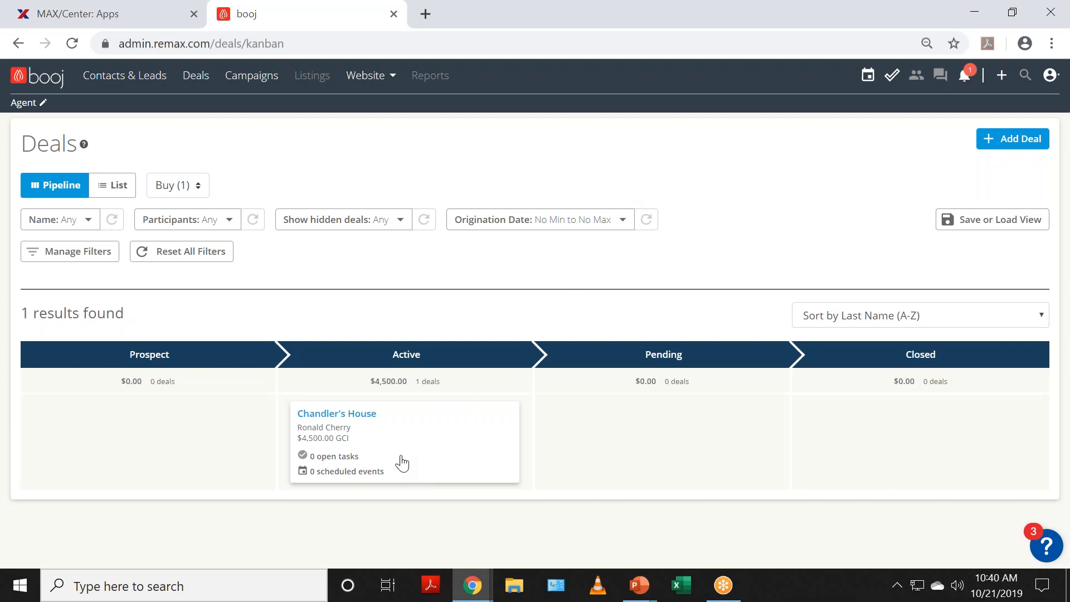
Step: Open the Chandler's House deal dashboard
mouse_move(400, 448)
scroll(405, 433, "down", 2)
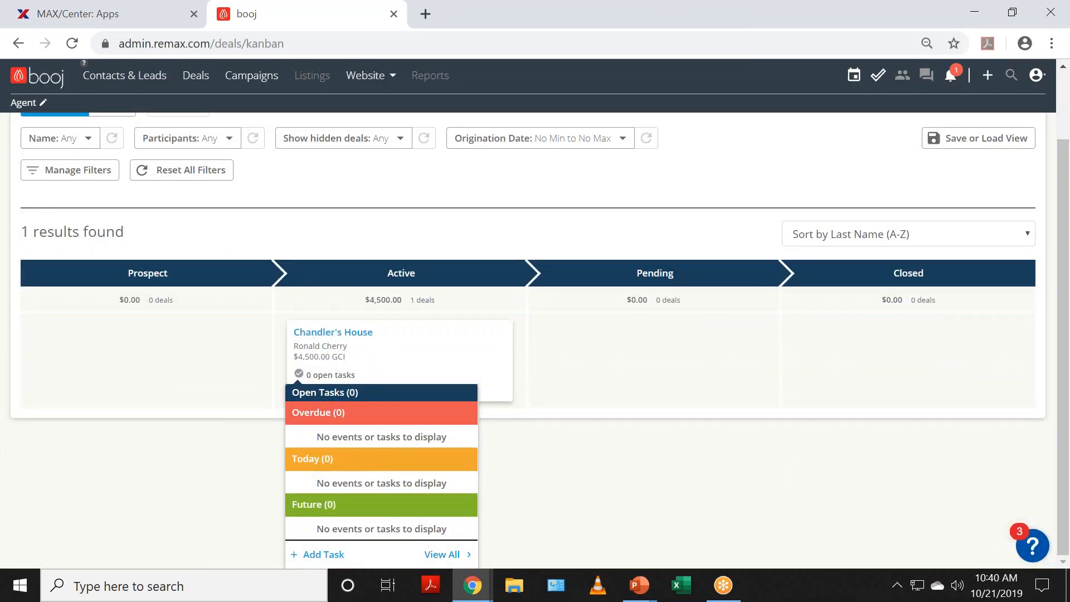
left_click(339, 335)
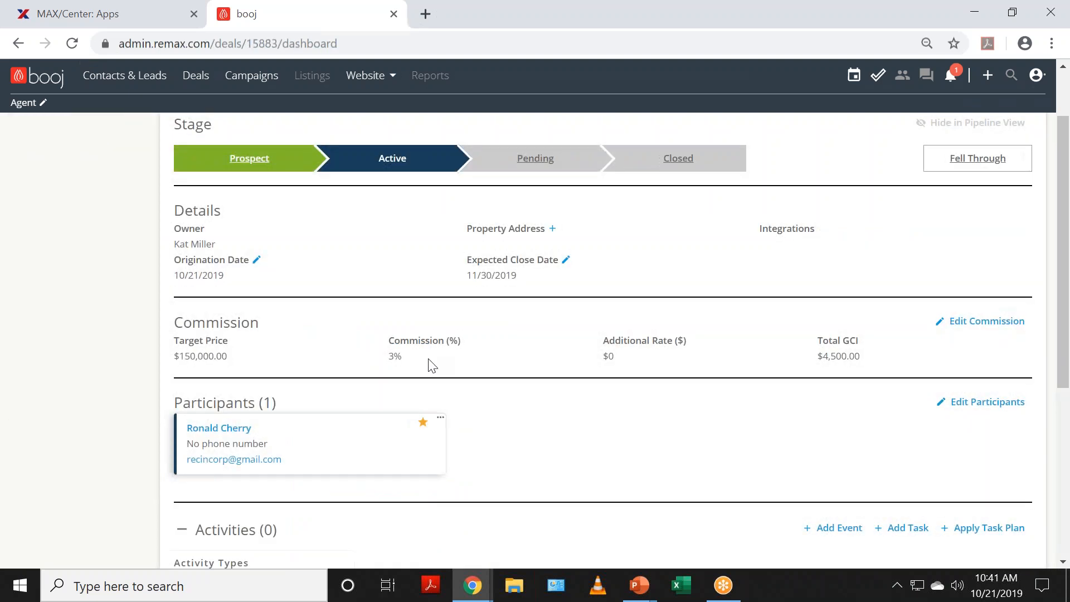
Step: Return to the deals pipeline and drop Chandler's House back into the Active column
left_click(16, 47)
left_click_drag(419, 351, 486, 519)
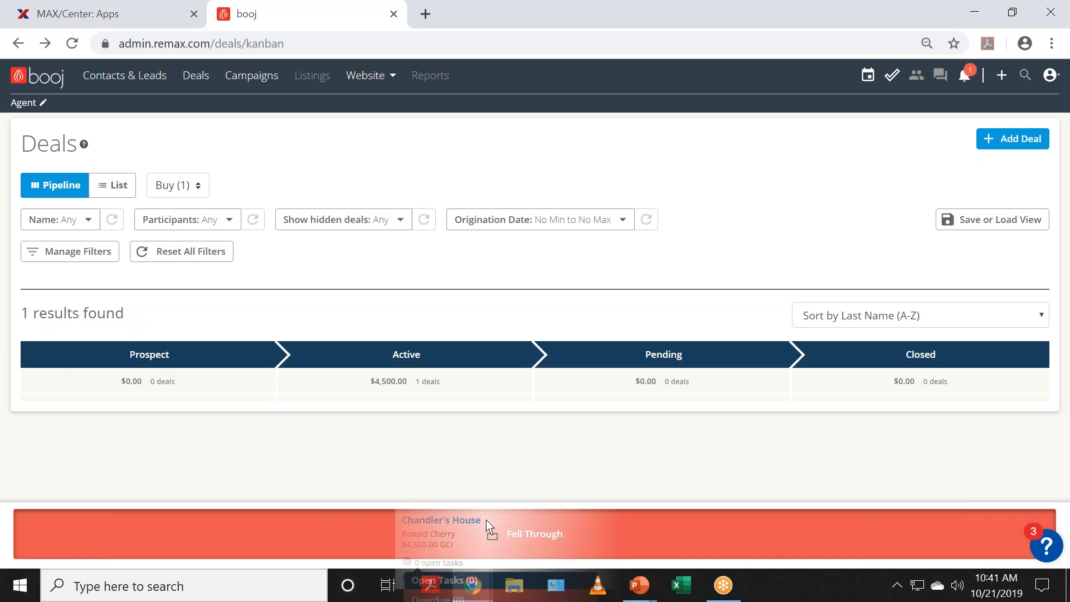
left_click_drag(486, 519, 454, 434)
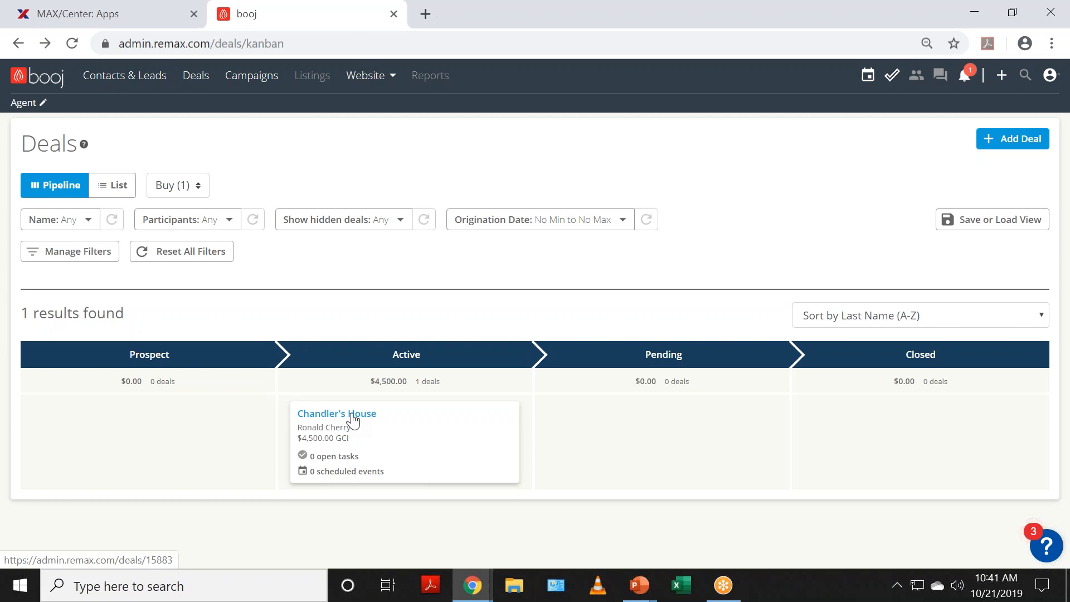
Step: Confirm Chandler's House has 0 open tasks and review its deal details, then return to the pipeline
left_click(412, 453)
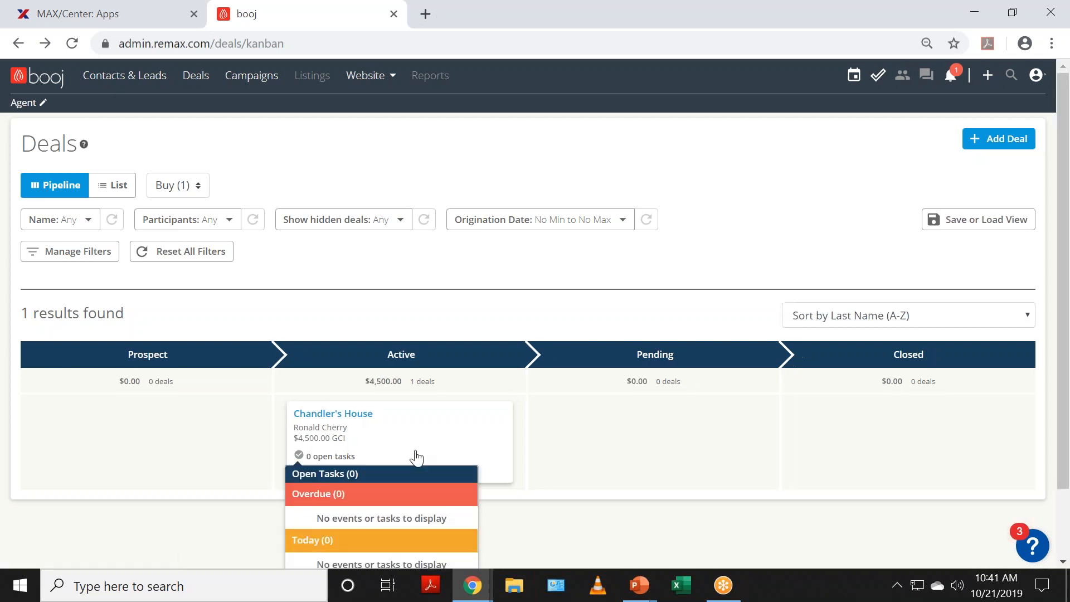
scroll(415, 452, "down", 2)
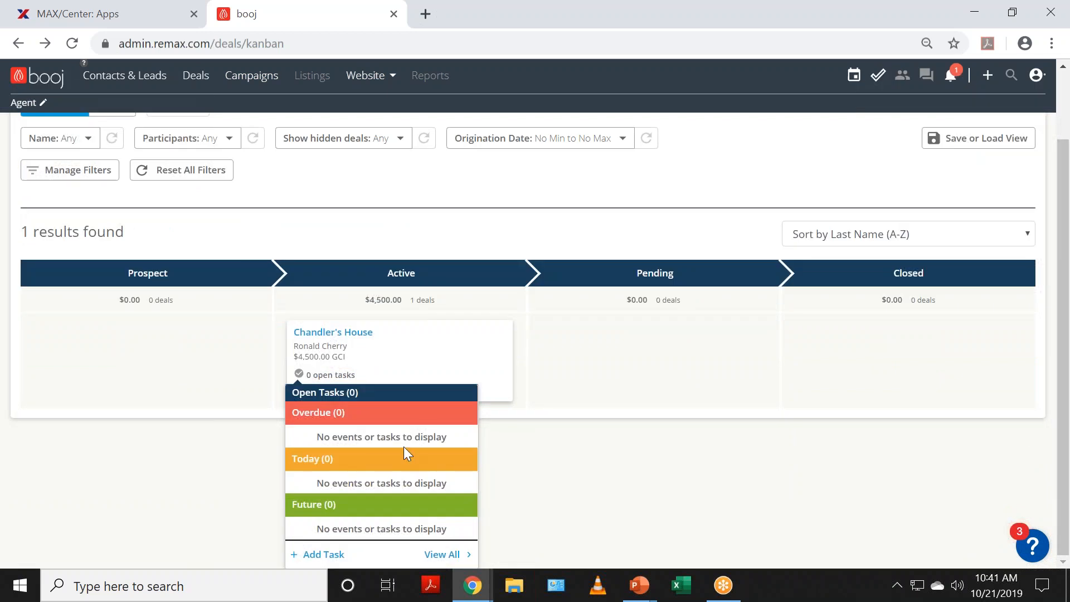
left_click(404, 449)
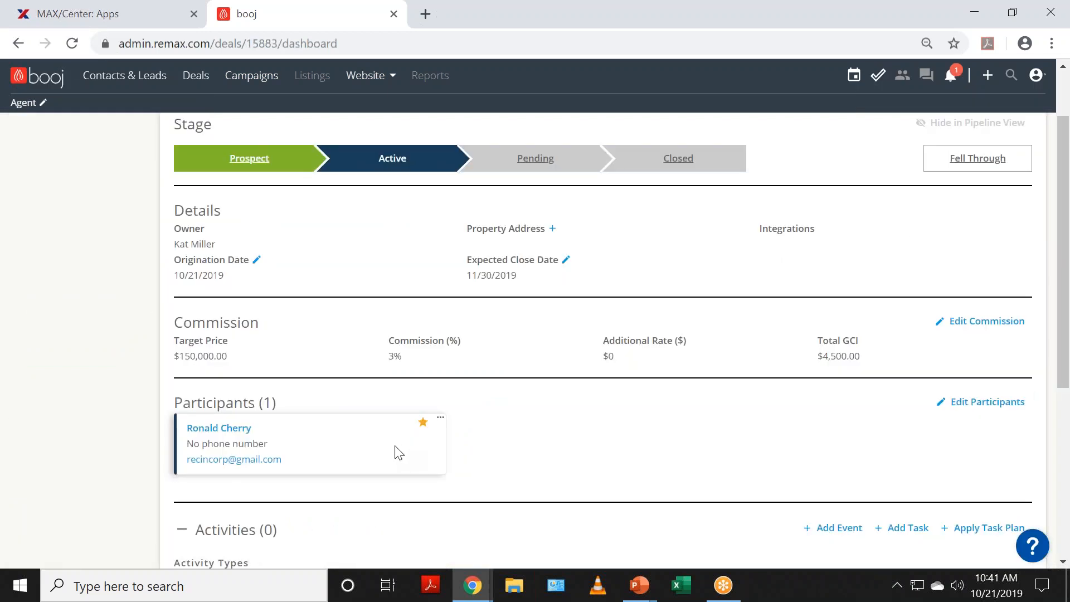
left_click(19, 44)
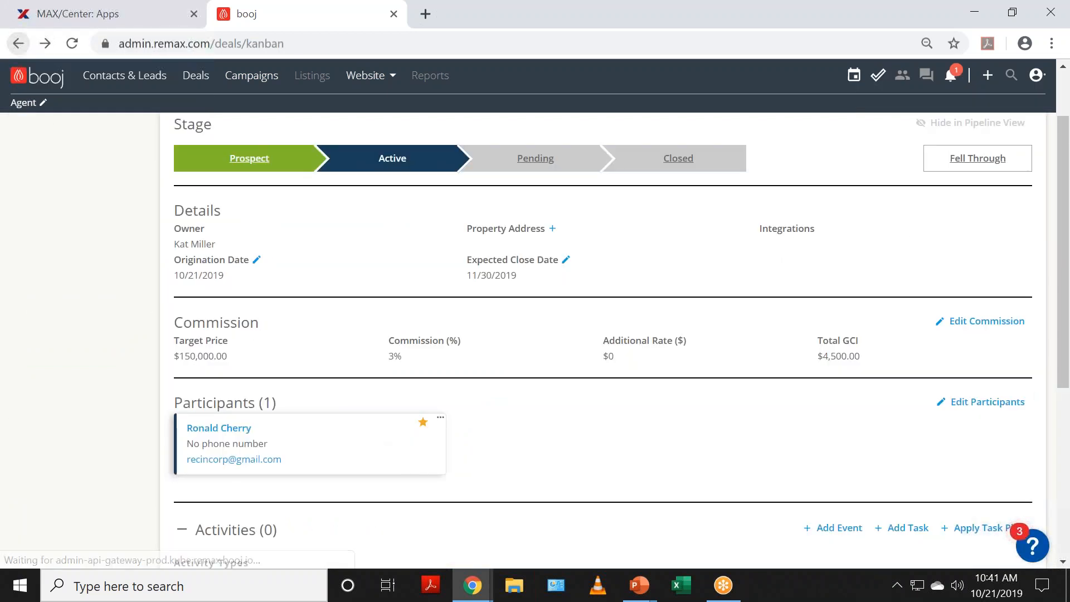
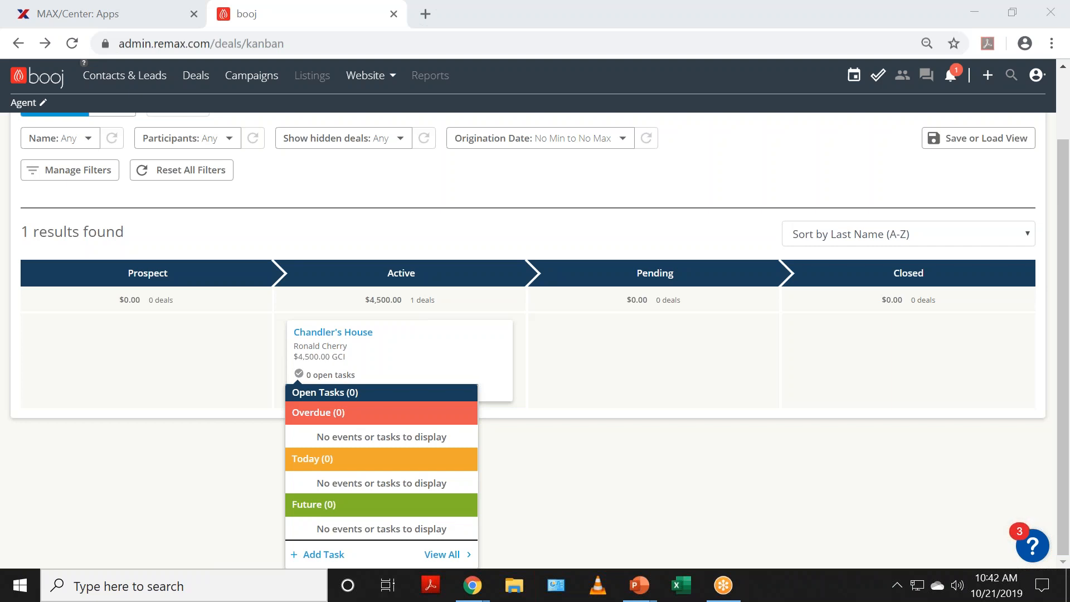
Step: Bring the pipeline into focus and dismiss the deal name filter without filtering
left_click(134, 481)
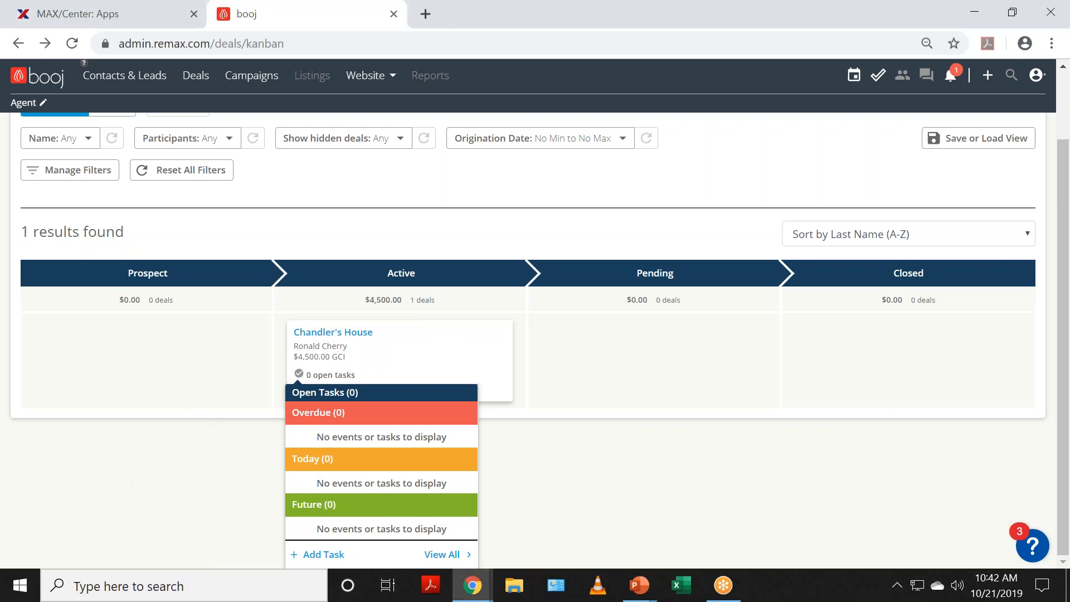
left_click(84, 143)
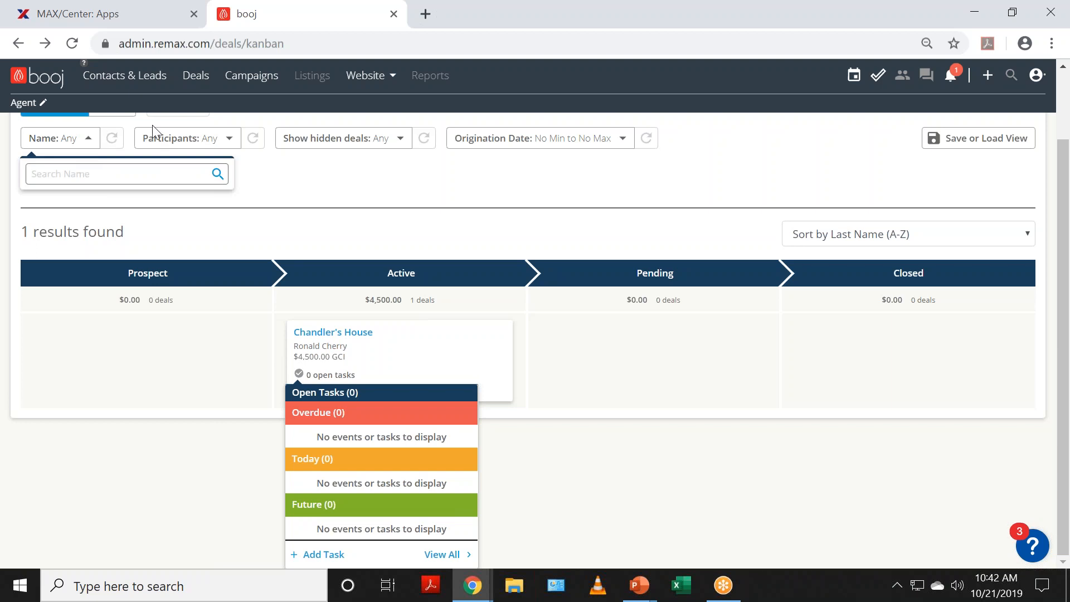
left_click(252, 139)
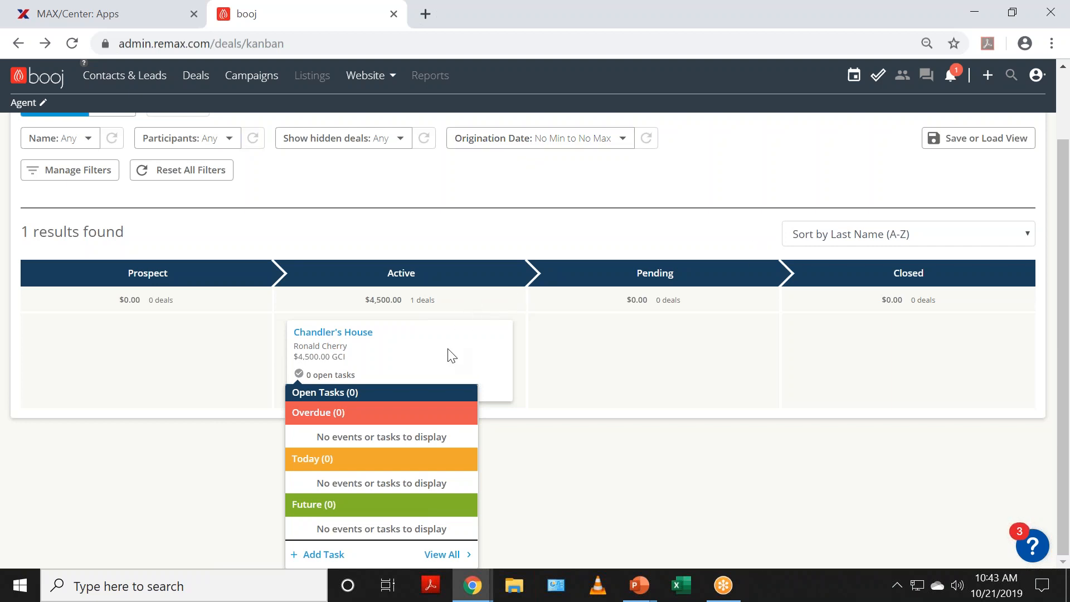
Step: Review Chandler's House: Active stage, $150,000.00 target price, 3% commission, no activities
left_click(346, 332)
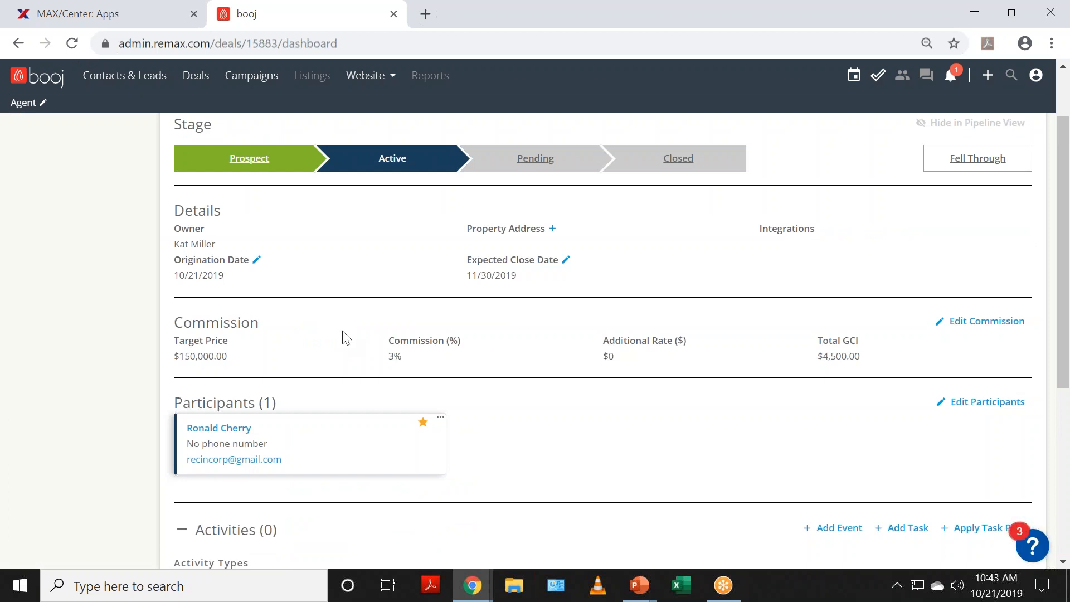
scroll(346, 338, "down", 1)
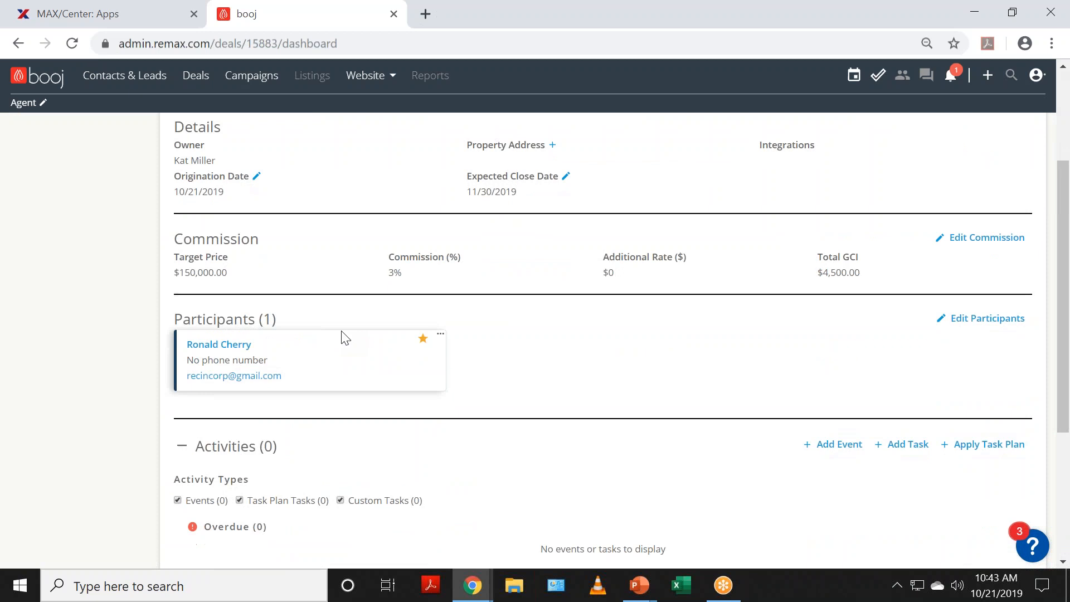
scroll(345, 337, "down", 3)
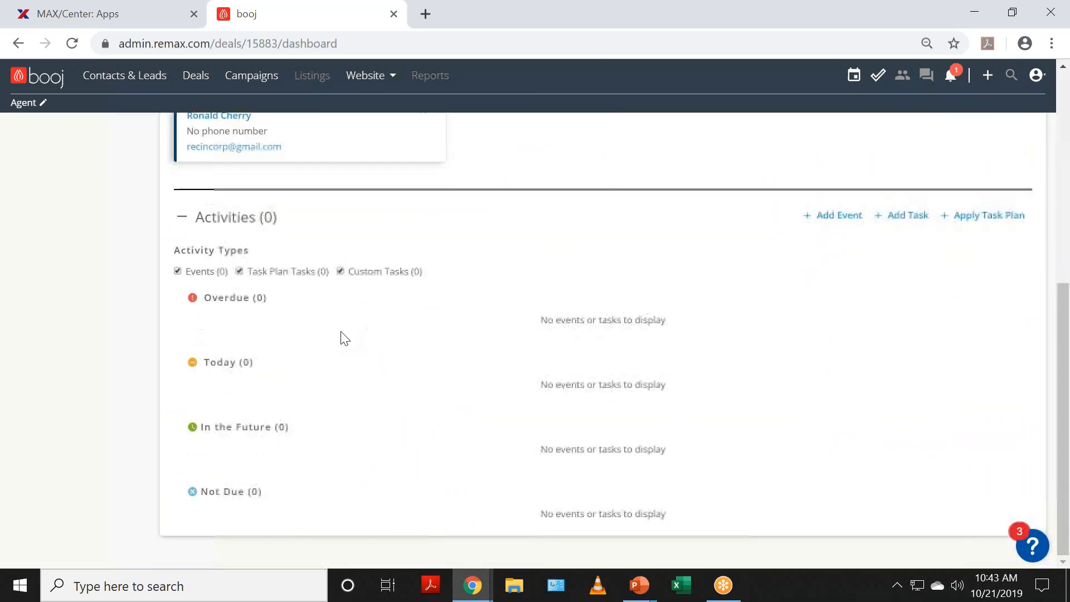
scroll(345, 338, "up", 4)
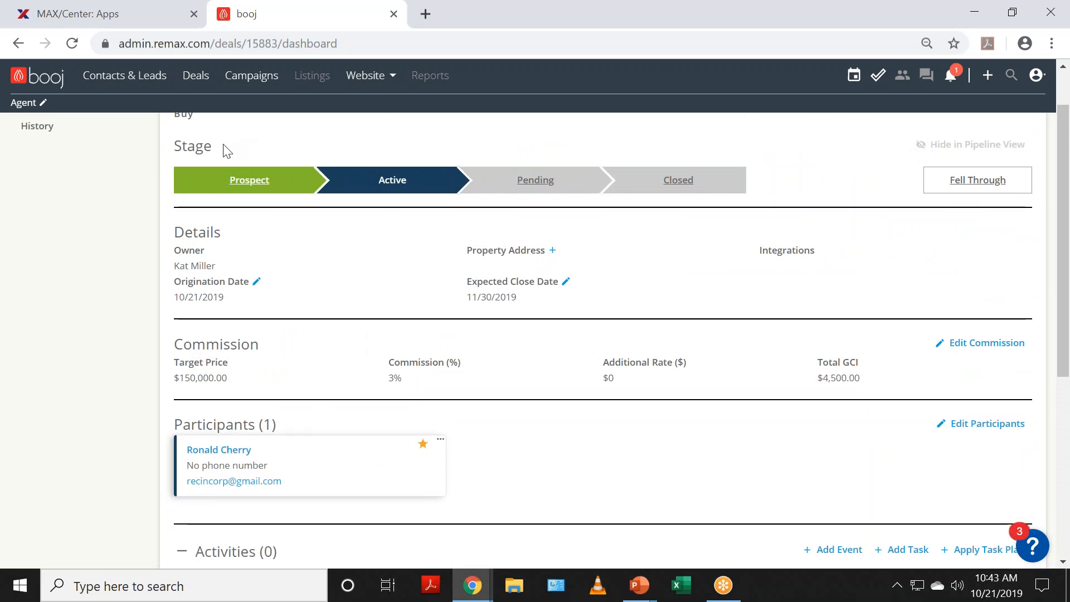
scroll(223, 148, "up", 1)
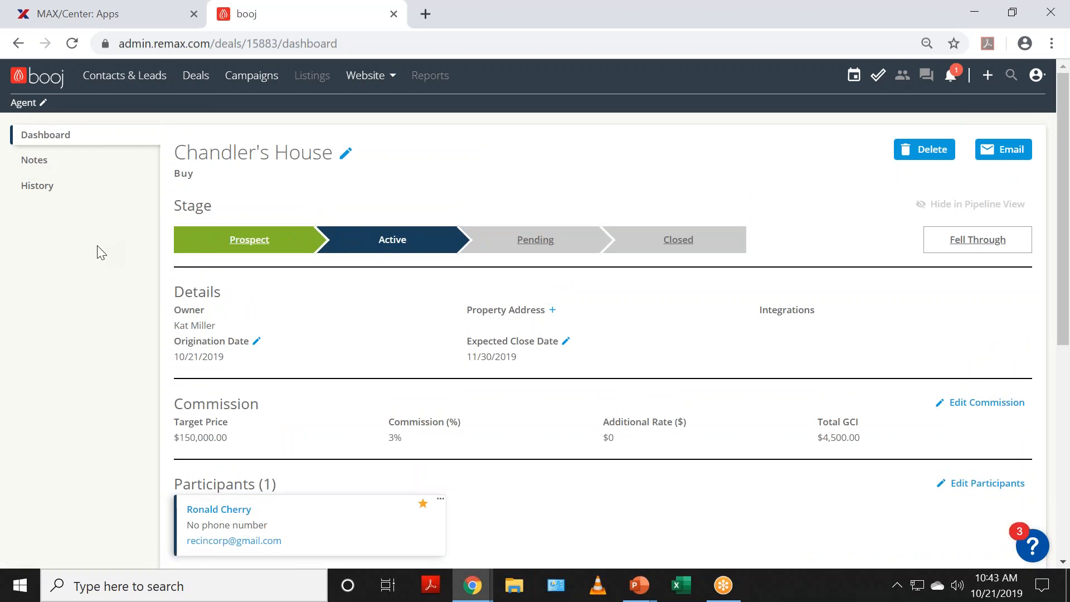
Step: Return to the home dashboard and go to Settings from the account menu
left_click(37, 81)
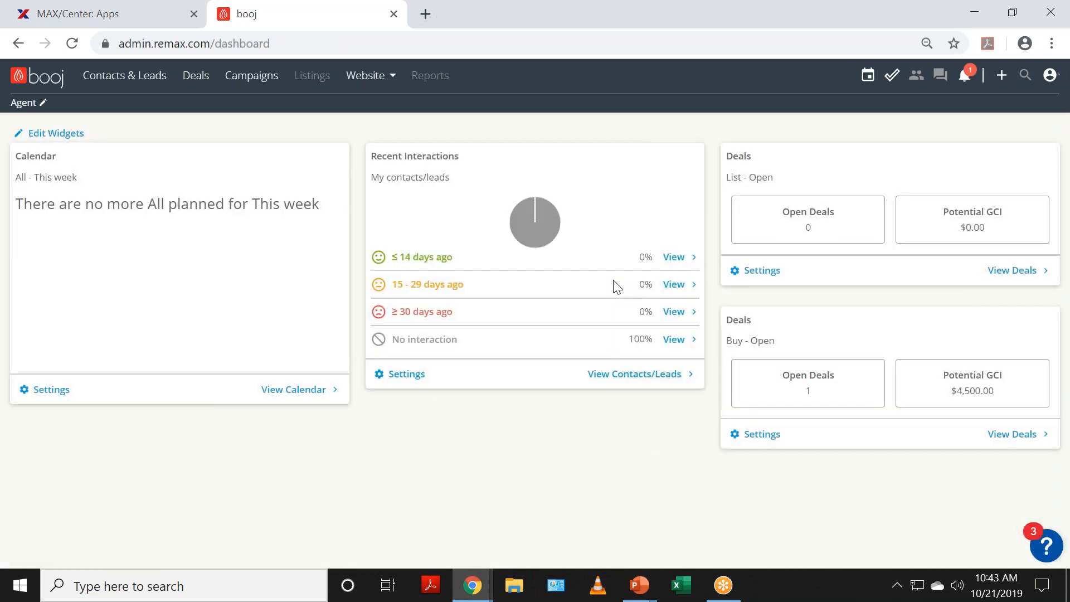
left_click(1045, 87)
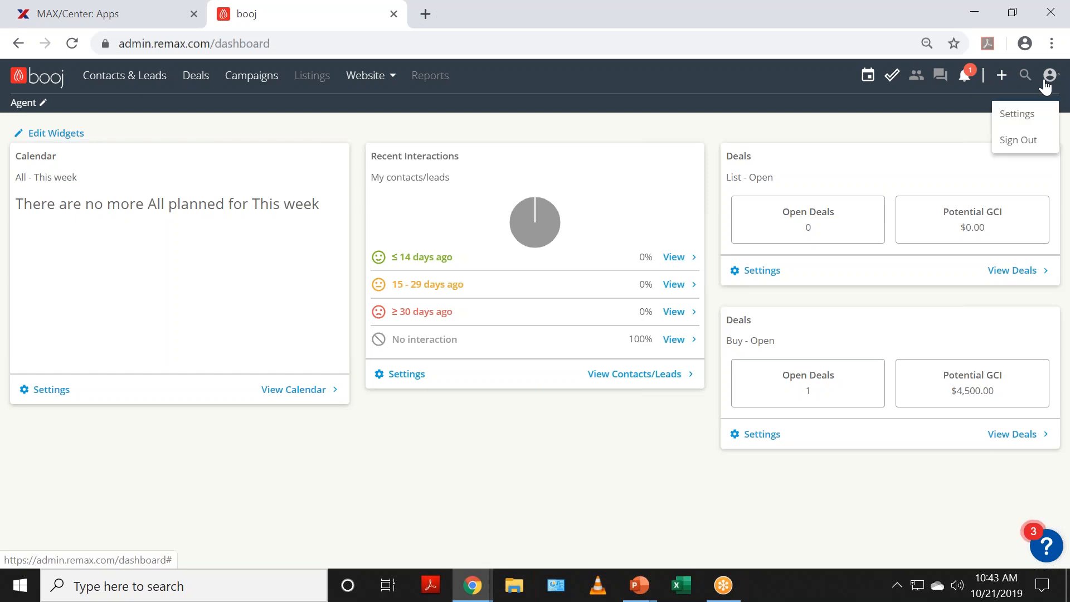
left_click(1025, 114)
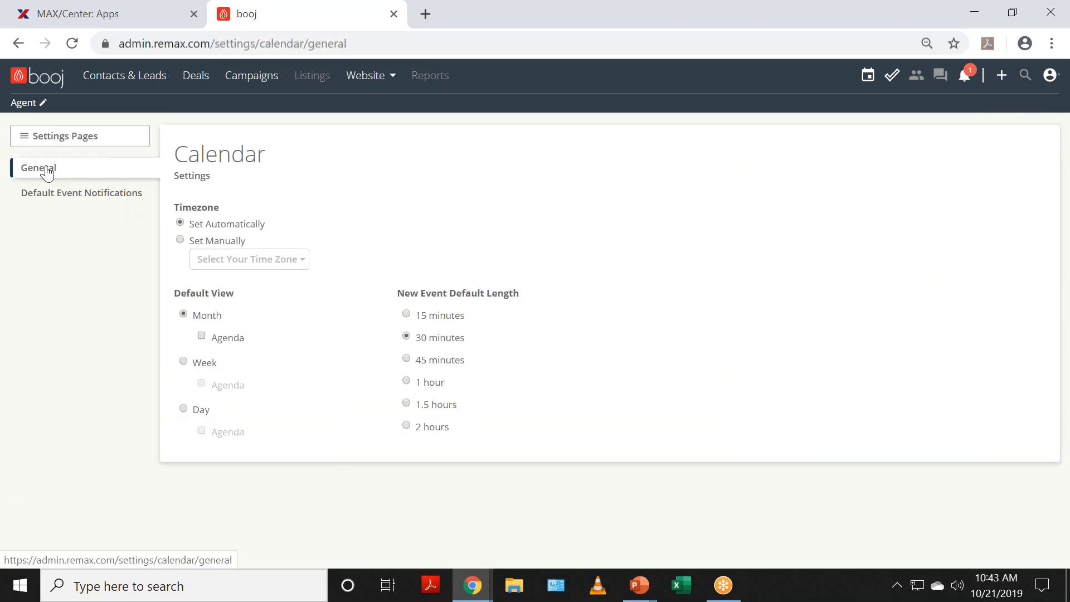
Step: In Tasks > Task Notifications, toggle App alerts for assigned tasks and completed exports
left_click(27, 139)
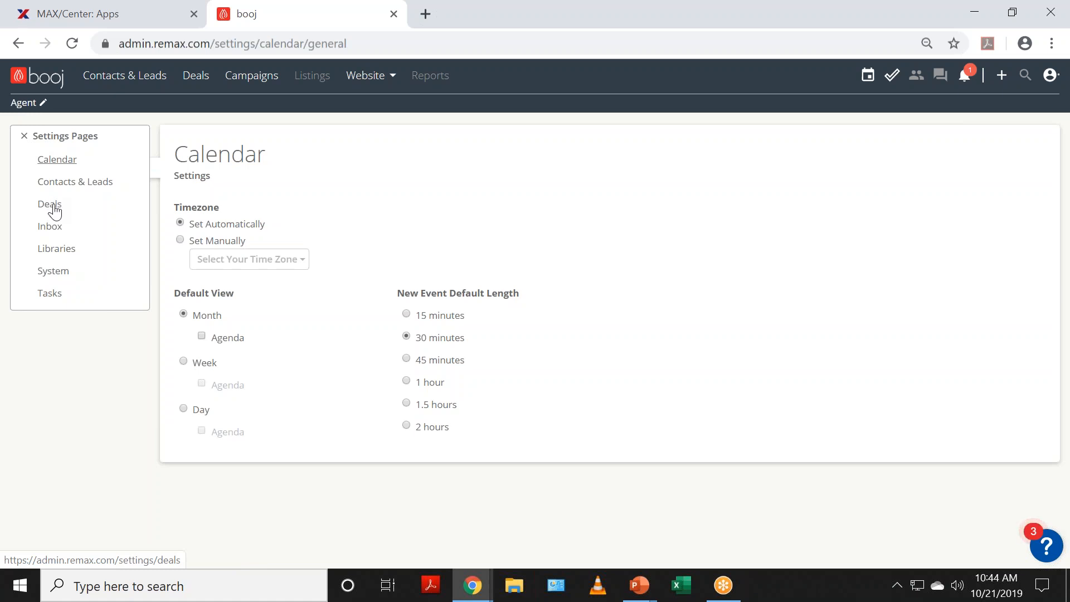
left_click(49, 295)
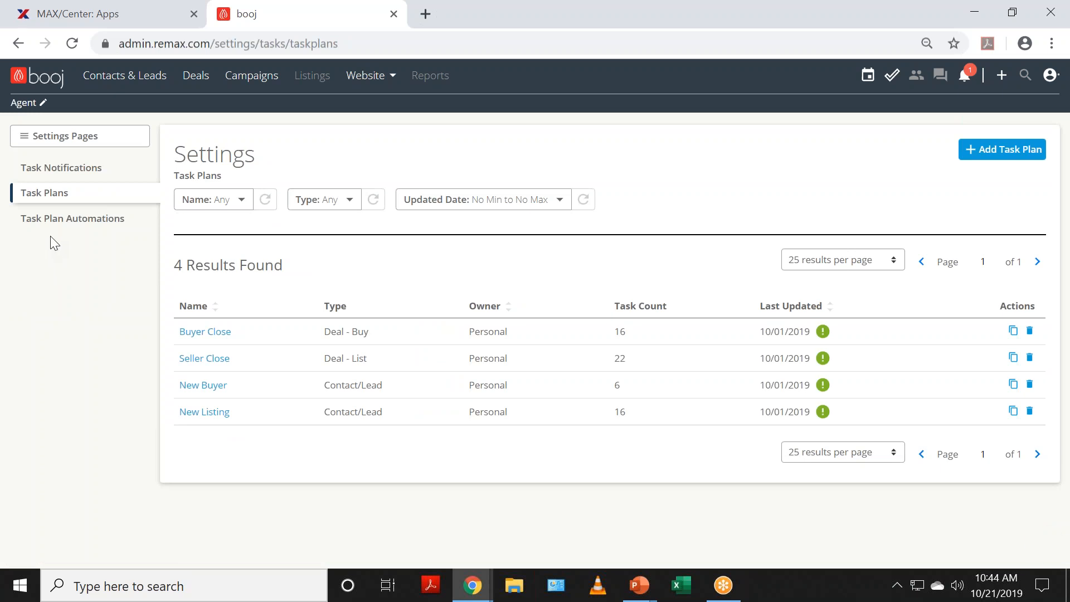
left_click(47, 170)
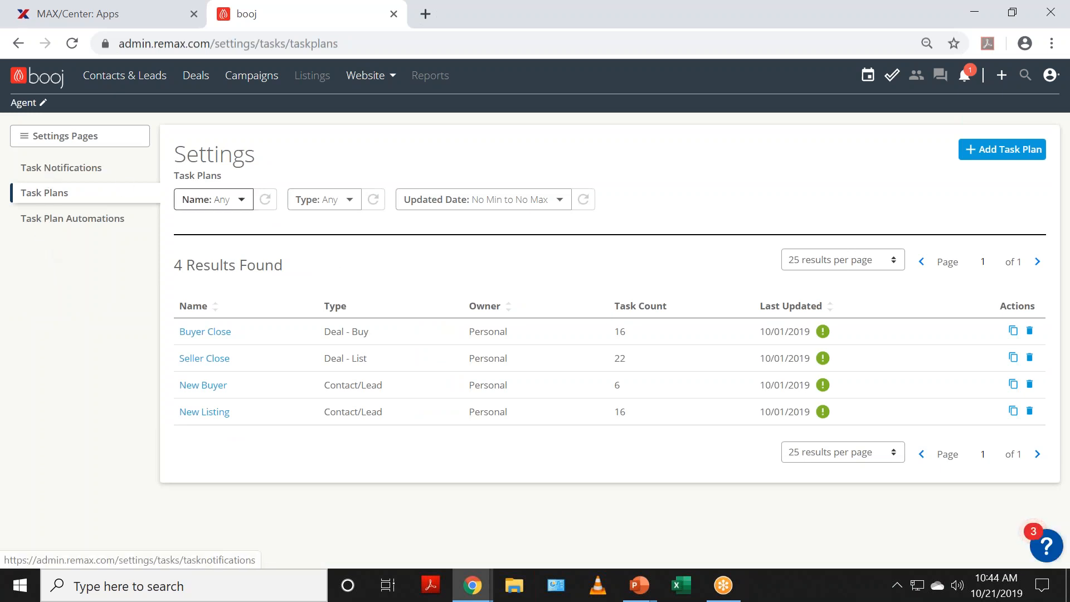
left_click(408, 270)
left_click(406, 295)
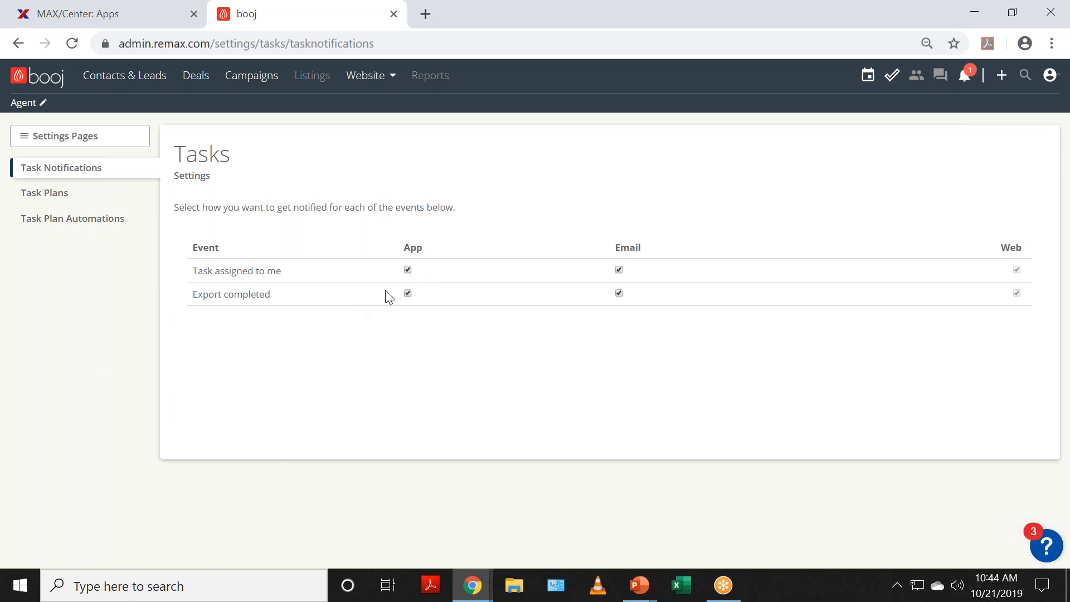
Step: Leave all App boxes in Deals notifications unchecked for assigned deals and completed exports
left_click(25, 137)
left_click(58, 213)
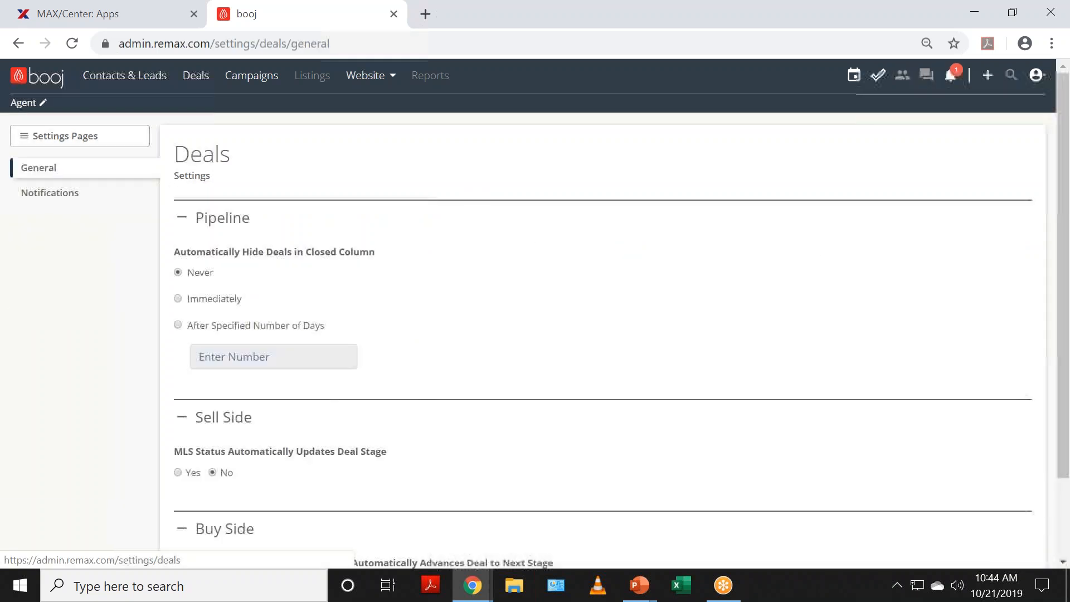
left_click(48, 195)
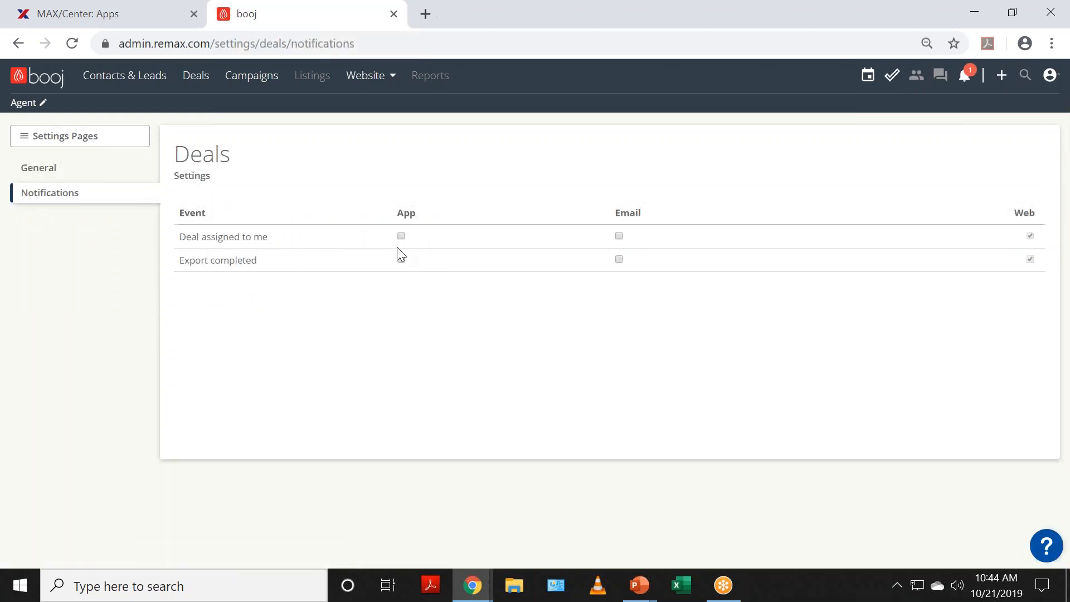
left_click(401, 236)
left_click(401, 259)
left_click(400, 237)
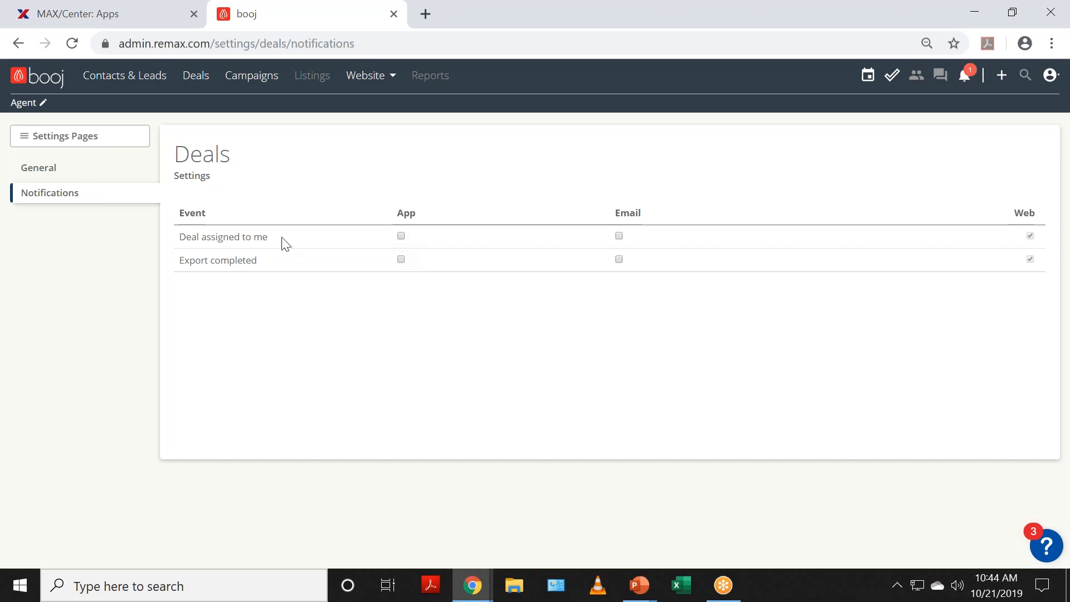
Step: Uncheck App alerts for assigned tasks and completed exports in Task Notifications, then go home
left_click(23, 136)
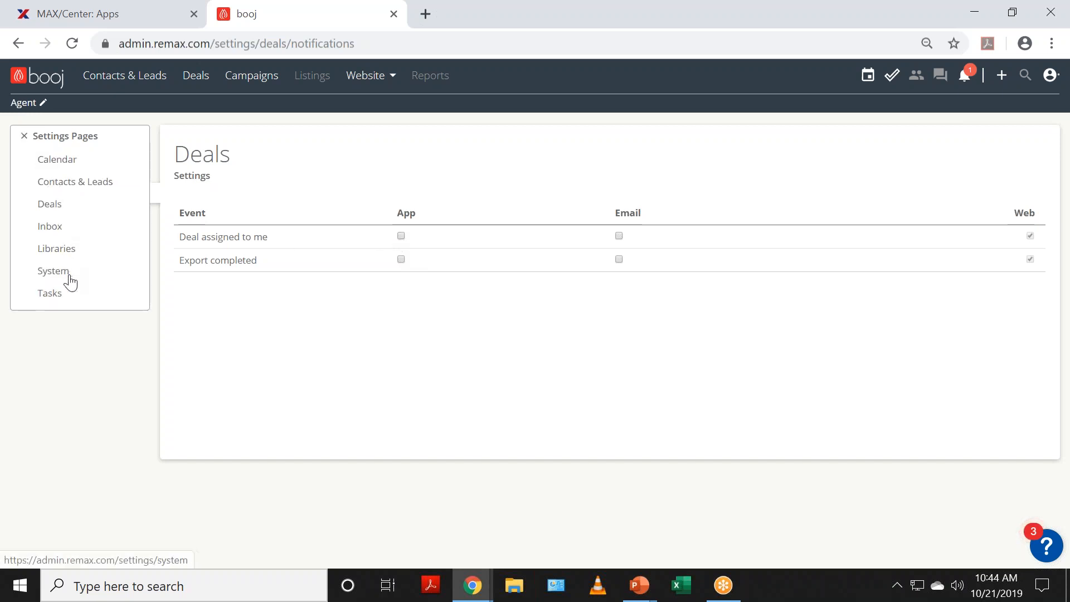
left_click(53, 294)
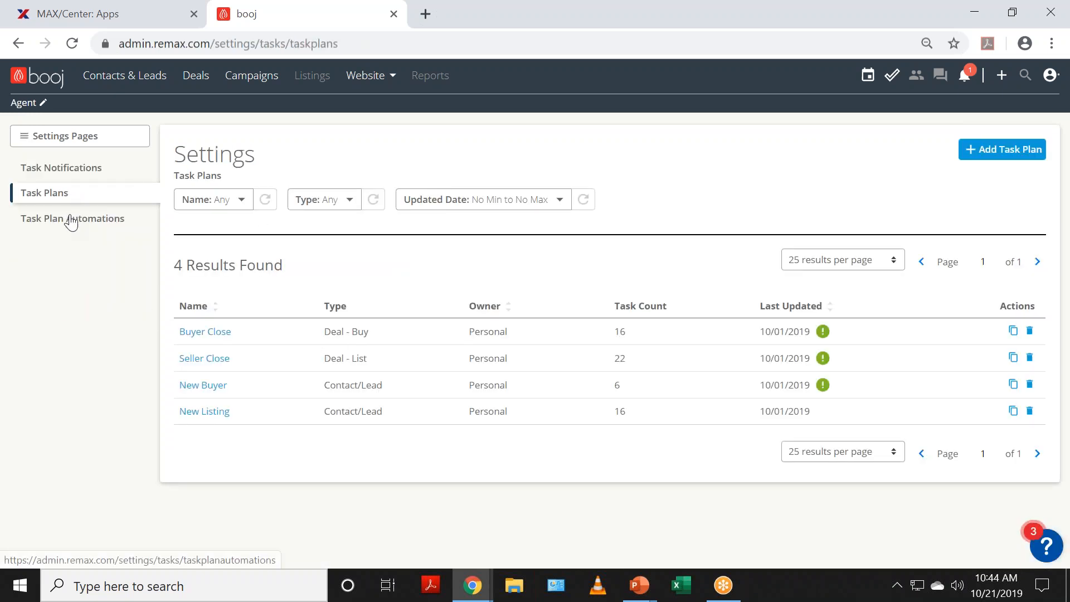
left_click(99, 183)
left_click(407, 270)
left_click(407, 292)
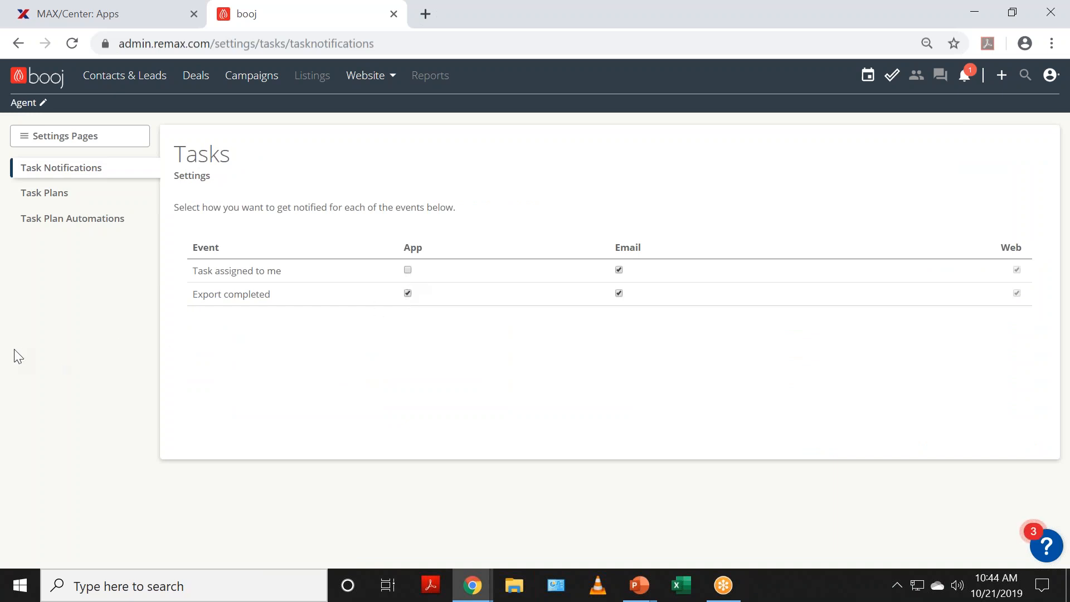
left_click(407, 293)
left_click(19, 78)
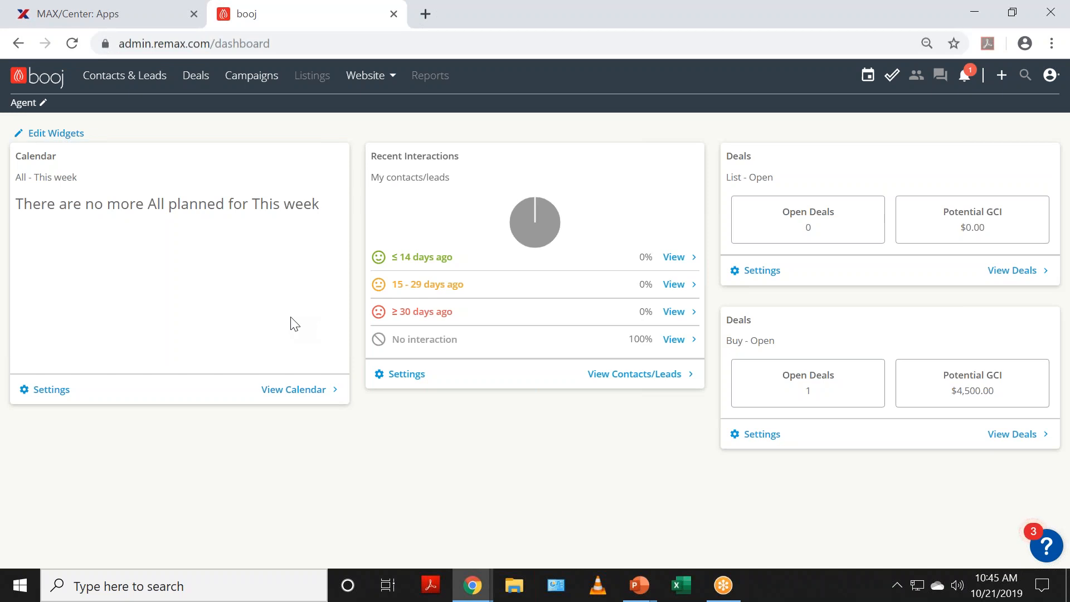
left_click(60, 389)
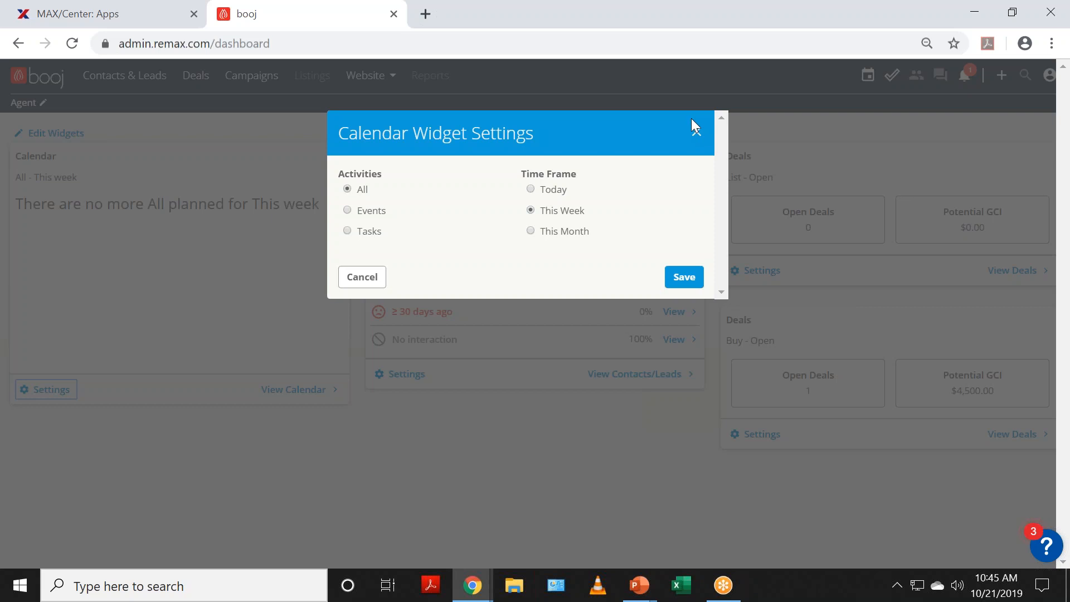
left_click(695, 132)
left_click(696, 134)
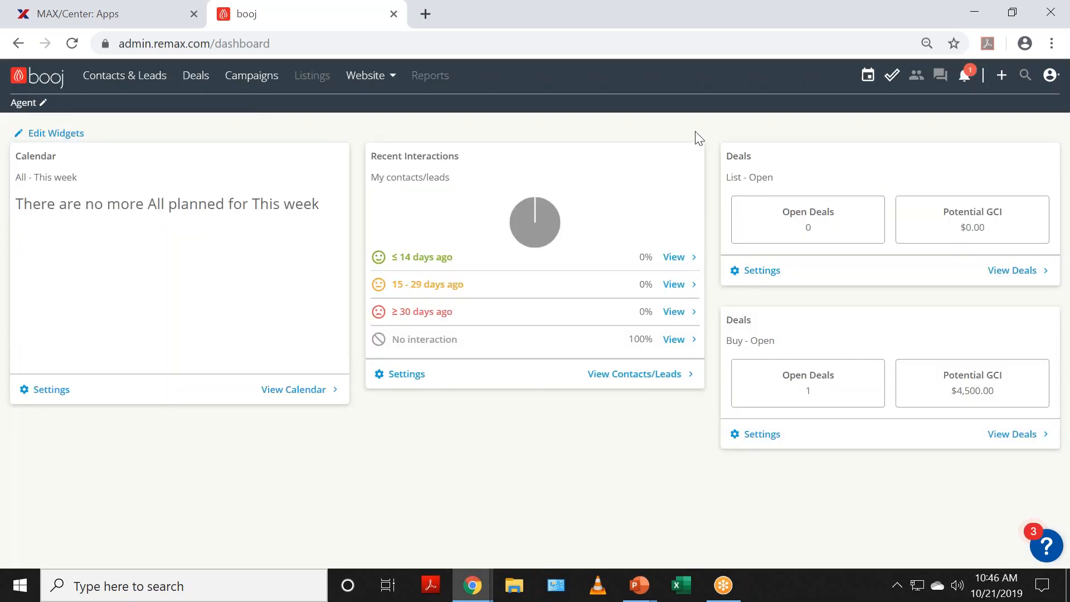